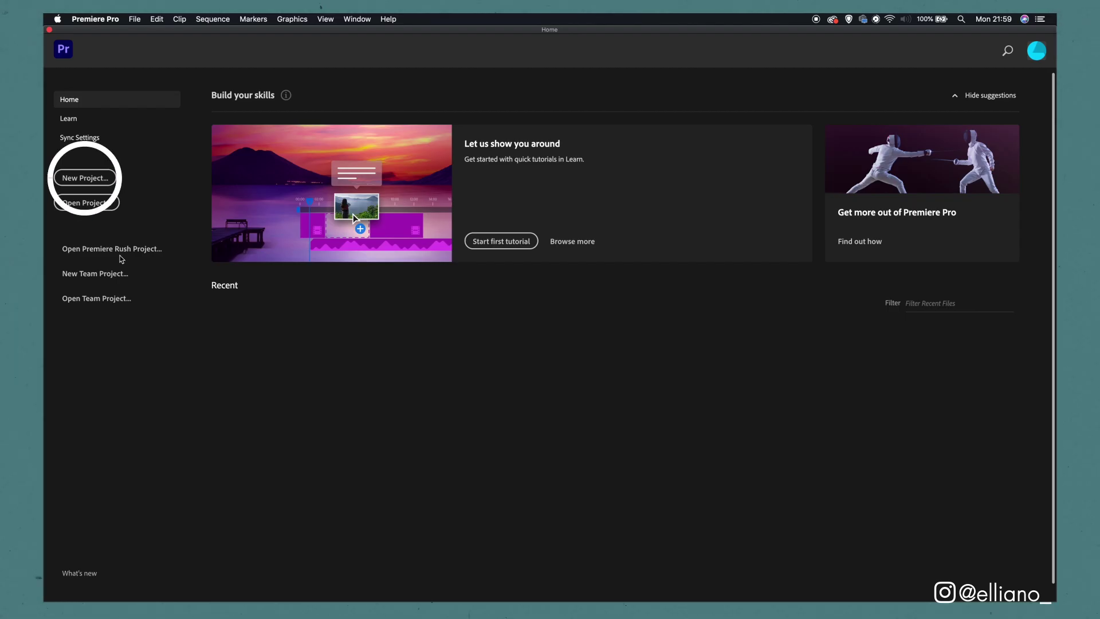
Create a new Premiere project named 'Mbappe edit' inside a new 'Mbappe Edit' folder.
click(86, 181)
click(675, 137)
key(shift+super+n)
text(Mbappe Edit)
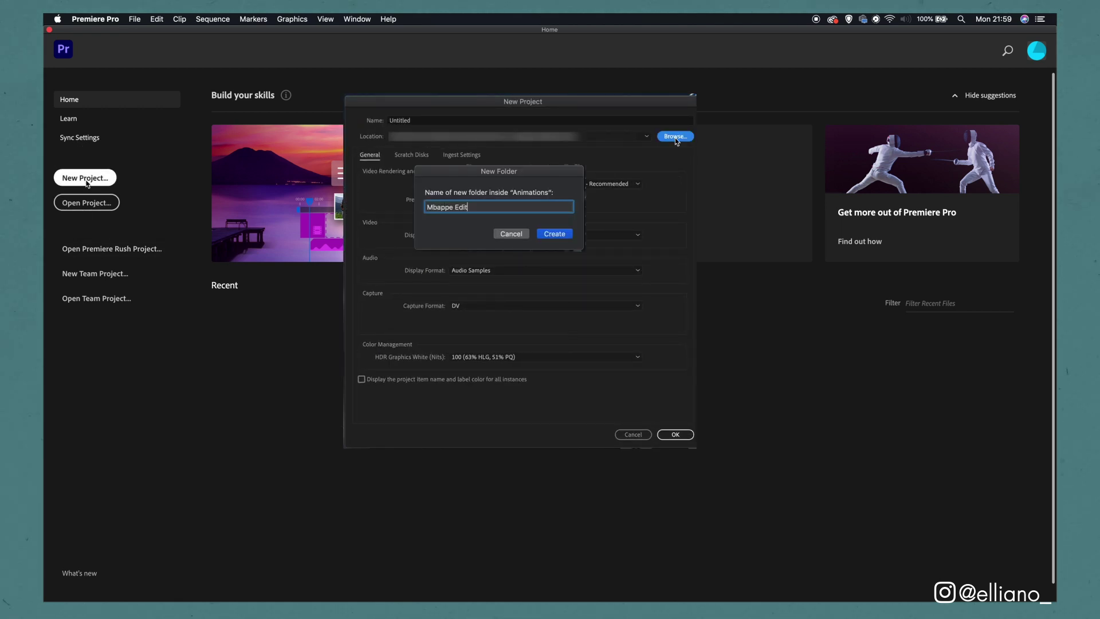
key(Return)
text(Mba)
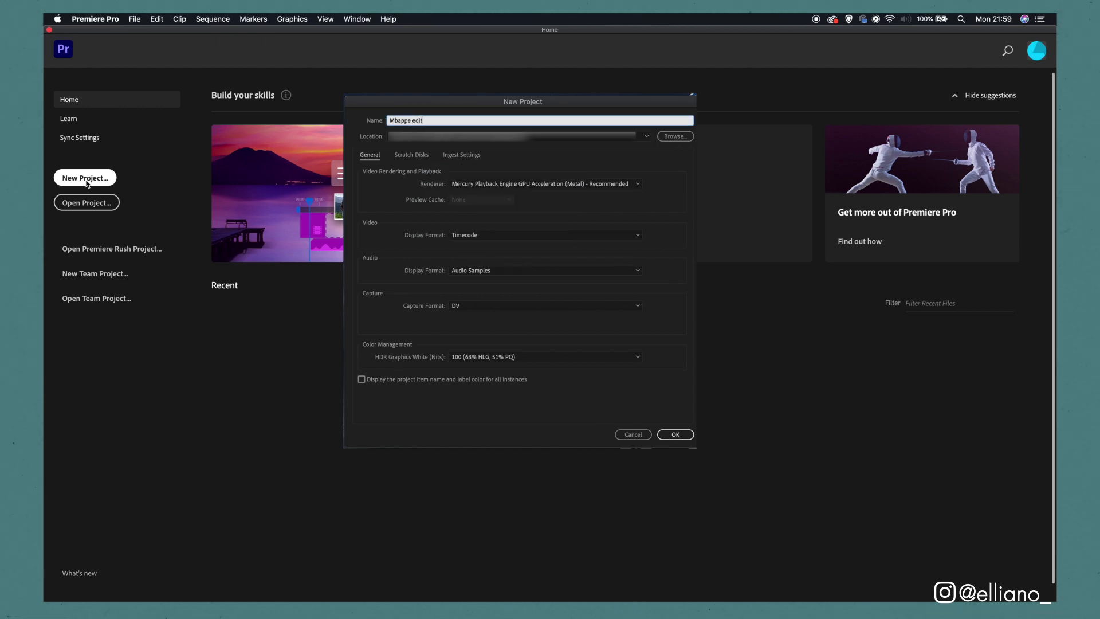
text(ppe edit)
click(448, 284)
click(675, 434)
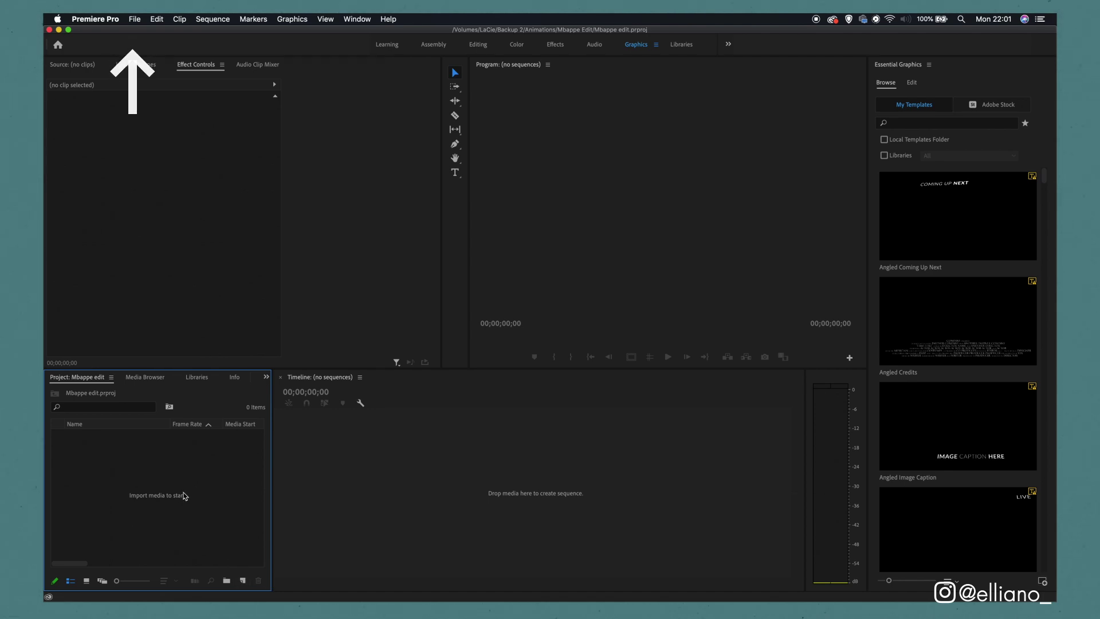
Import the Paris Saint-Germain 1080p y2mate MP4 from the Mbappe Cry folder.
click(135, 19)
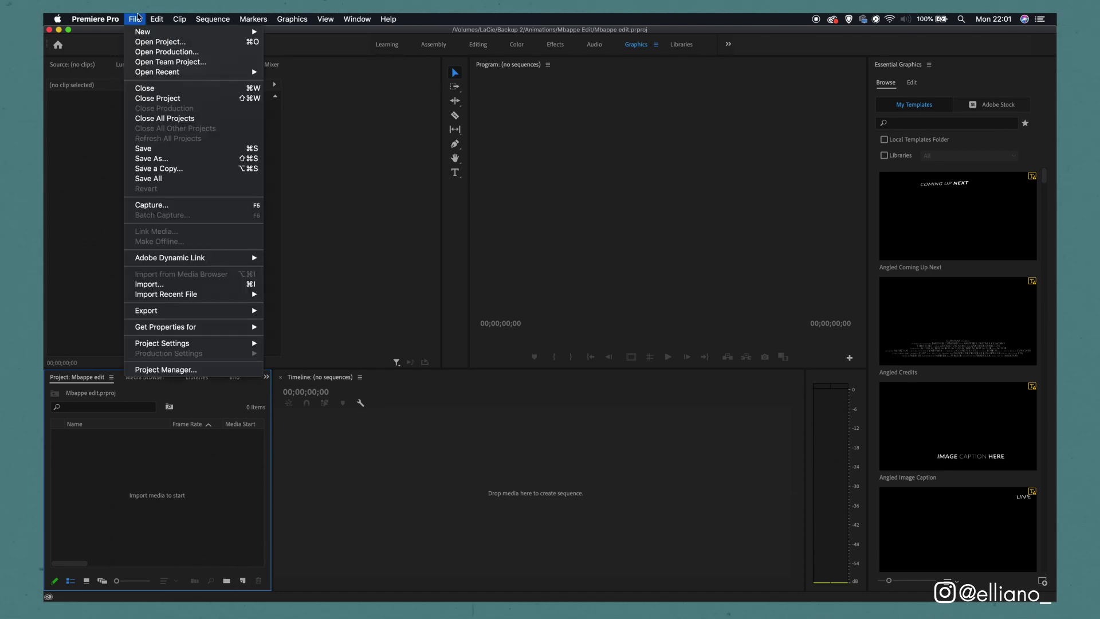
click(217, 289)
click(602, 166)
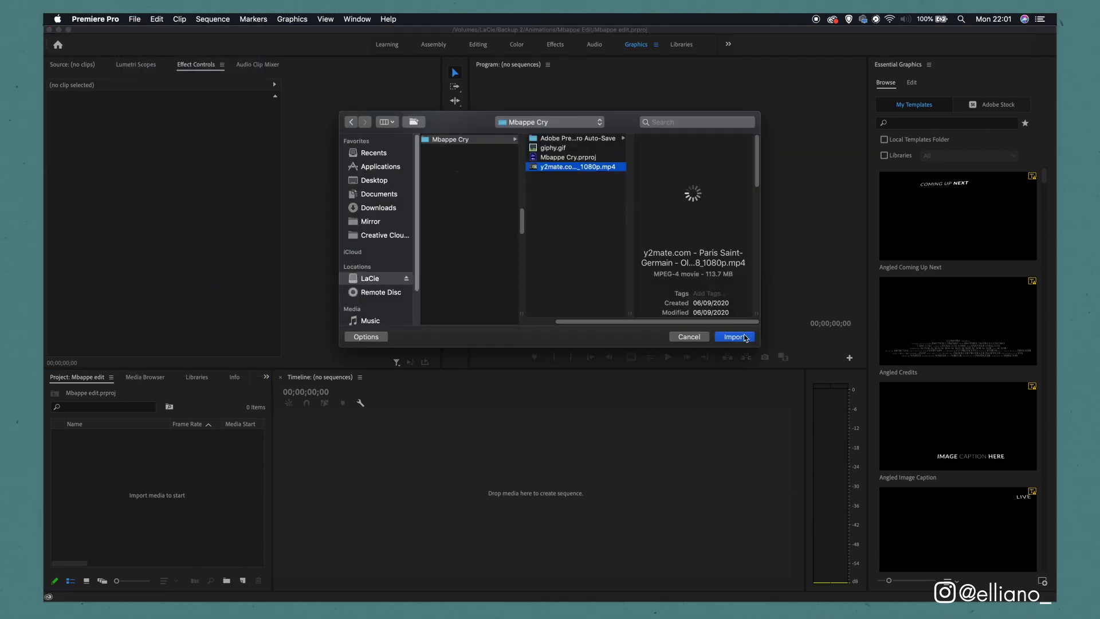
click(737, 340)
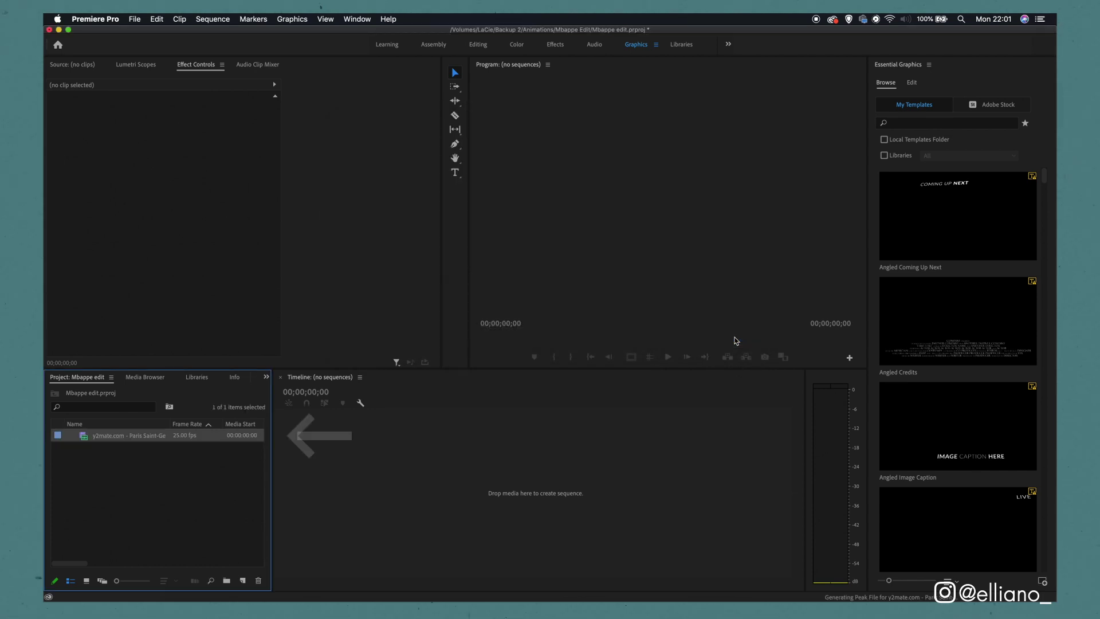
Open the clip in the Source monitor and park the playhead at 00:01:42:15.
double_click(83, 437)
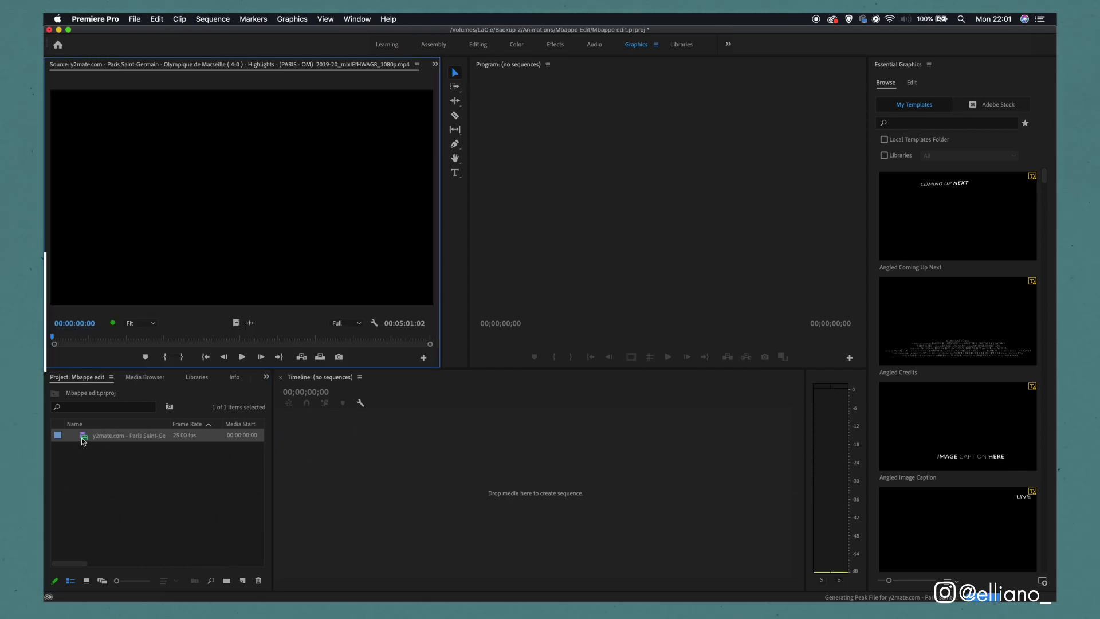
drag(73, 338, 181, 346)
key(j)
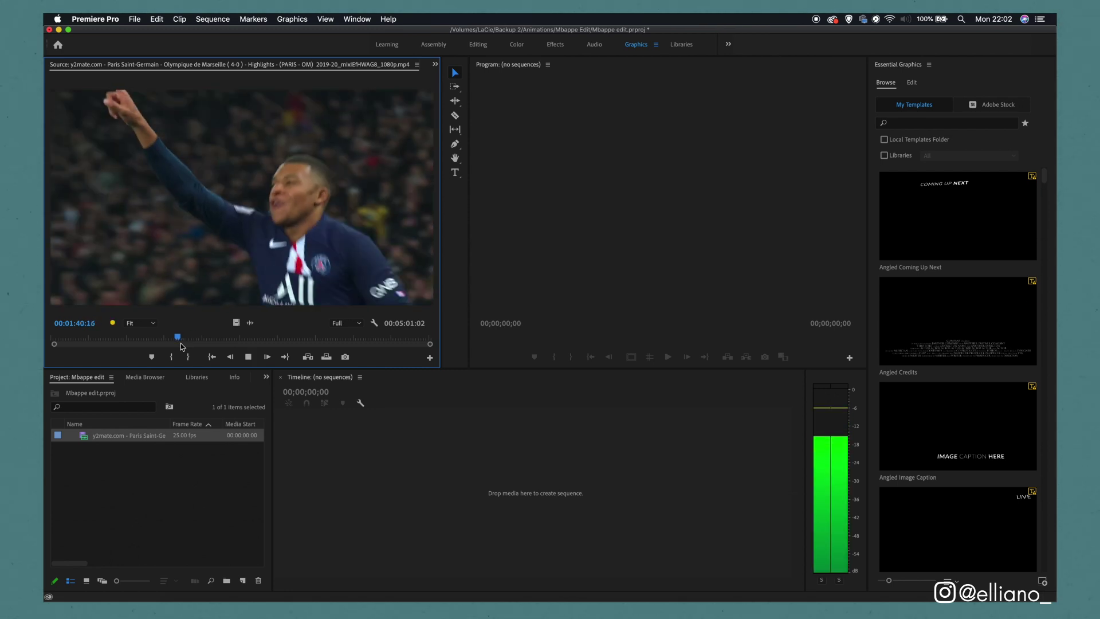
key(j)
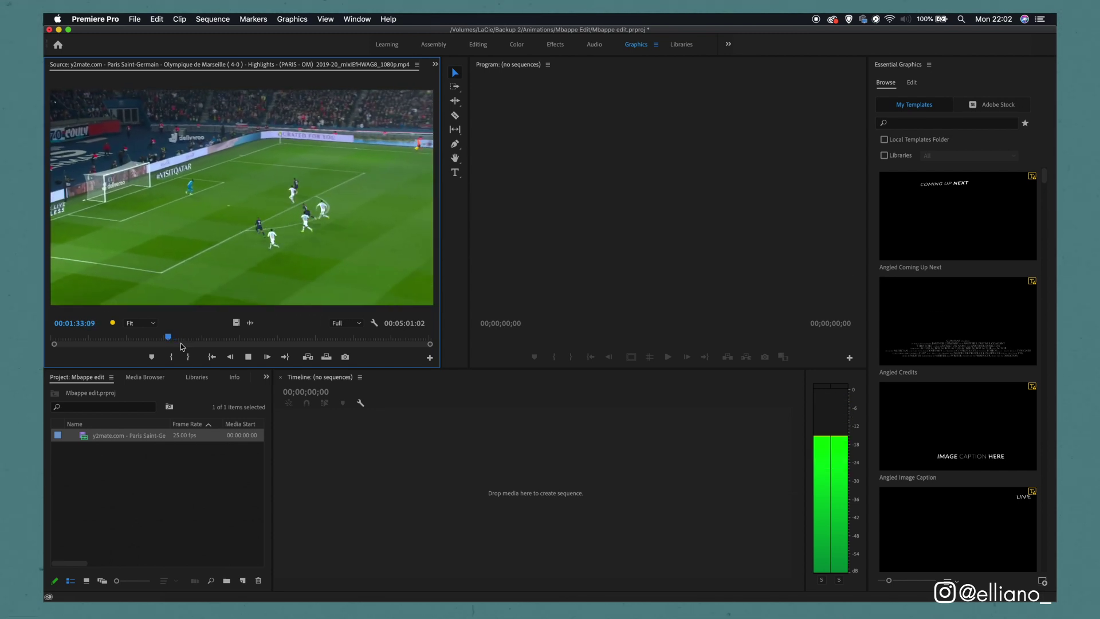
key(l)
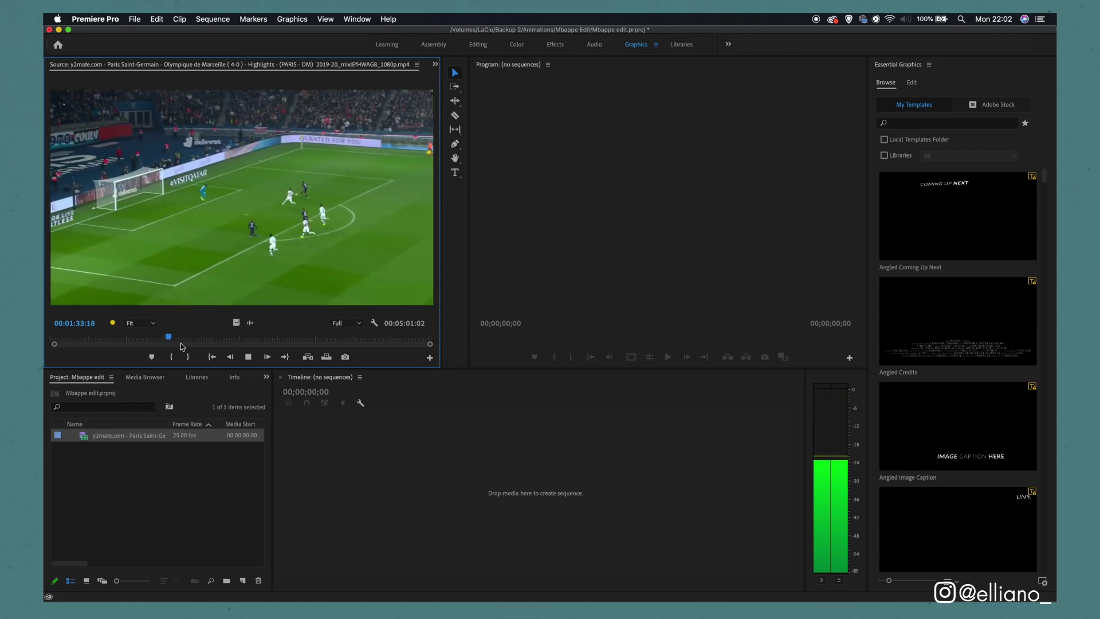
click(181, 338)
click(181, 338)
key(space)
click(181, 338)
Set the In point there and the Out point at the celebration's end, 00:00:02:22 long.
key(i)
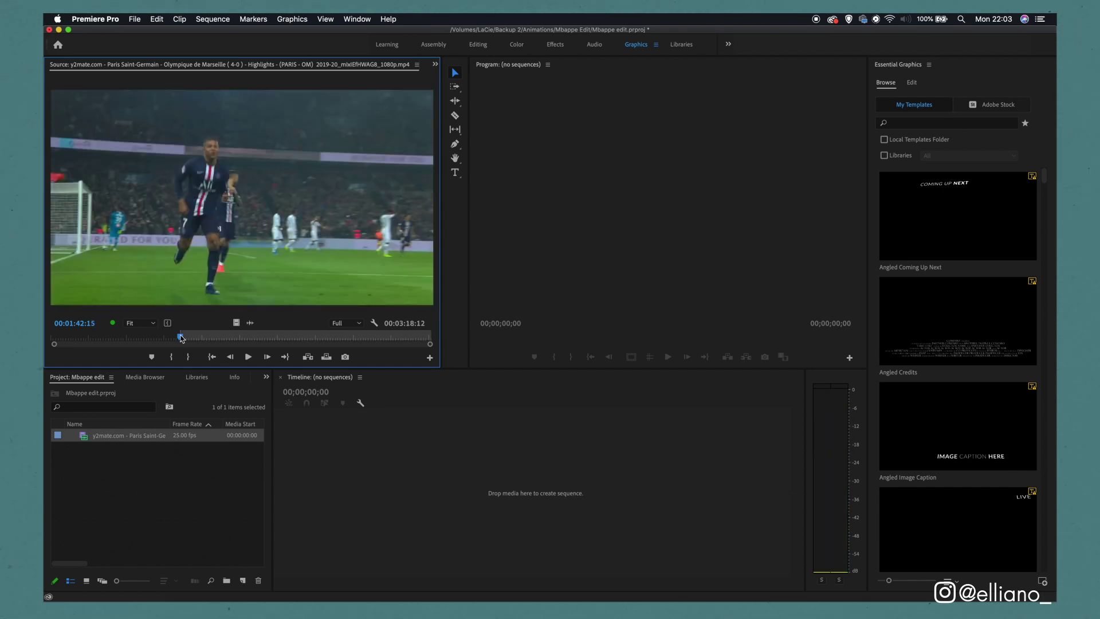
key(space)
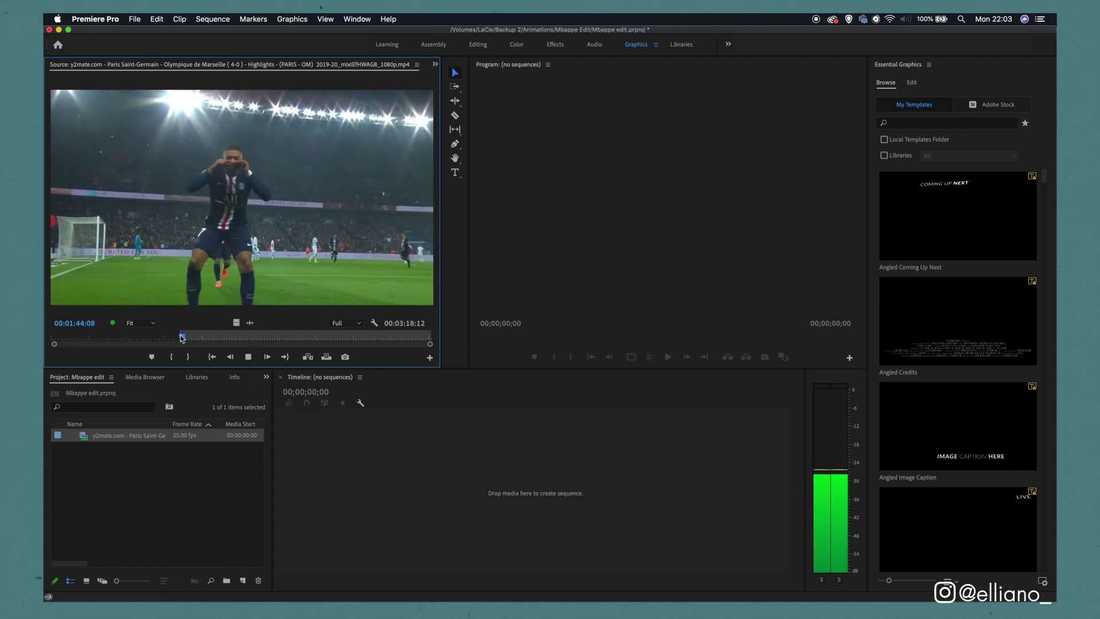
click(181, 338)
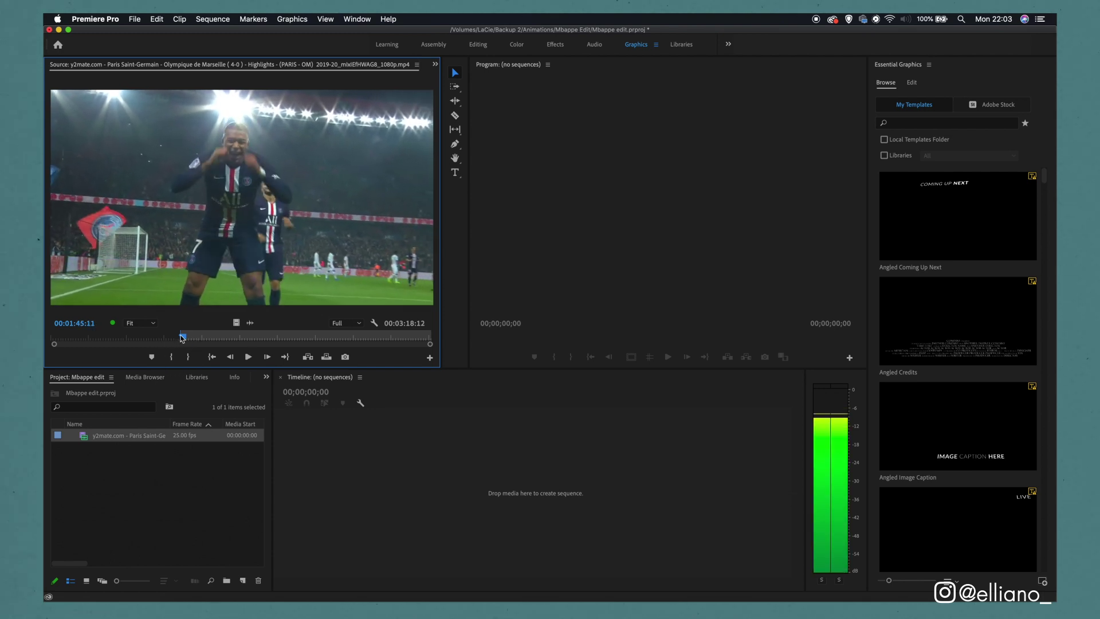
key(o)
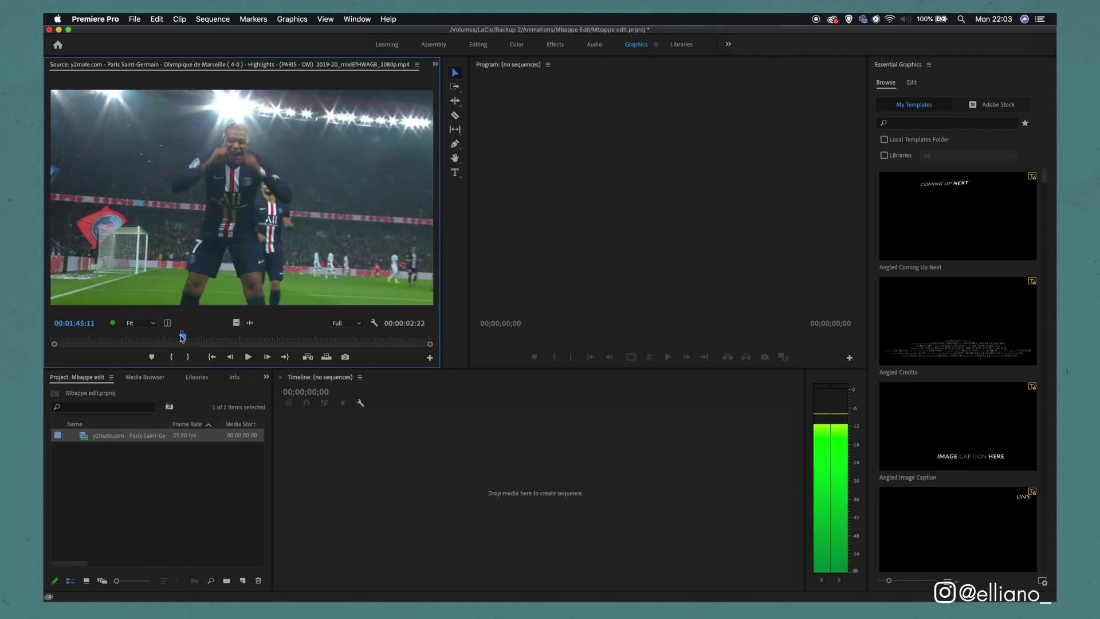
Create a custom 1080×1080 sequence at 12.50 fps named 'Mbappe Footage'.
click(243, 581)
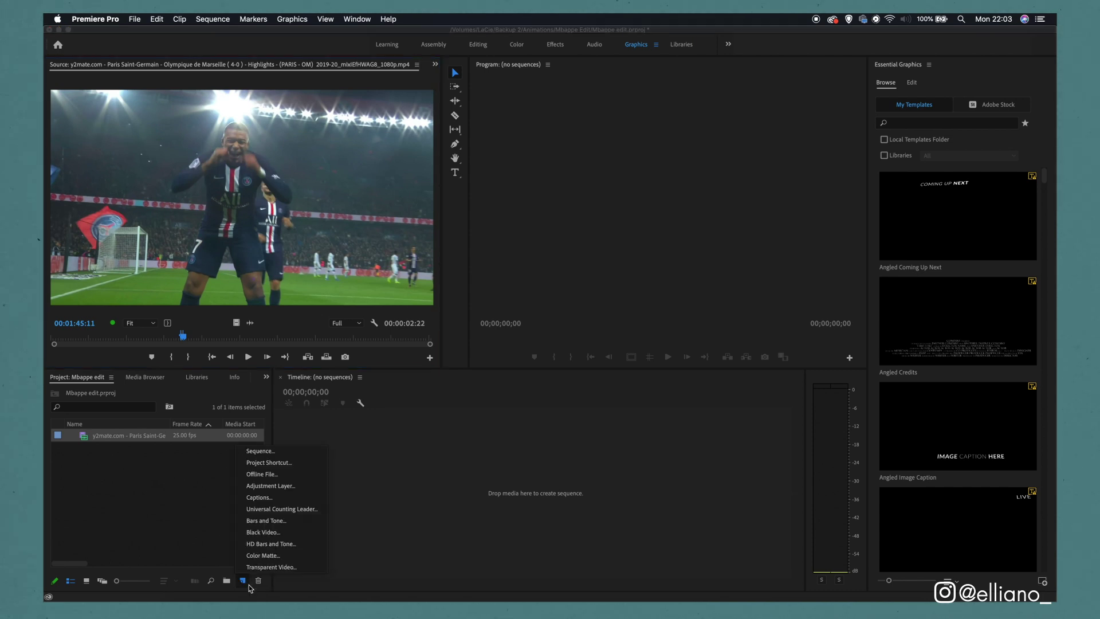
click(303, 454)
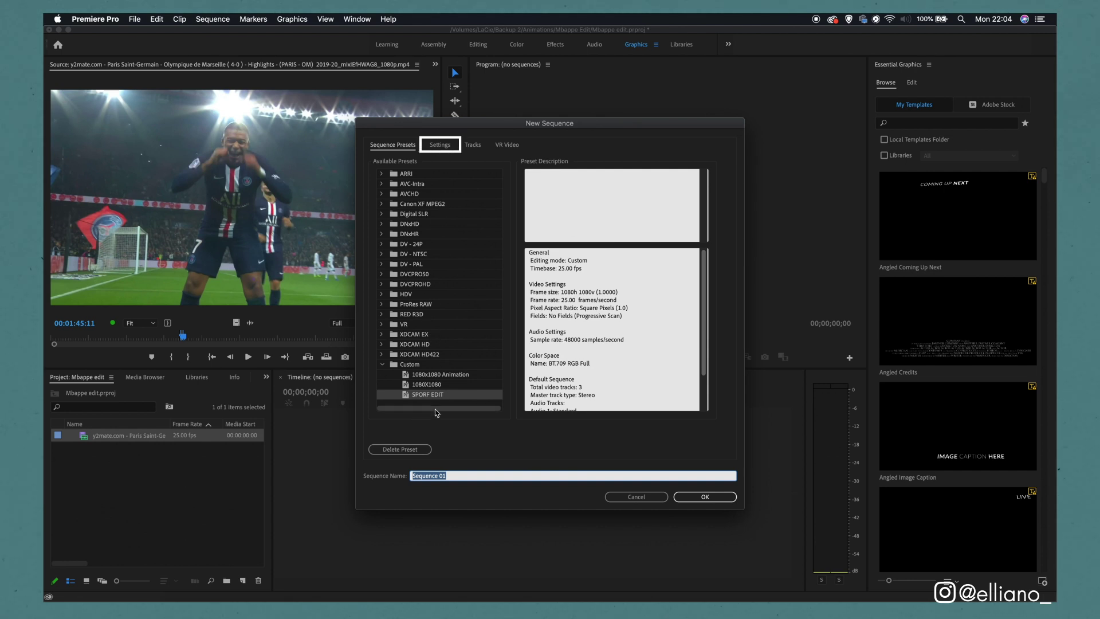
click(440, 145)
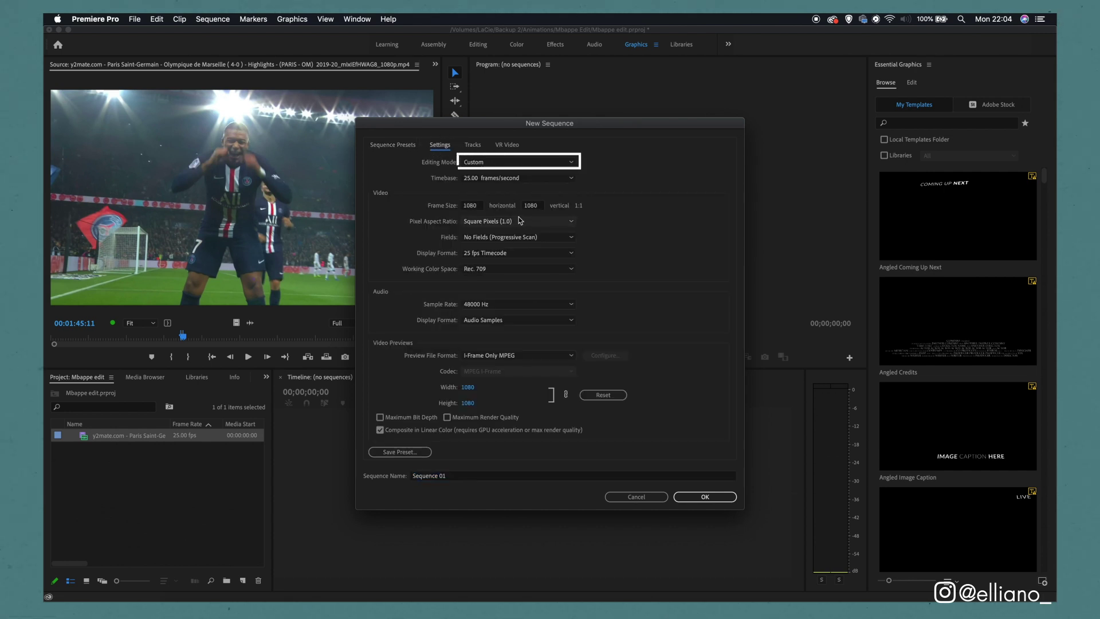
click(477, 206)
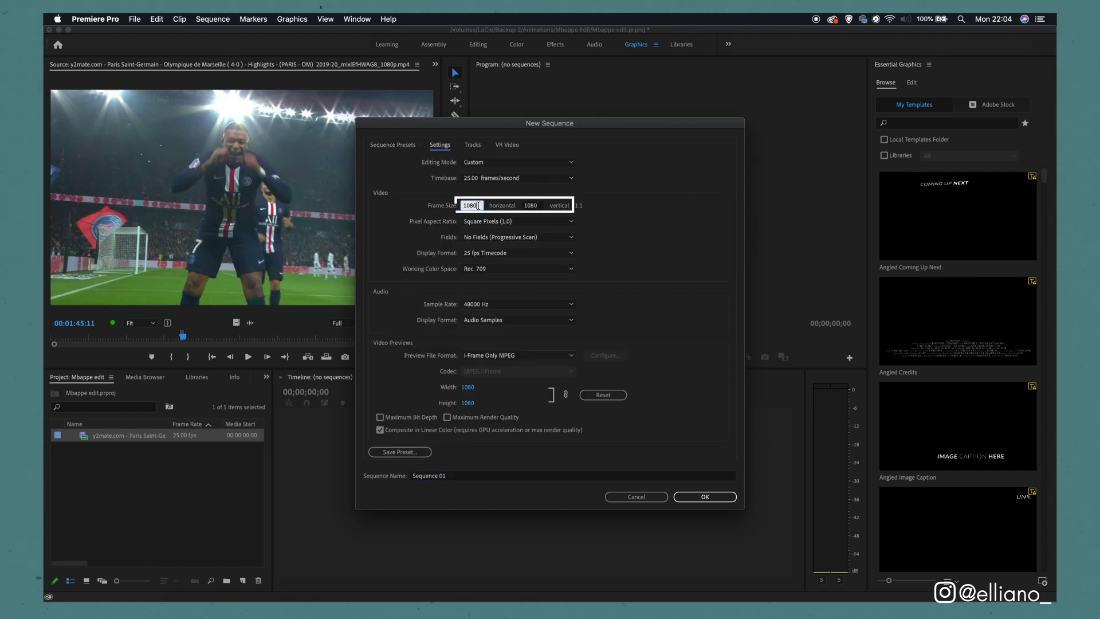
click(509, 198)
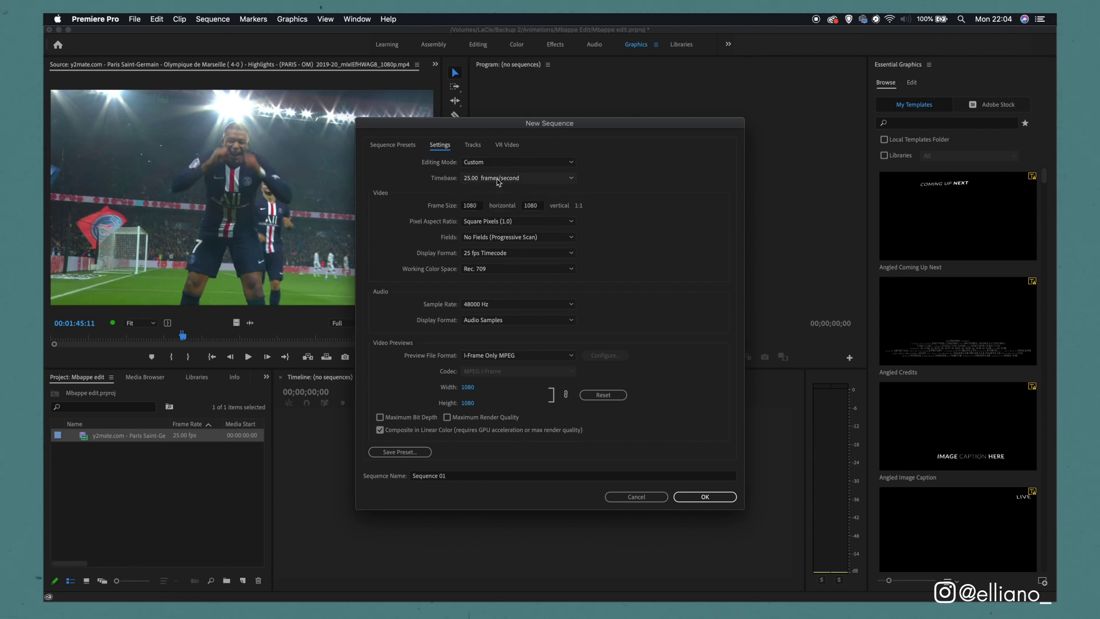
click(499, 179)
click(500, 217)
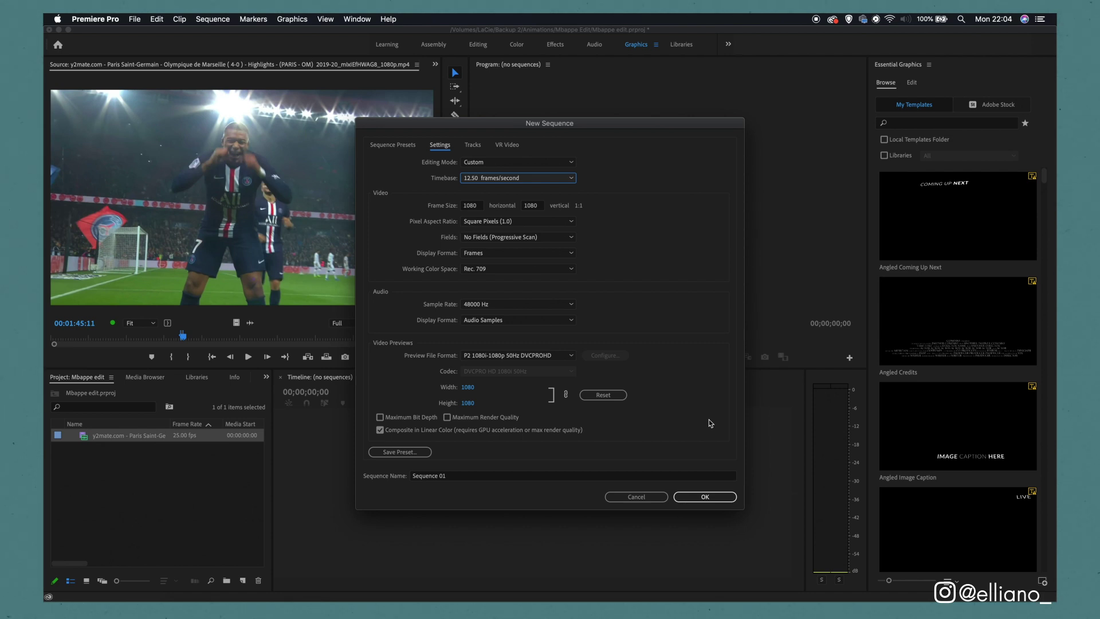
click(654, 475)
text(Mbappe Footage)
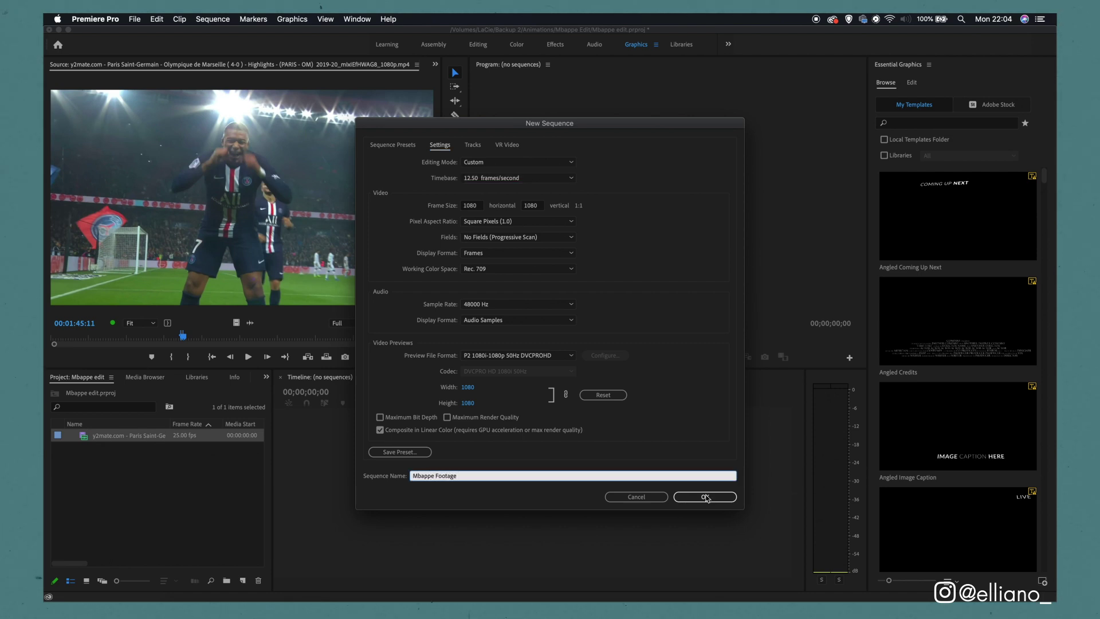
click(705, 497)
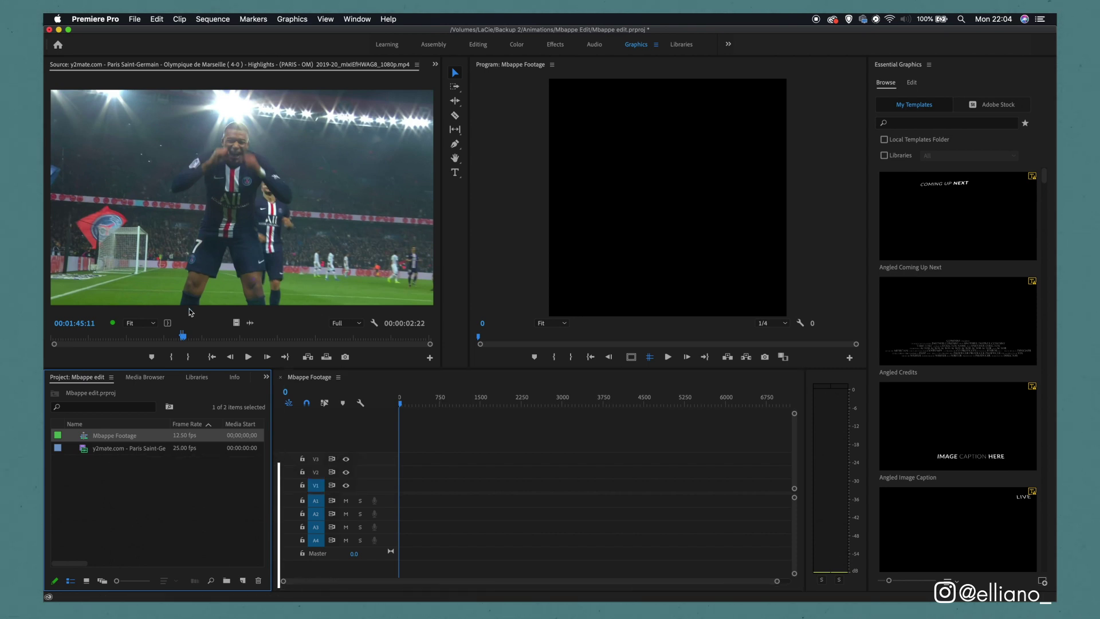
Drop the marked video-only clip at the start of V1, keeping the existing sequence settings.
click(236, 323)
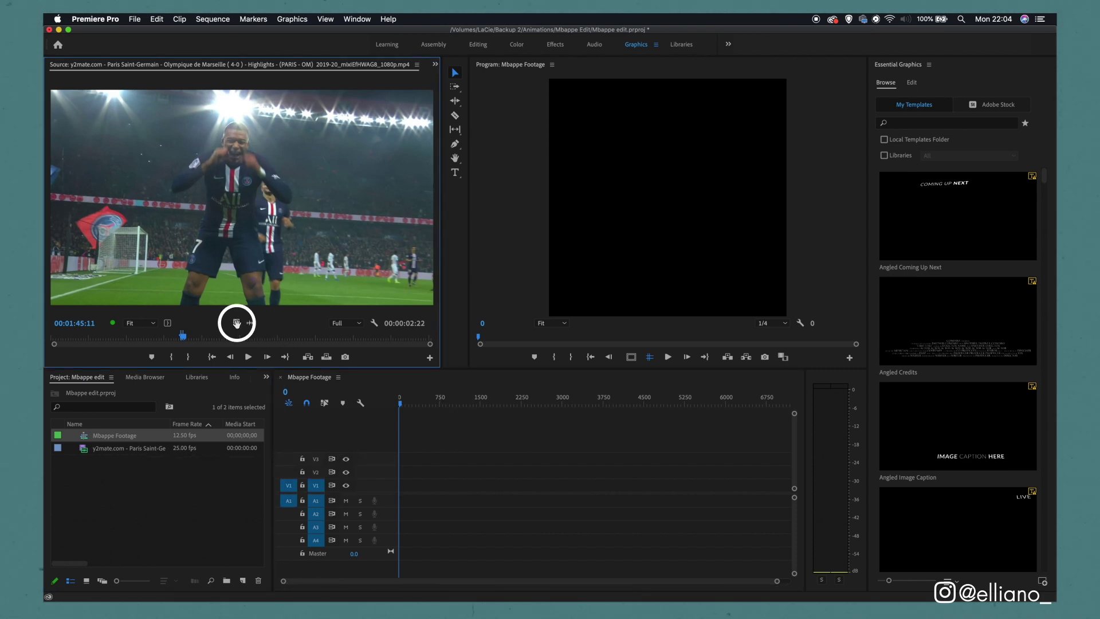
drag(239, 328, 401, 494)
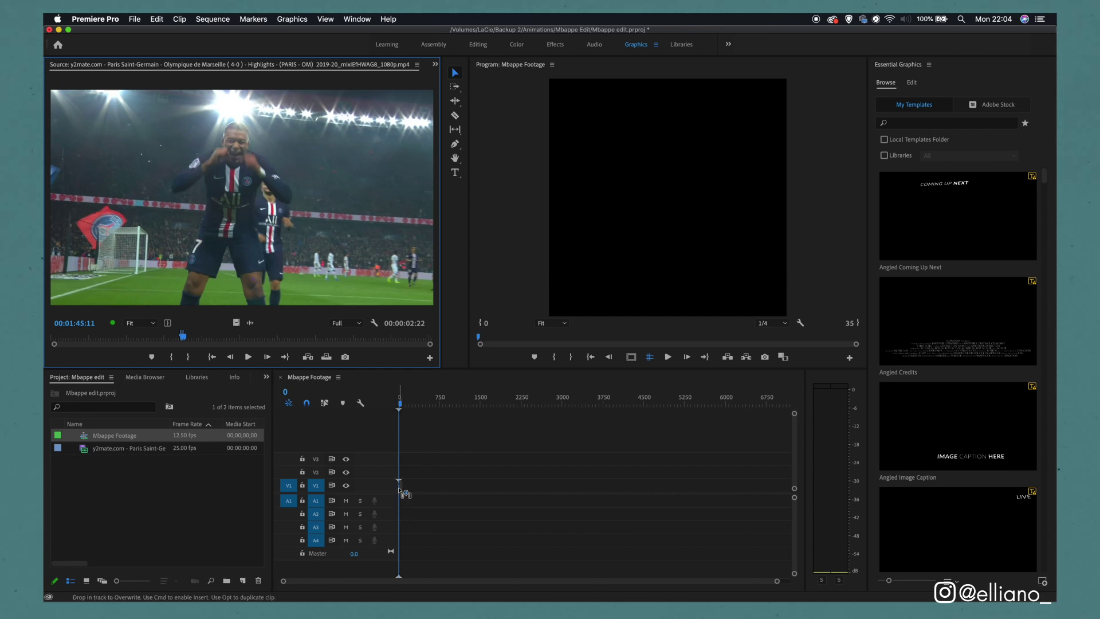
drag(400, 492, 399, 491)
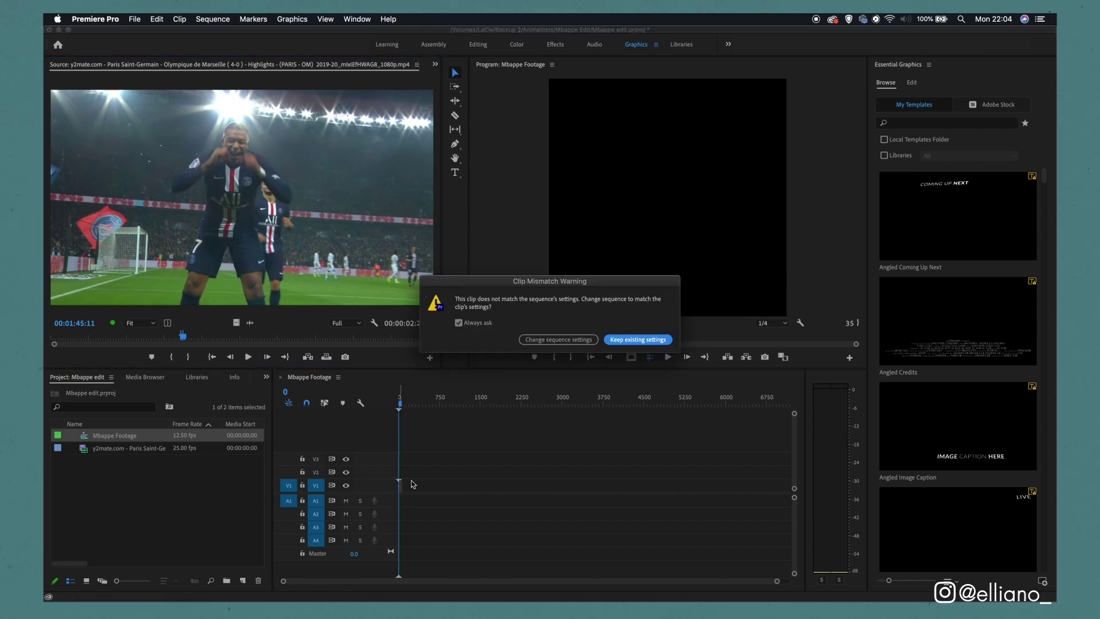
click(637, 339)
key(space)
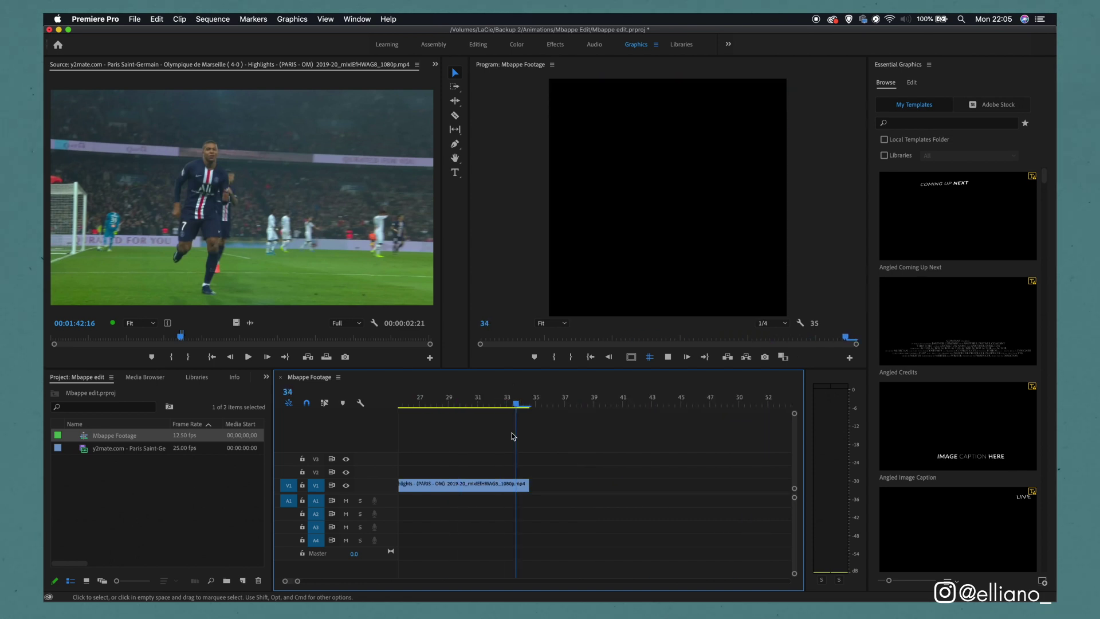
key(minus)
key(minus)
key(minus)
key(Home)
click(422, 483)
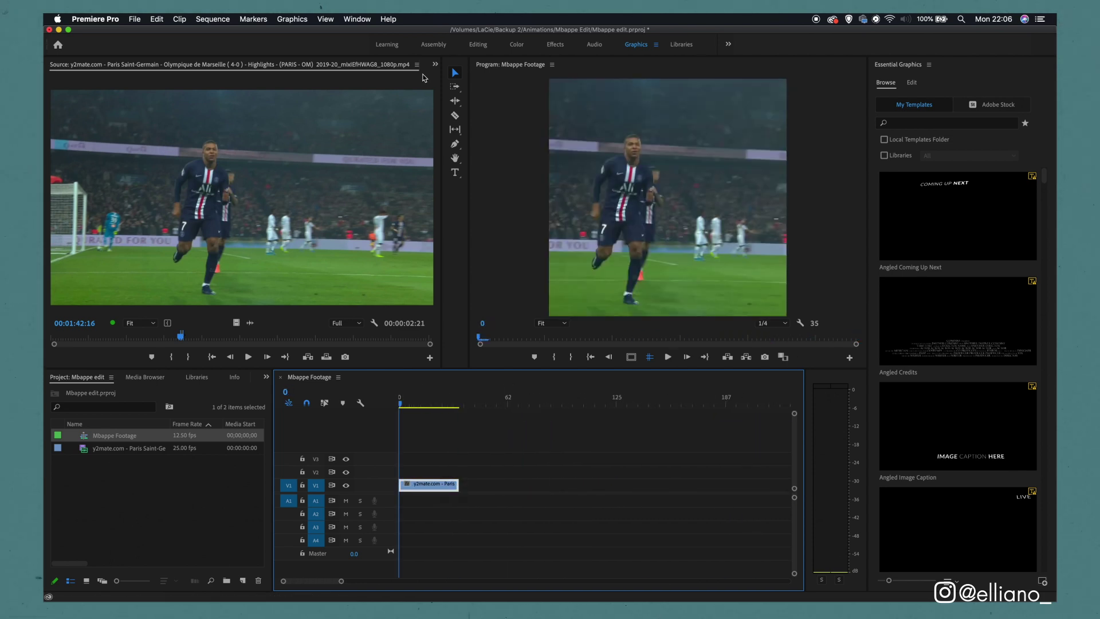
In Effect Controls, keyframe the clip's starting Position X at 713.
click(435, 64)
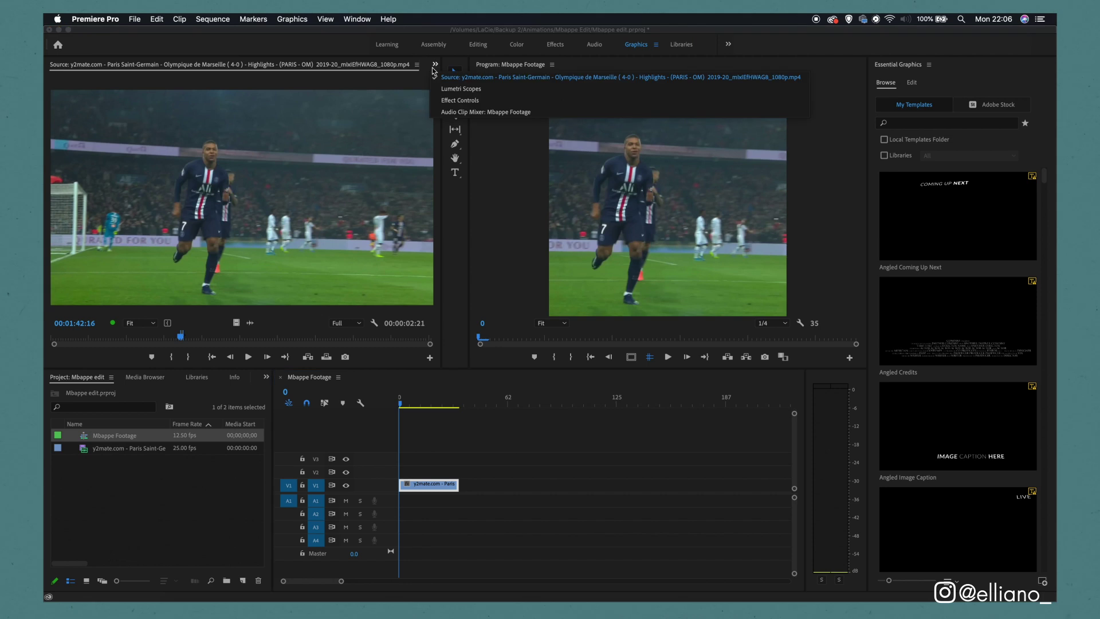
click(451, 101)
click(426, 482)
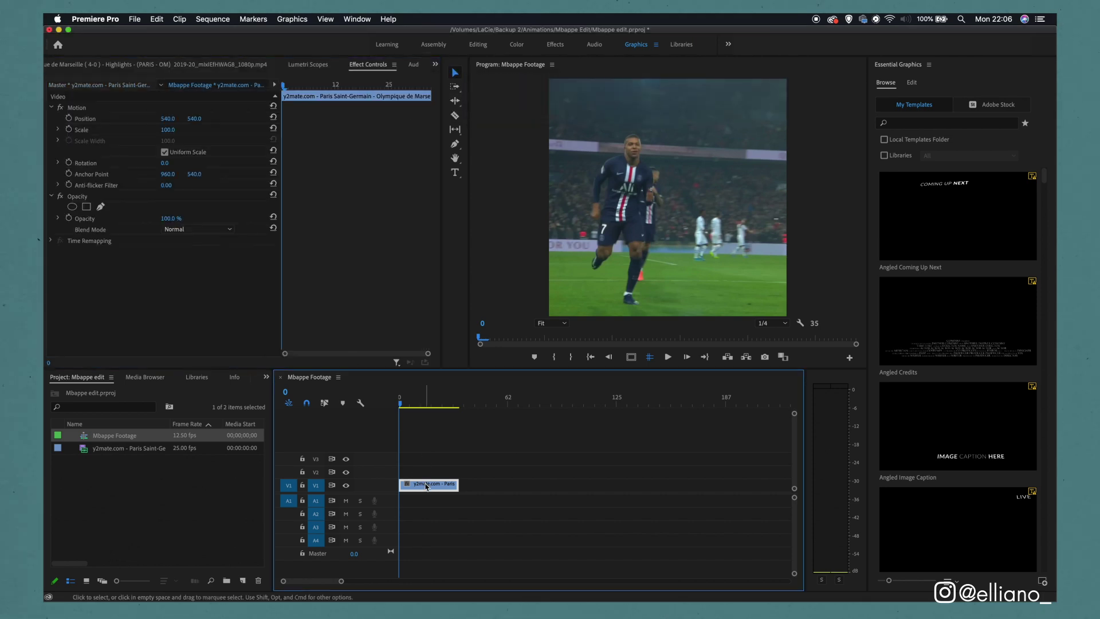
mouse_move(169, 123)
mouse_down()
mouse_move(218, 124)
mouse_move(173, 119)
mouse_up()
key(Right)
key(Right)
key(Right)
key(Right)
key(Right)
key(Right)
key(Right)
key(Right)
key(Right)
Add a Position X keyframe at the last frame to follow the player, then return to the start.
key(space)
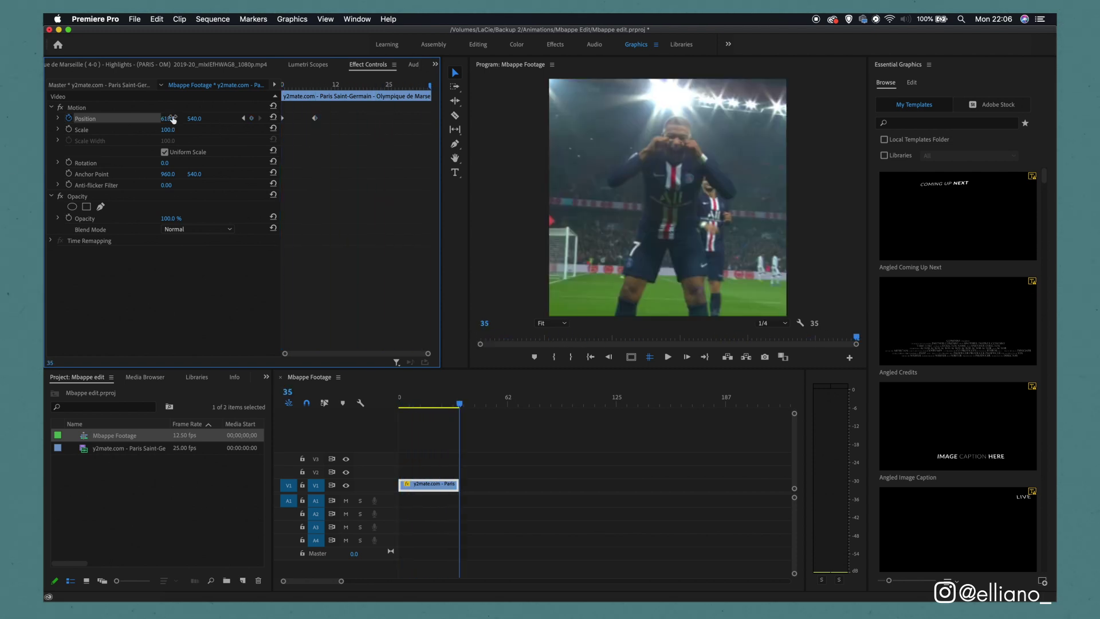
click(172, 118)
click(223, 108)
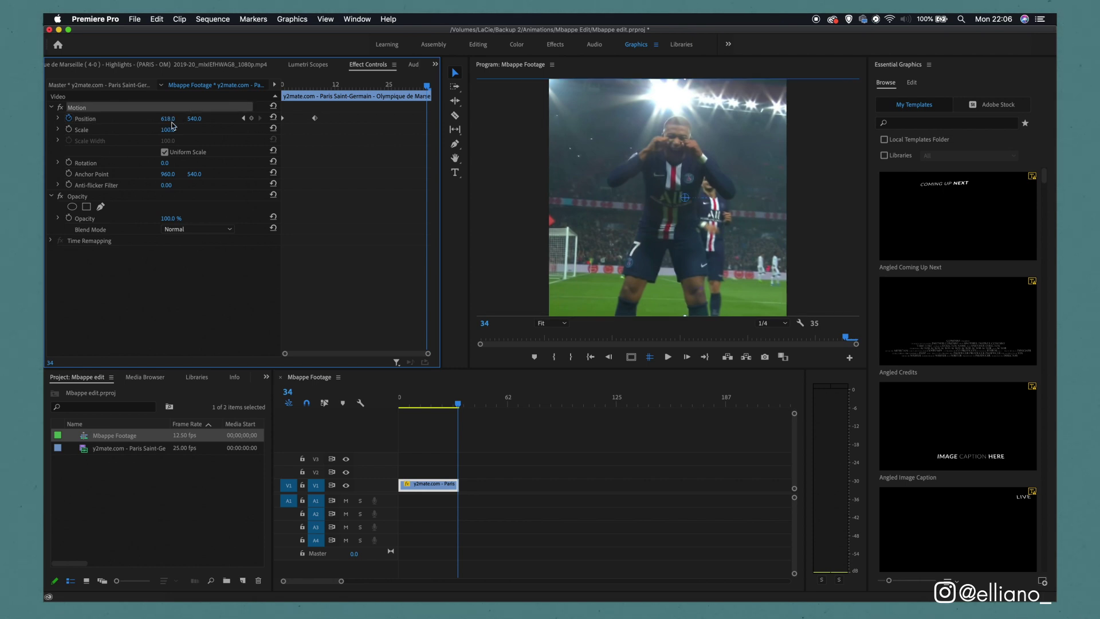
drag(168, 118, 195, 118)
click(115, 130)
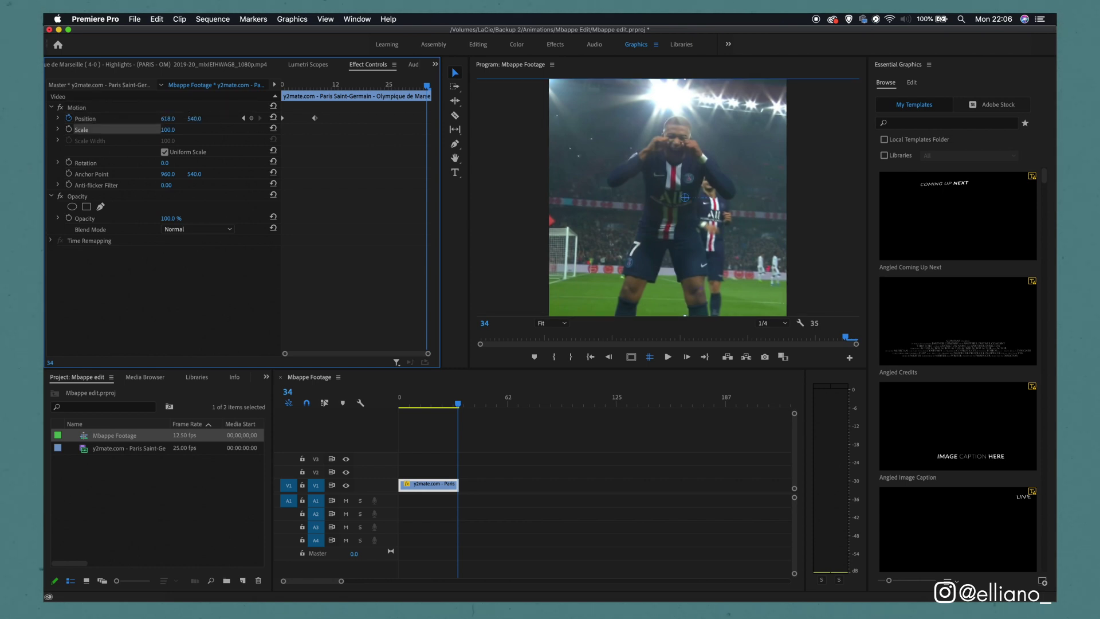
key(Home)
click(383, 409)
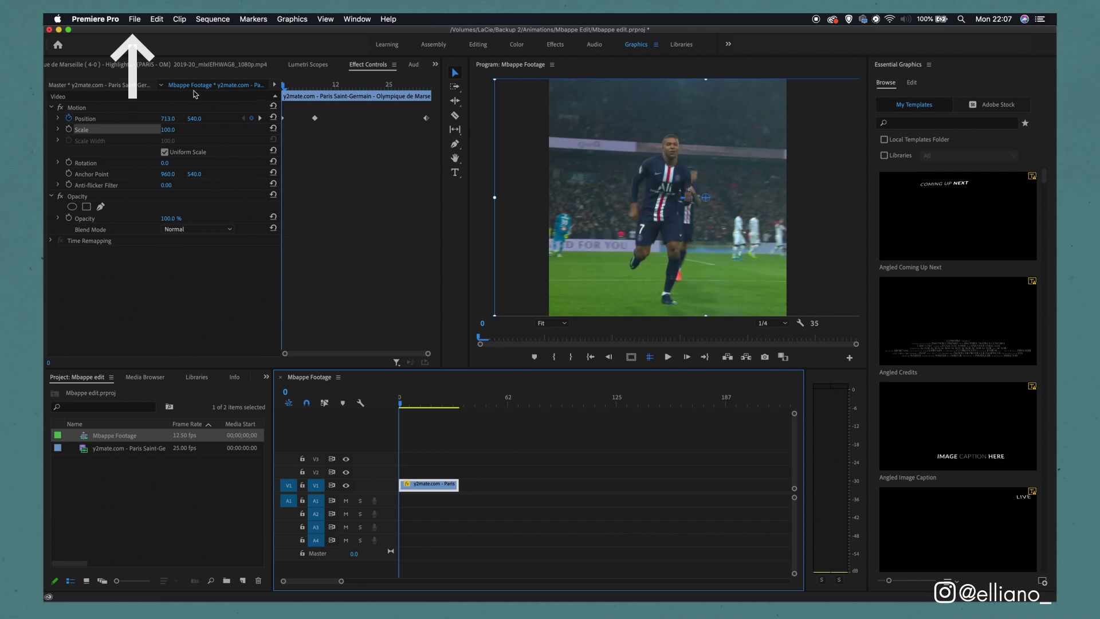
Export the sequence as H.264 to 'Mbappe Footage.mp4' in the Mbappe Footage Render folder.
click(134, 20)
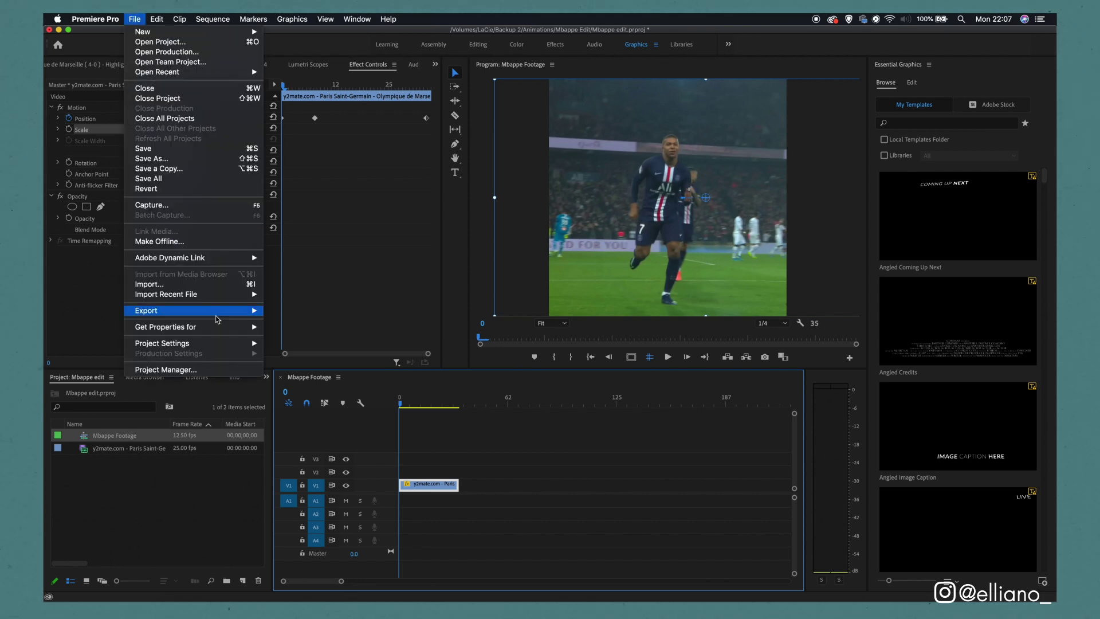
mouse_move(217, 316)
click(288, 311)
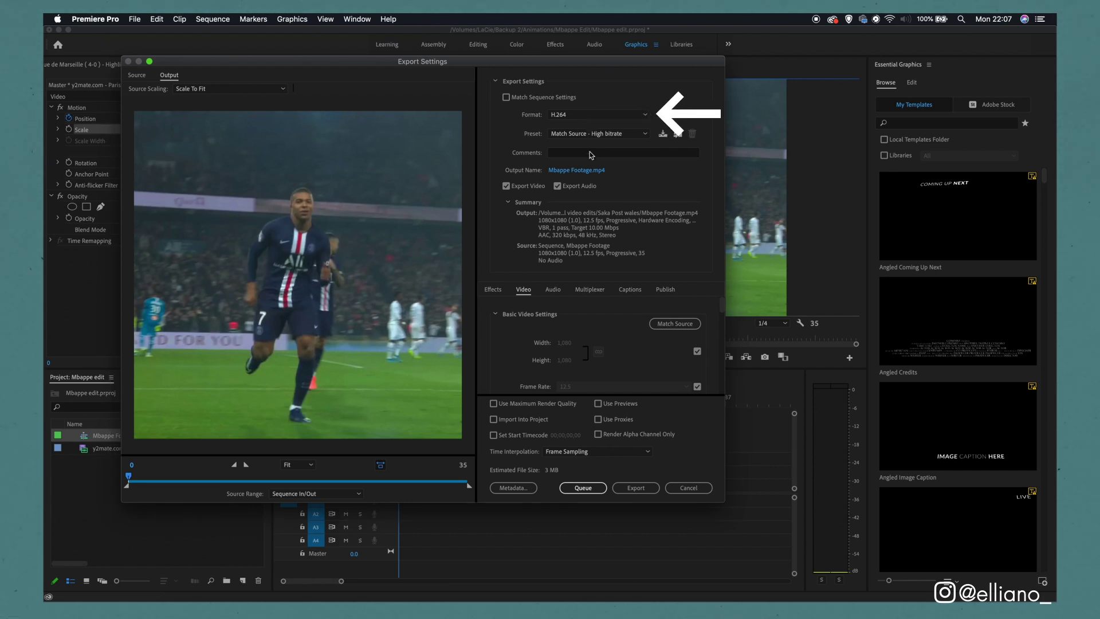
click(565, 117)
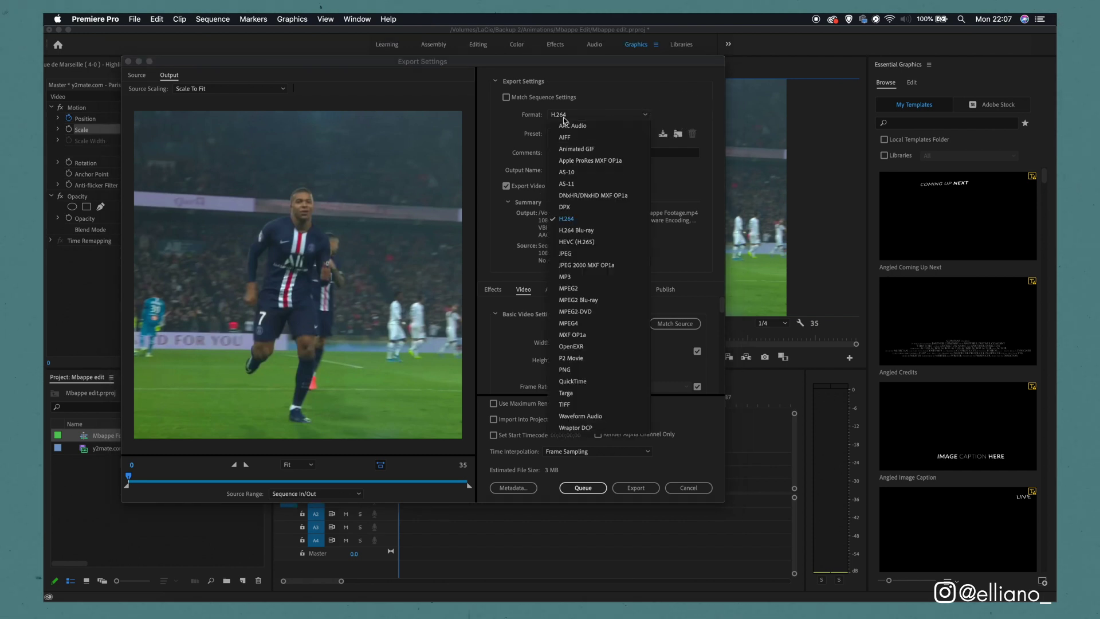
click(565, 118)
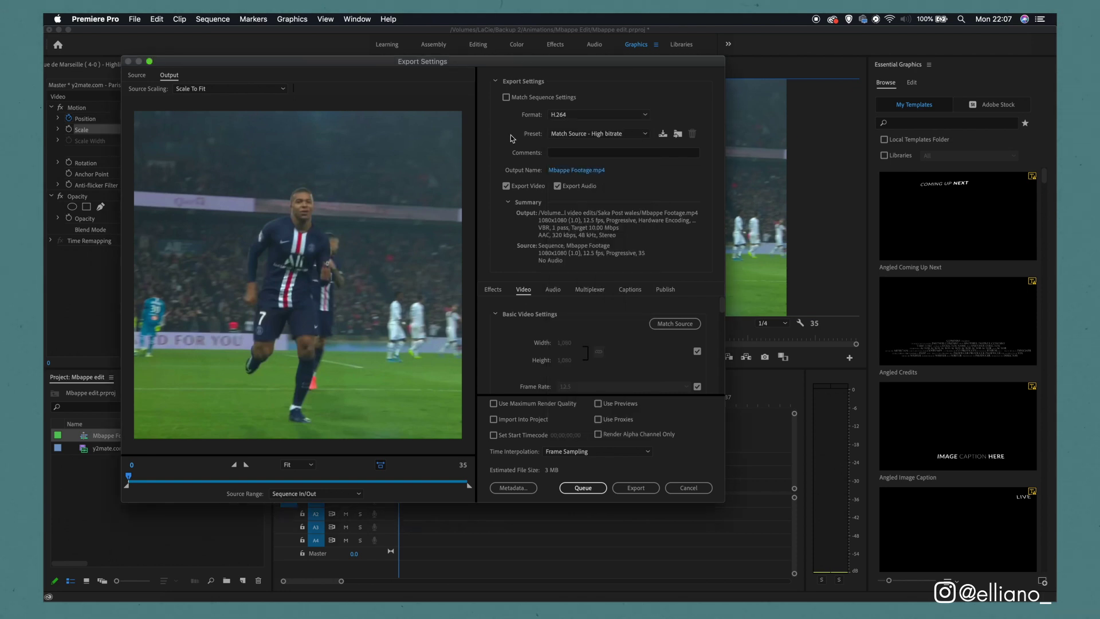
click(573, 176)
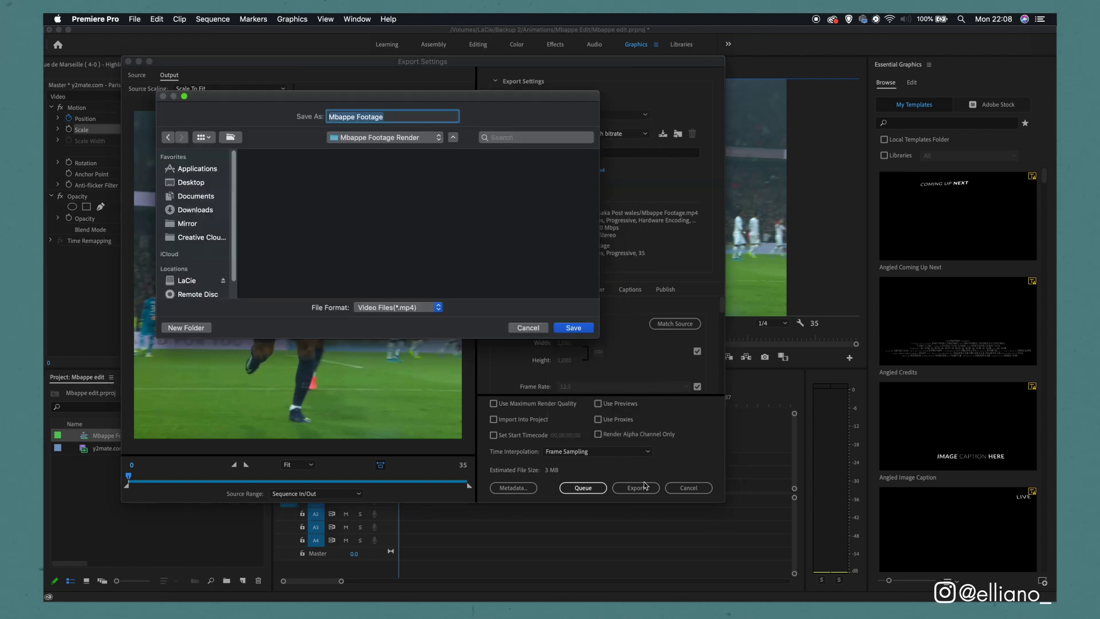
click(573, 327)
click(627, 490)
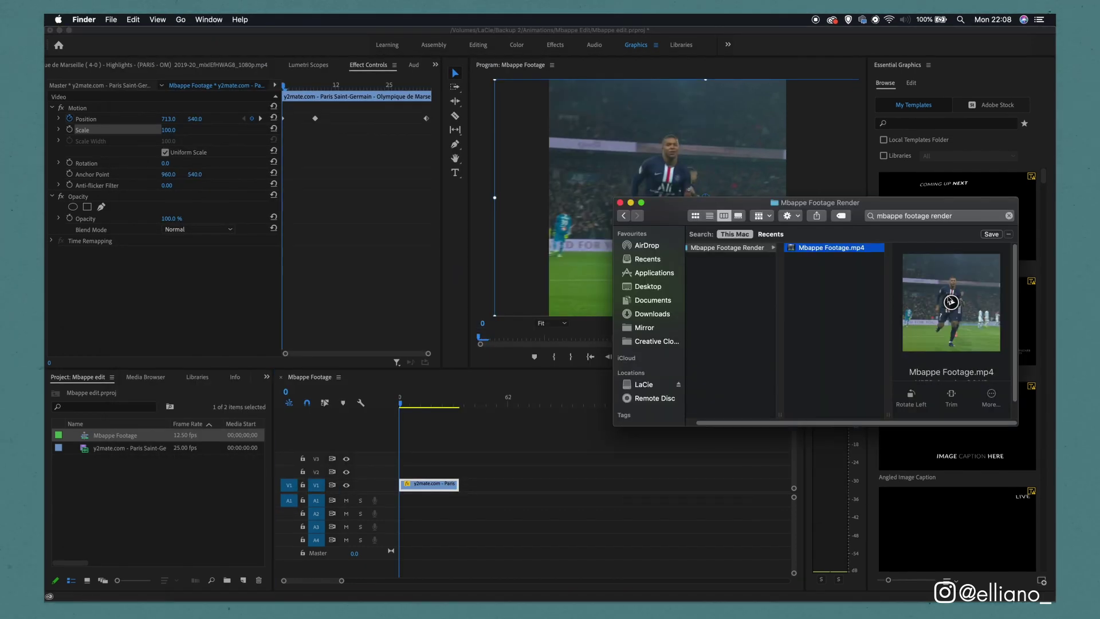
click(950, 300)
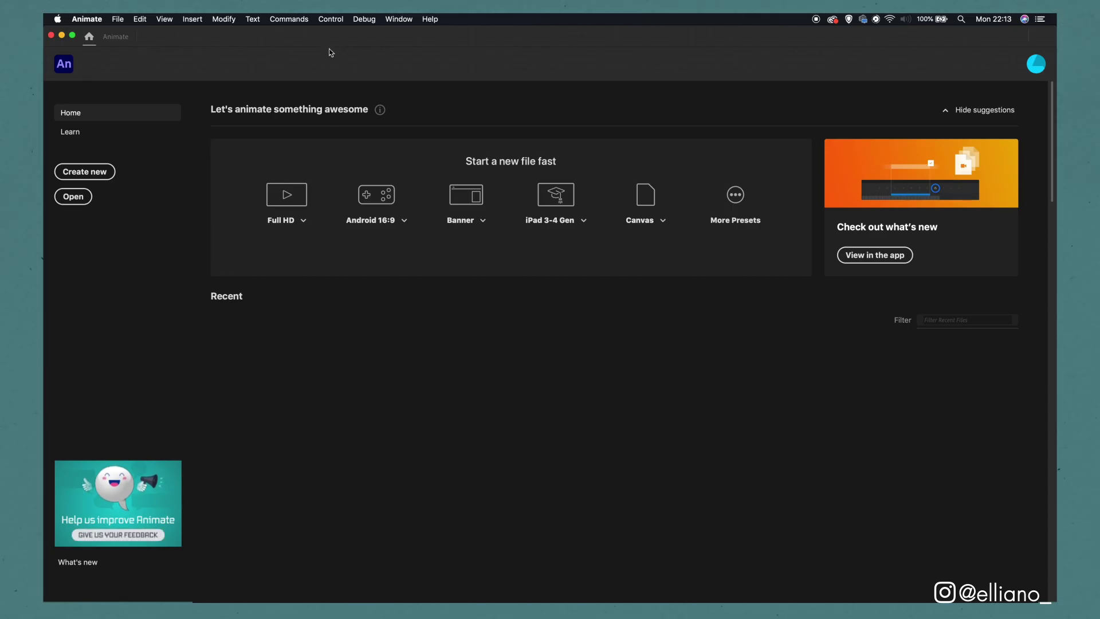
Create a new Animate document with width 1080 for a 1080×1080 stage at 12.50 fps.
click(101, 173)
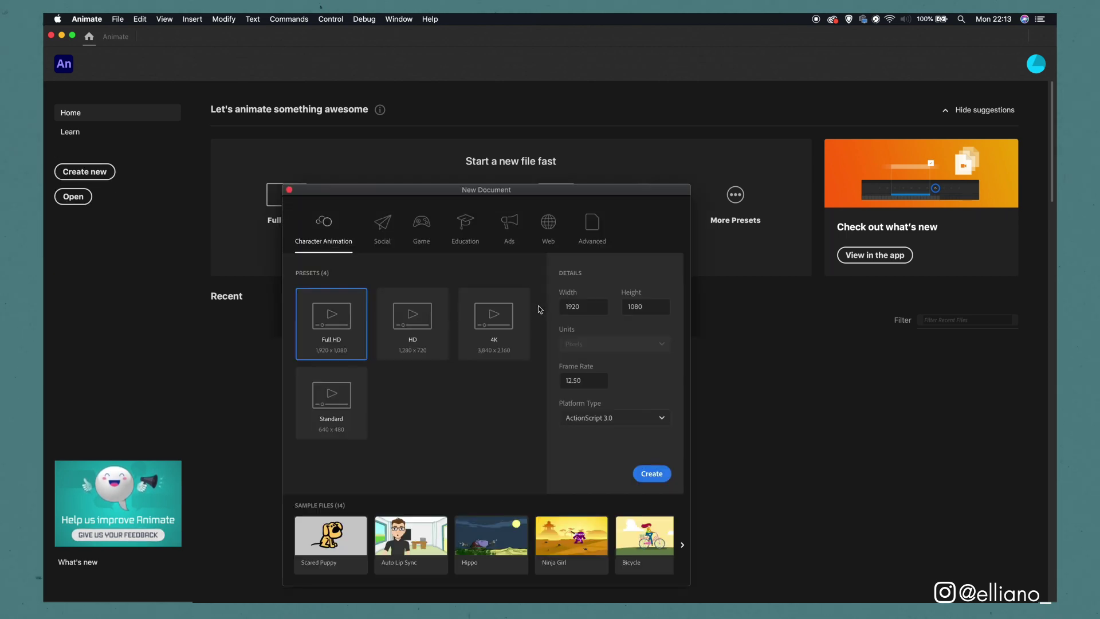
click(567, 307)
double_click(566, 307)
text(1080)
key(Return)
click(652, 473)
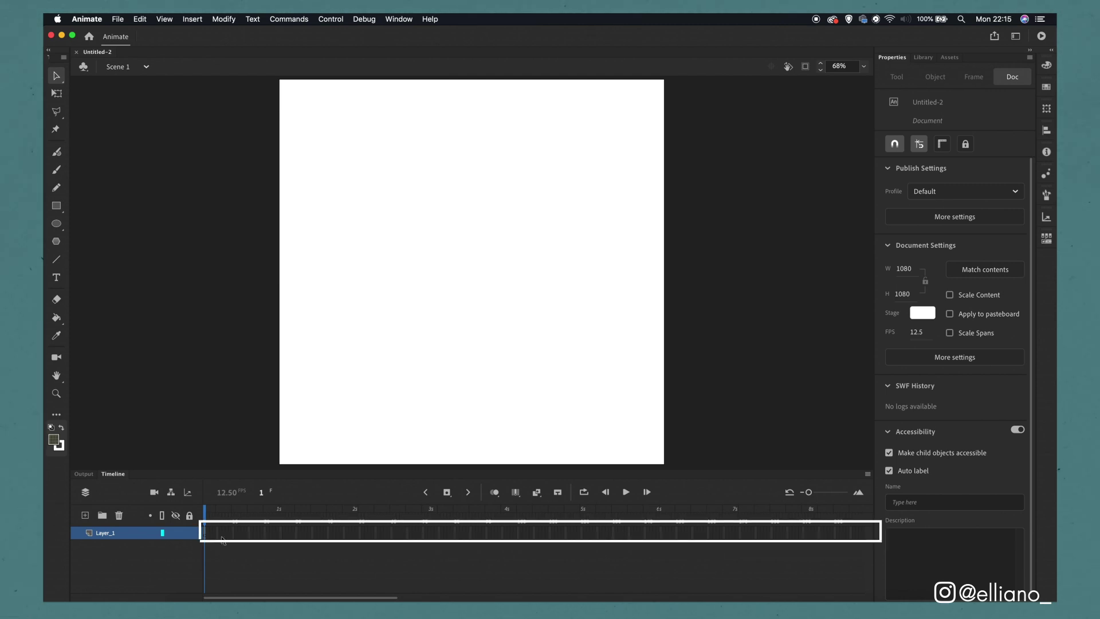
Zoom the timeline in two levels to widen the frame cells.
click(858, 493)
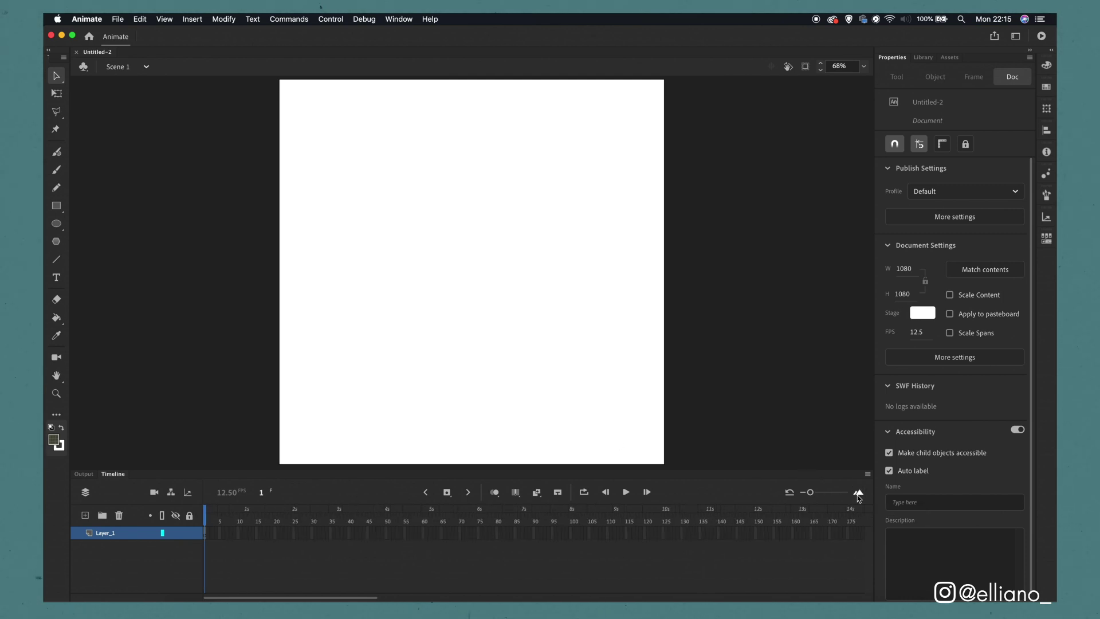
click(858, 494)
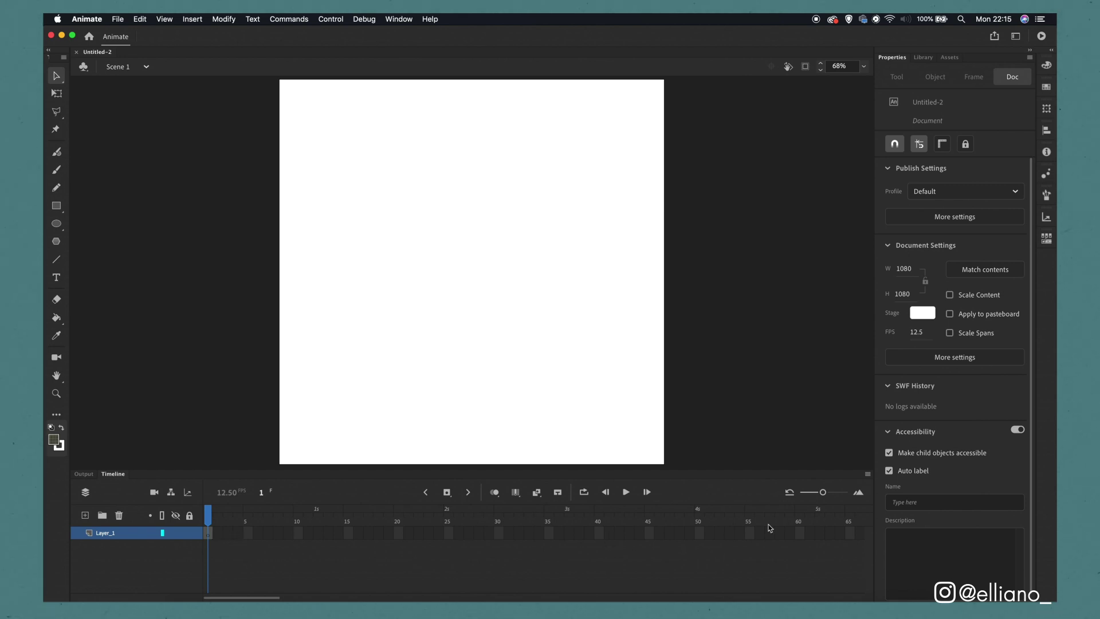
Embed 'Mbappe Footage.mp4' as H.264 in the timeline with audio excluded.
click(118, 19)
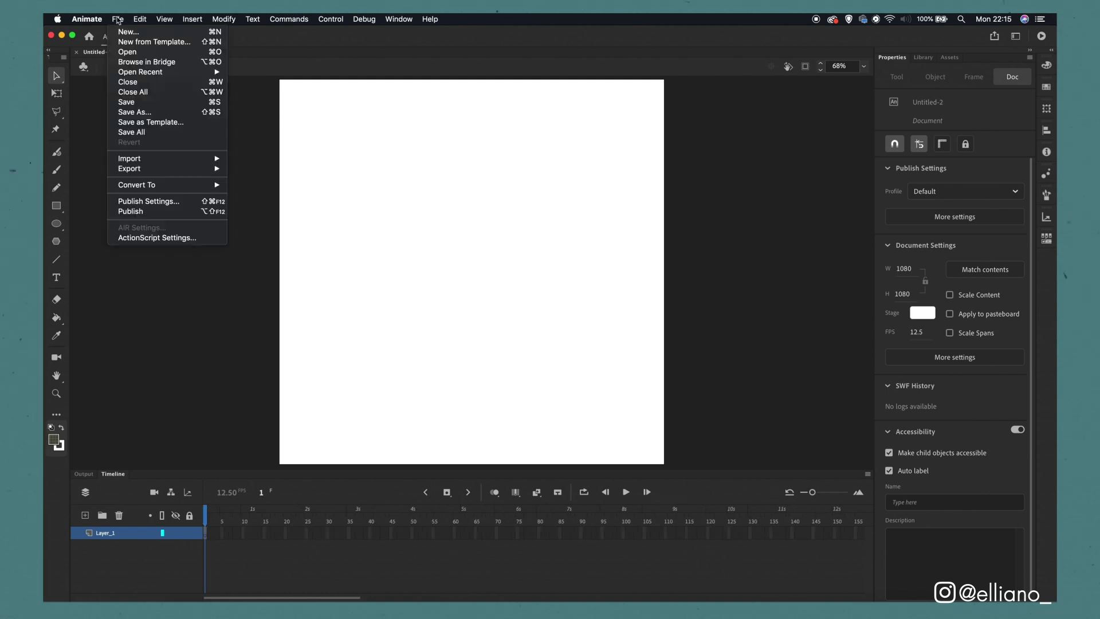
mouse_move(172, 158)
click(259, 189)
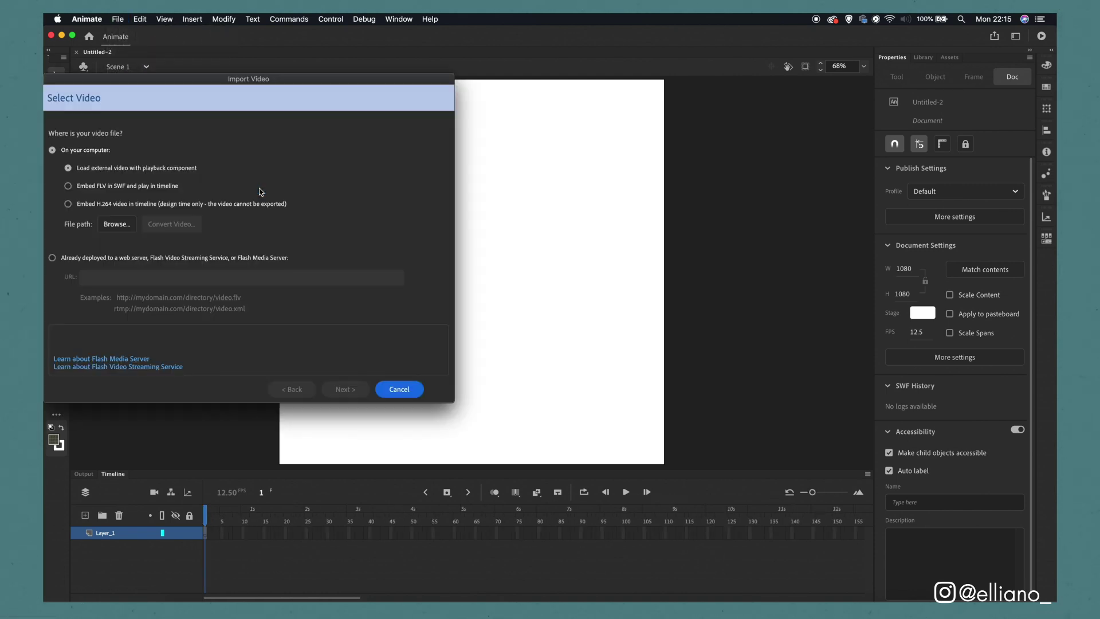
click(69, 205)
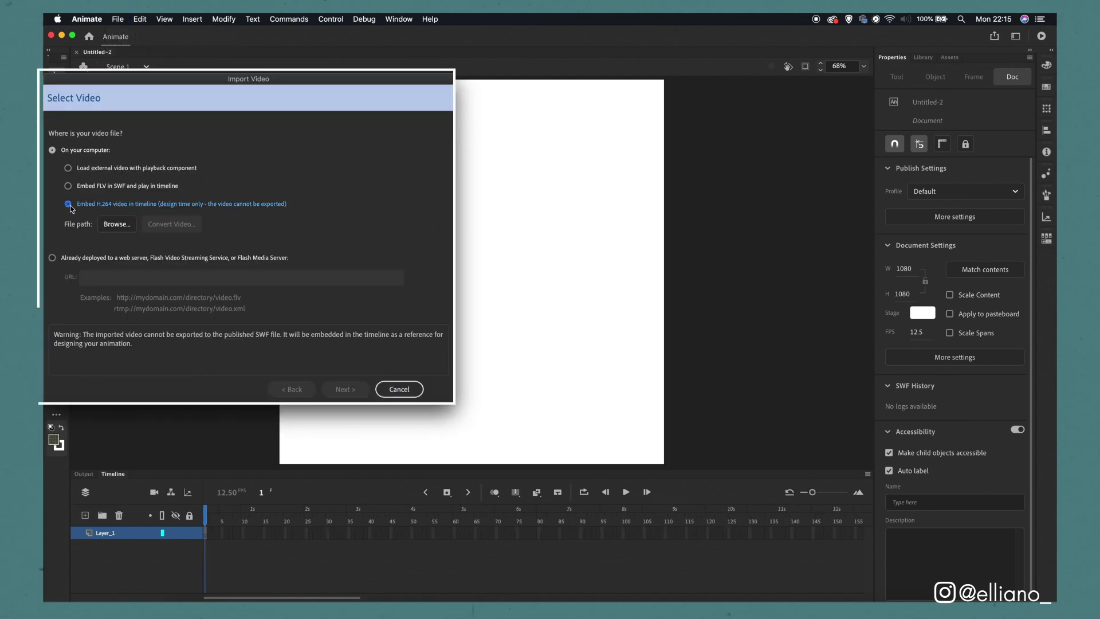
click(113, 224)
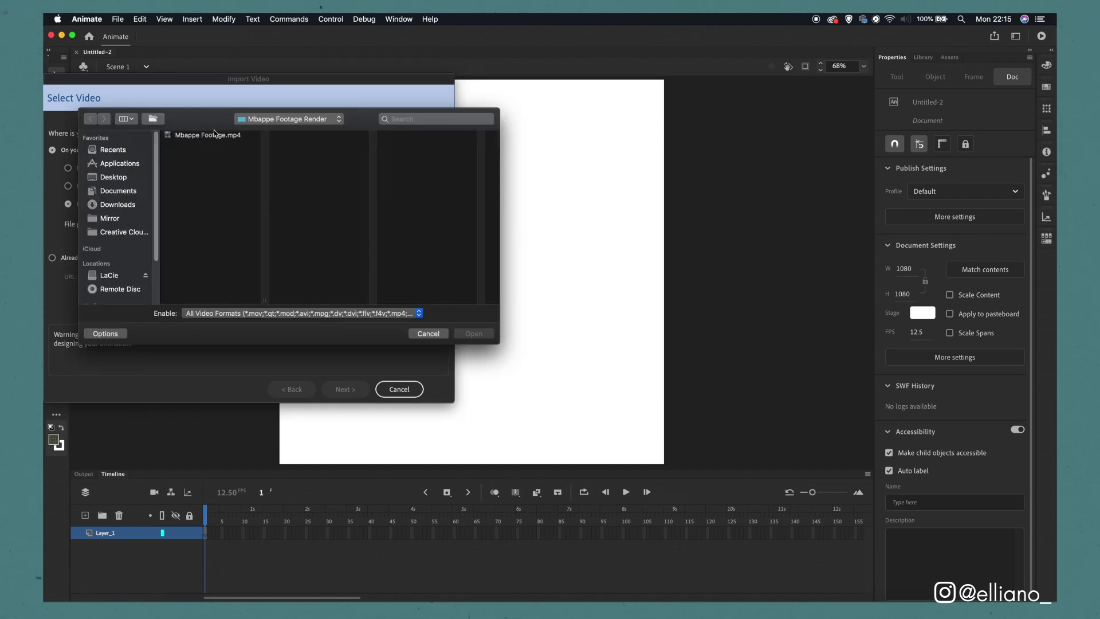
click(215, 136)
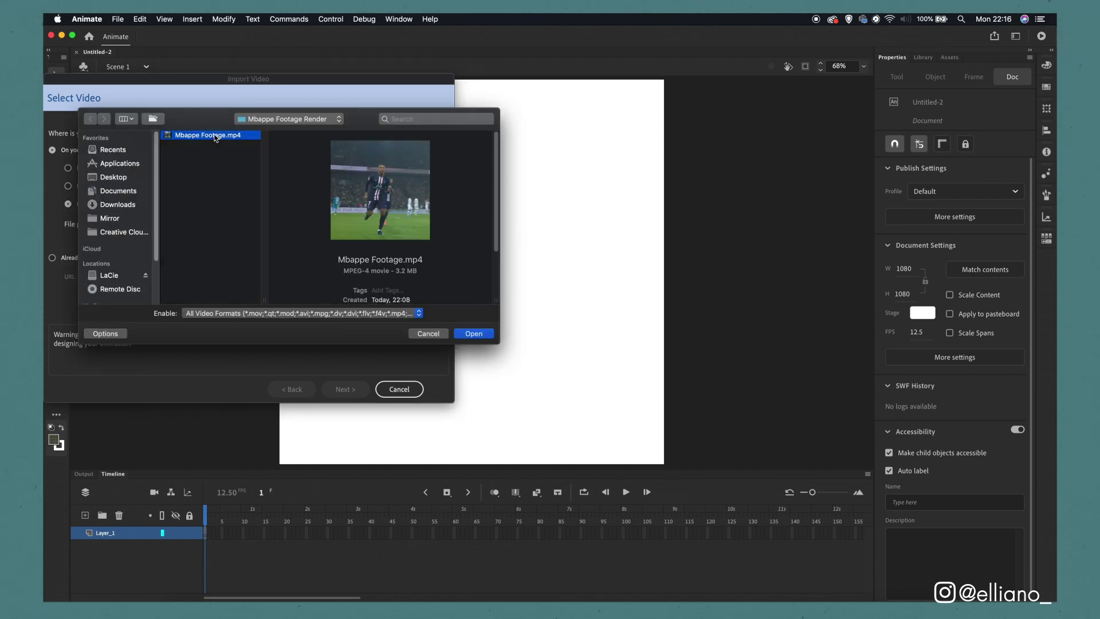
click(475, 334)
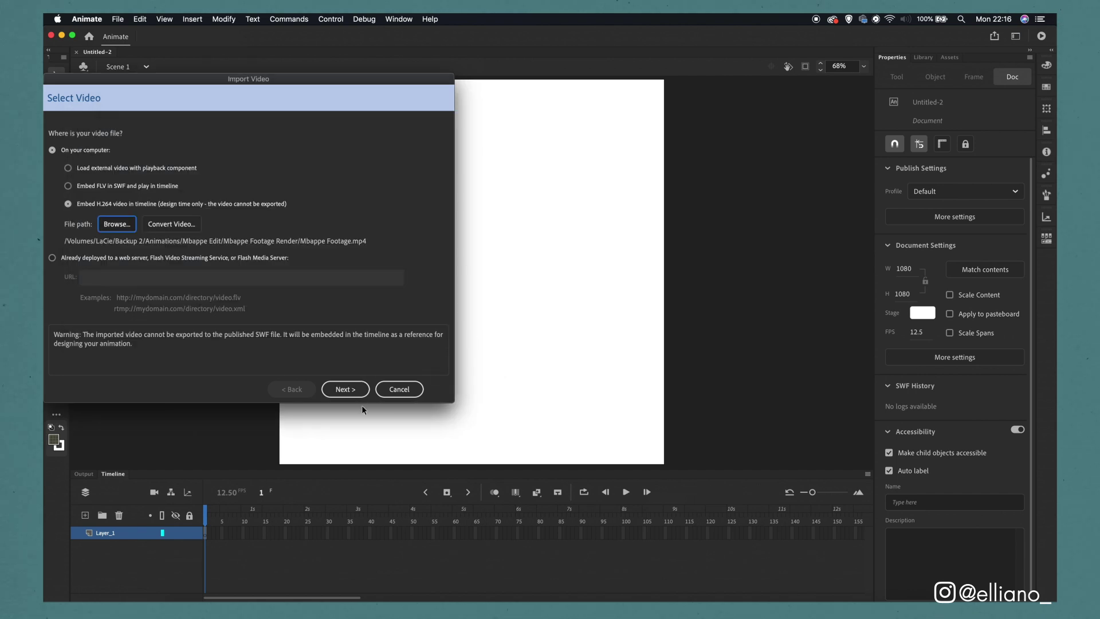
click(345, 390)
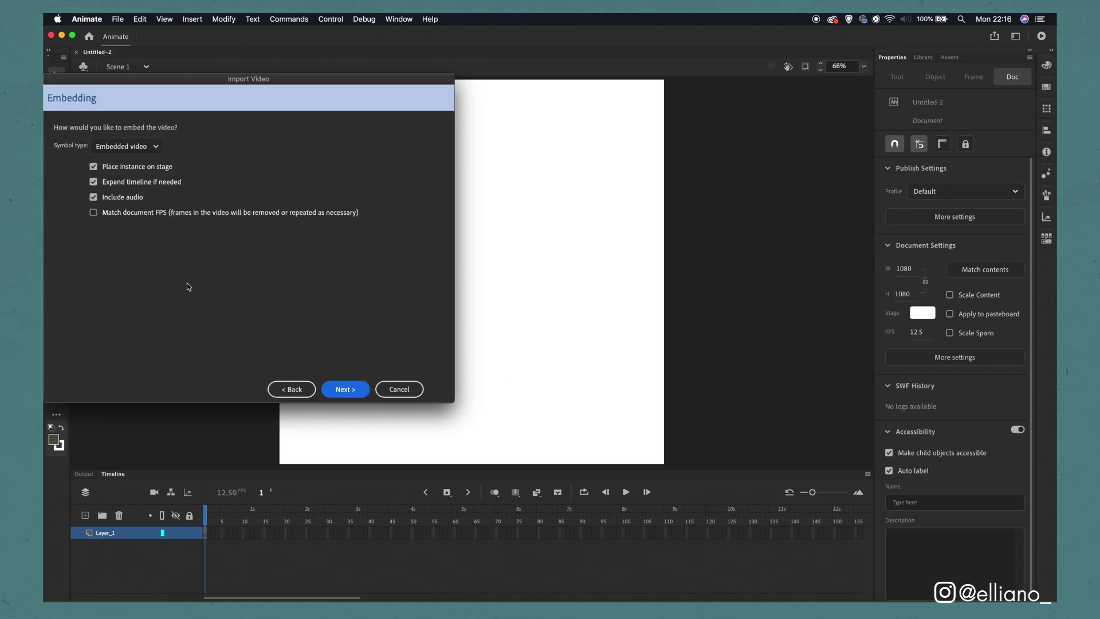
click(93, 197)
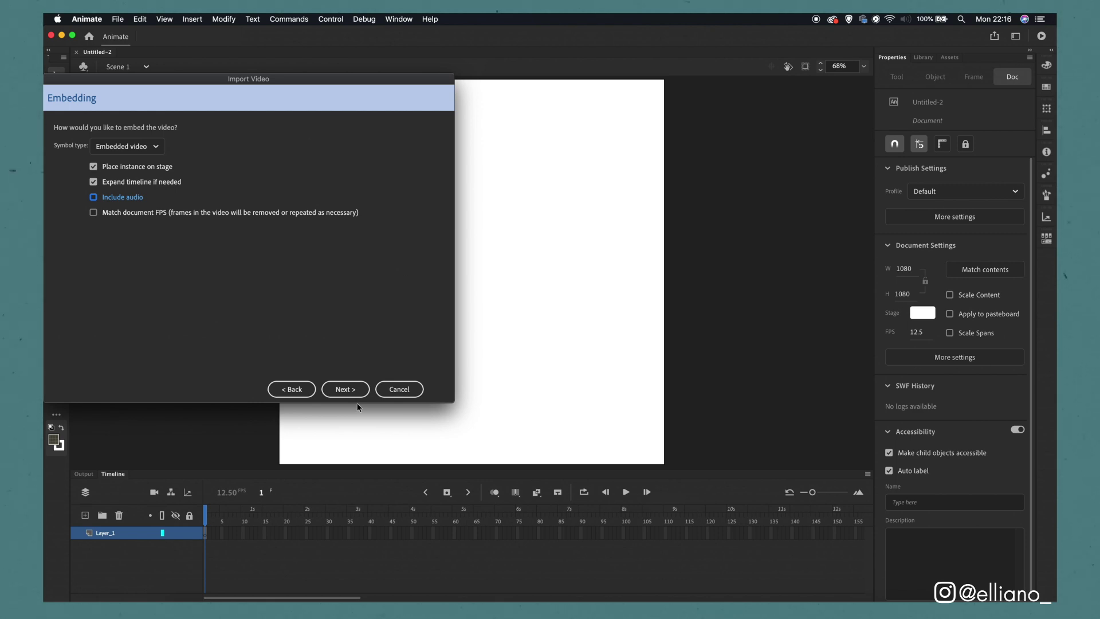
click(346, 389)
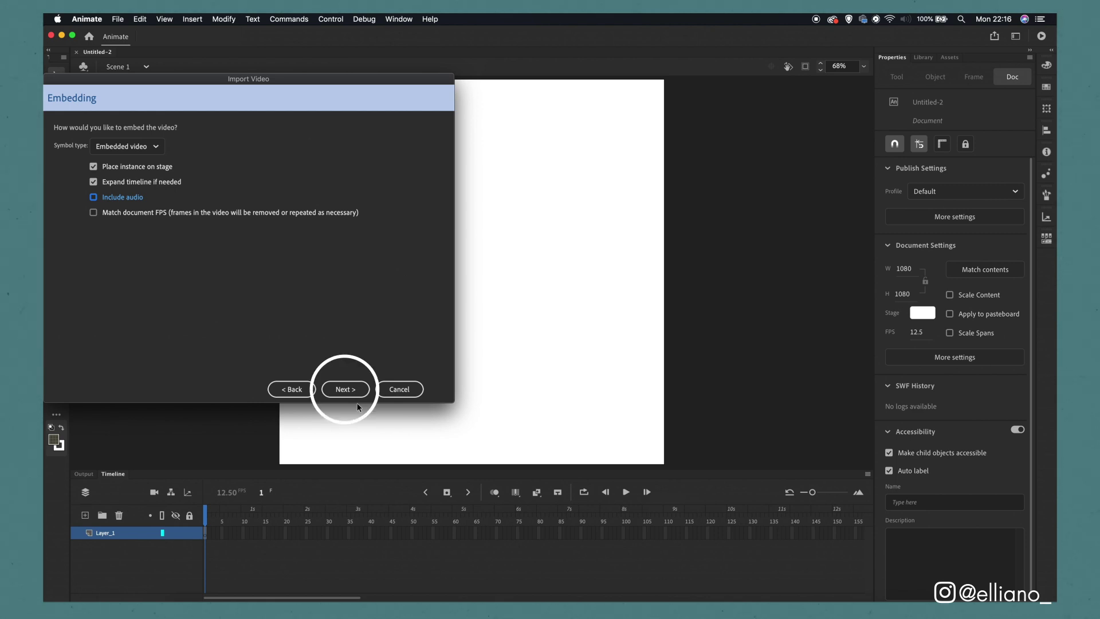
click(347, 392)
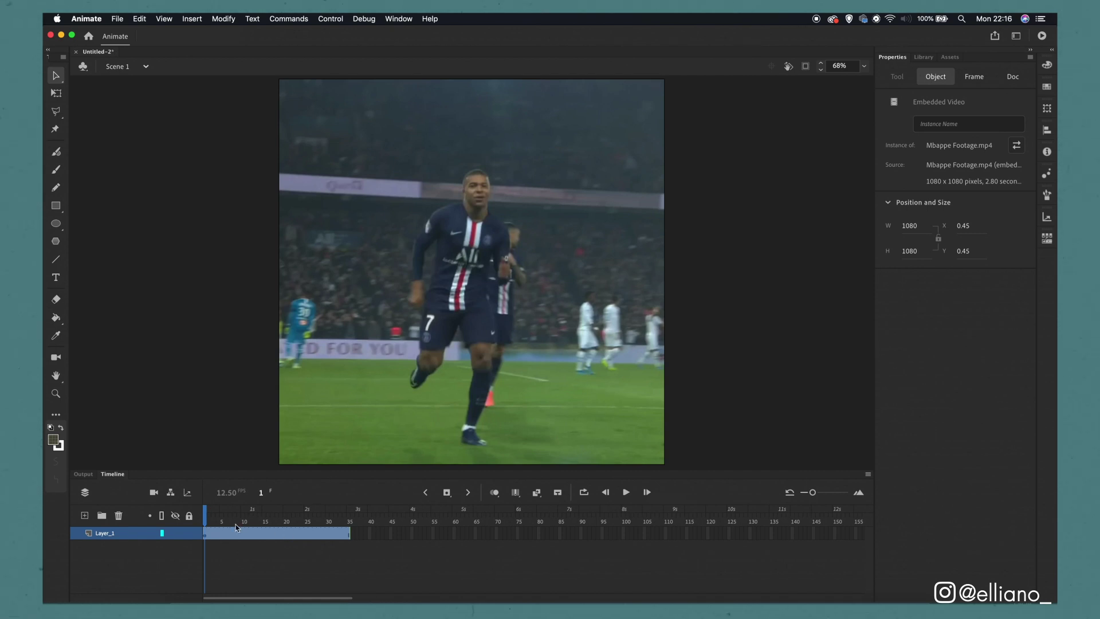
Rename the video layer Layer_1 to 'Footage' and lock it.
click(209, 518)
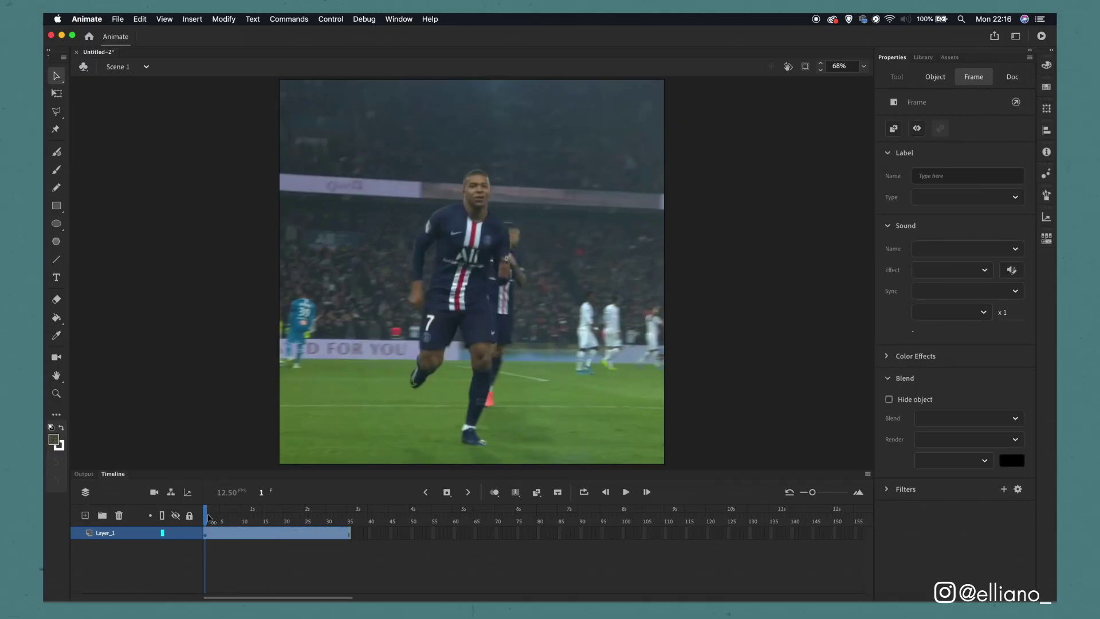
click(209, 519)
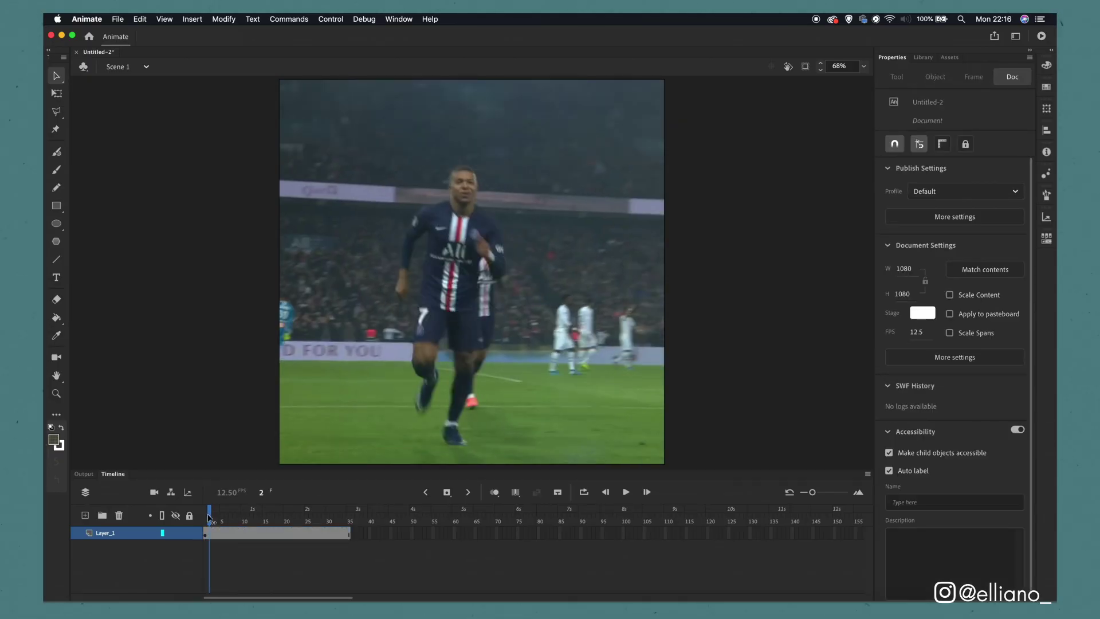
double_click(106, 533)
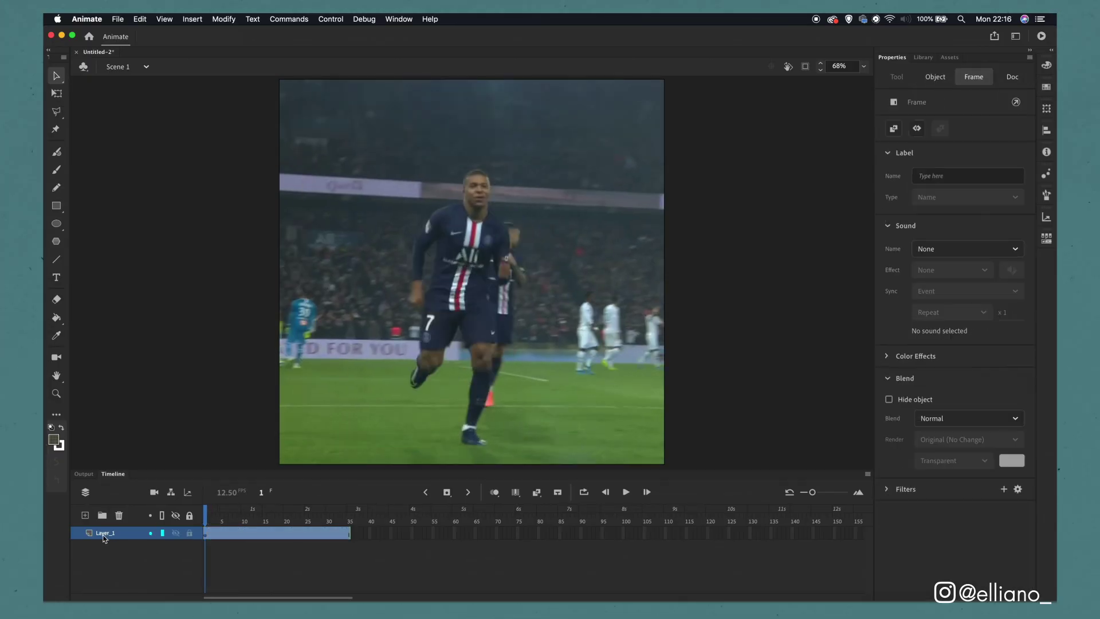
text(Footage)
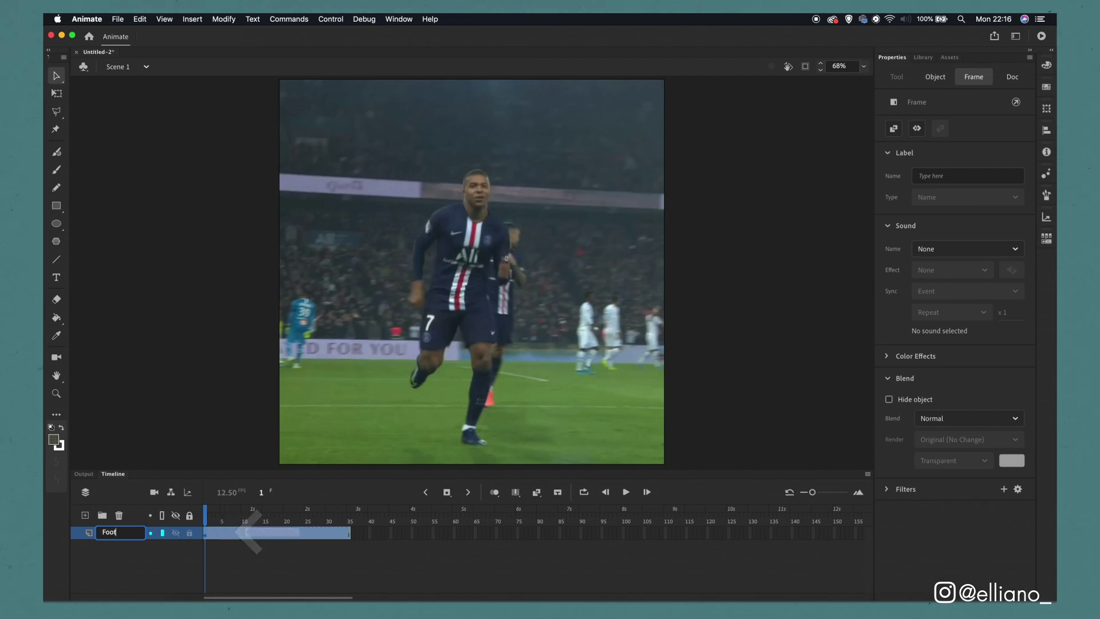
click(135, 566)
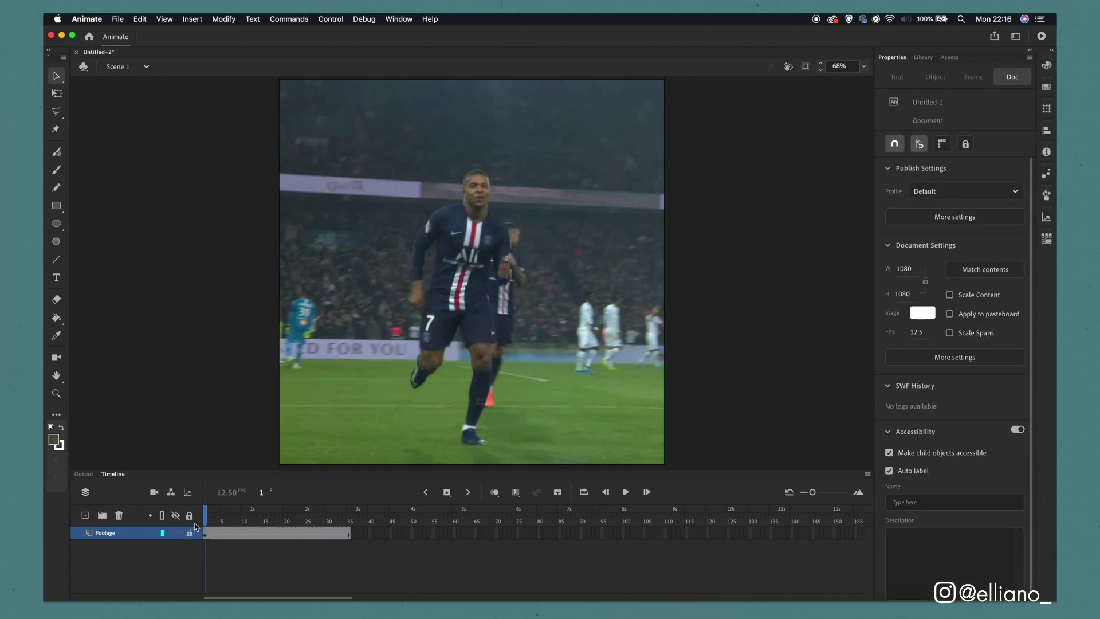
click(189, 534)
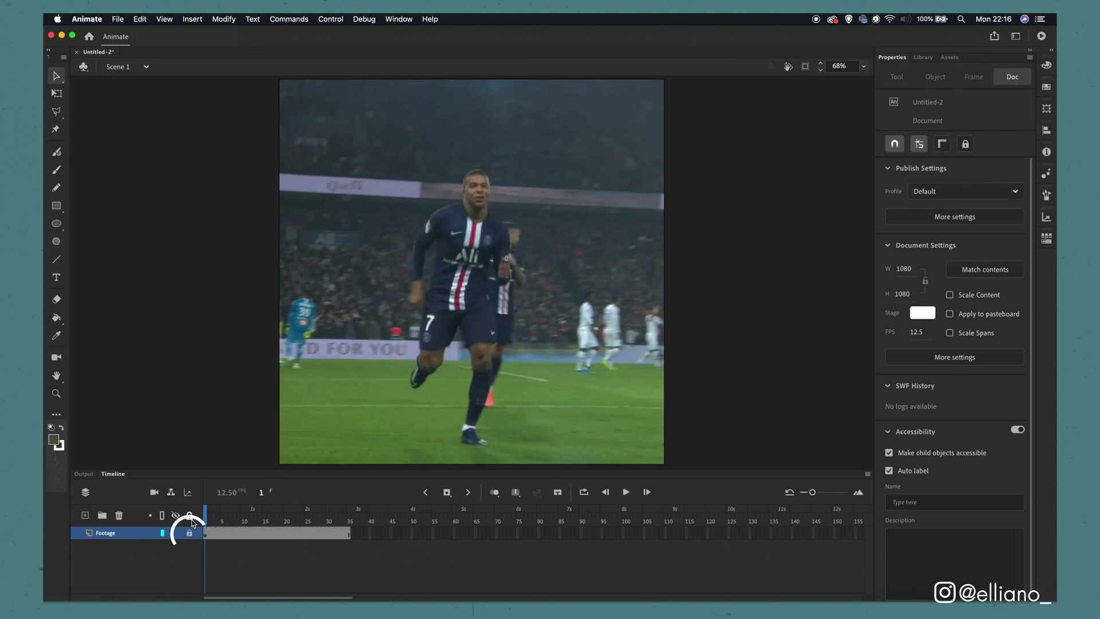
Add a new layer above Footage named 'Shirt' and deselect its frames.
click(85, 516)
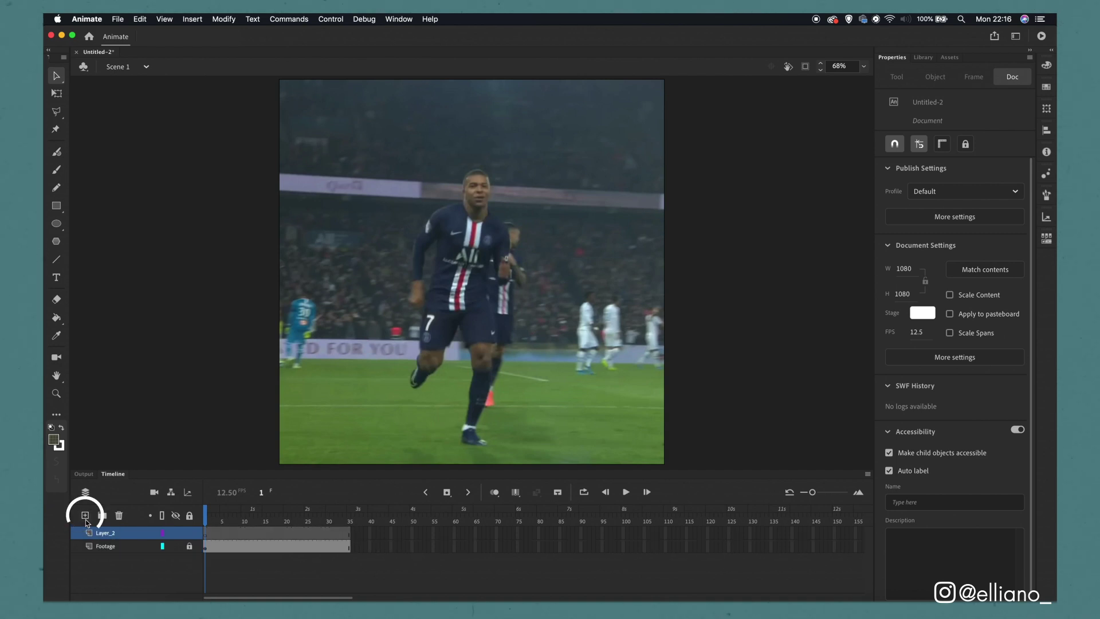
double_click(106, 534)
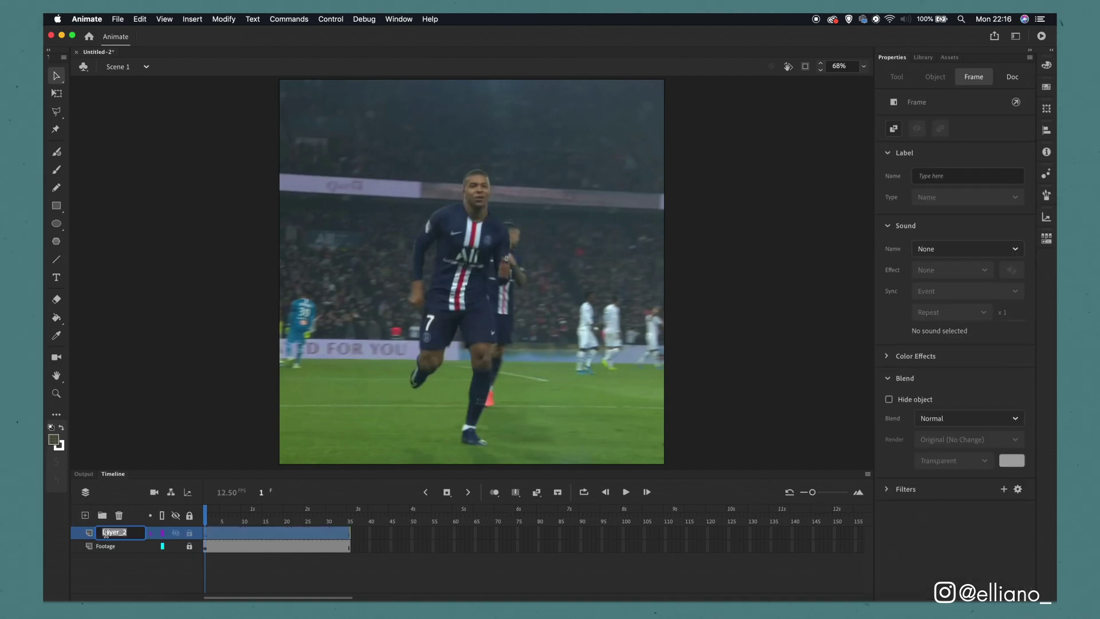
text(Shirt)
key(Return)
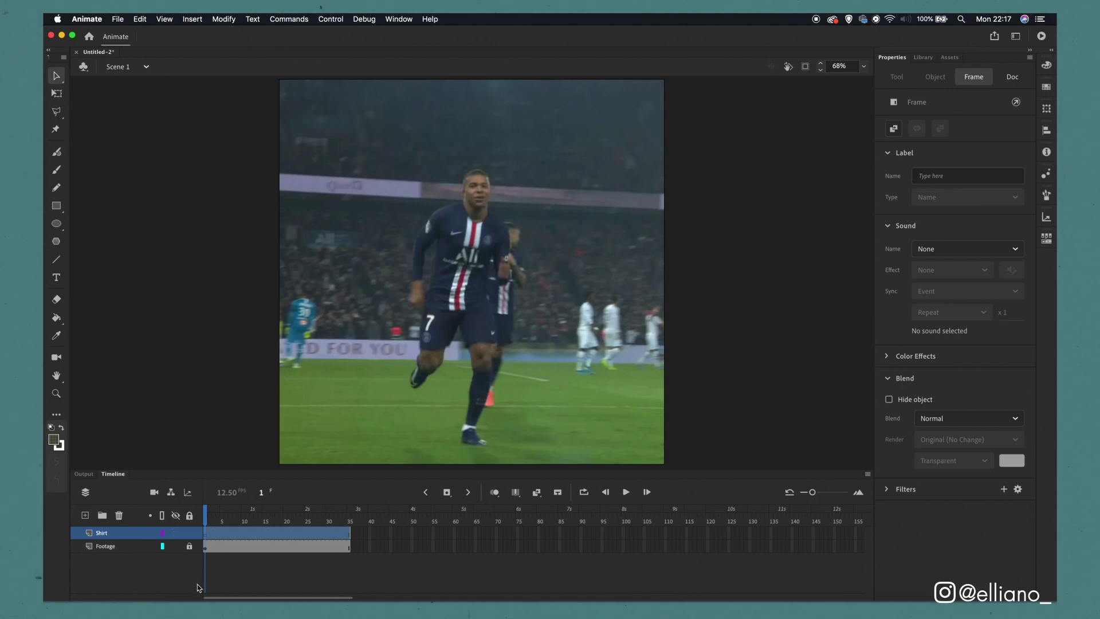
click(192, 588)
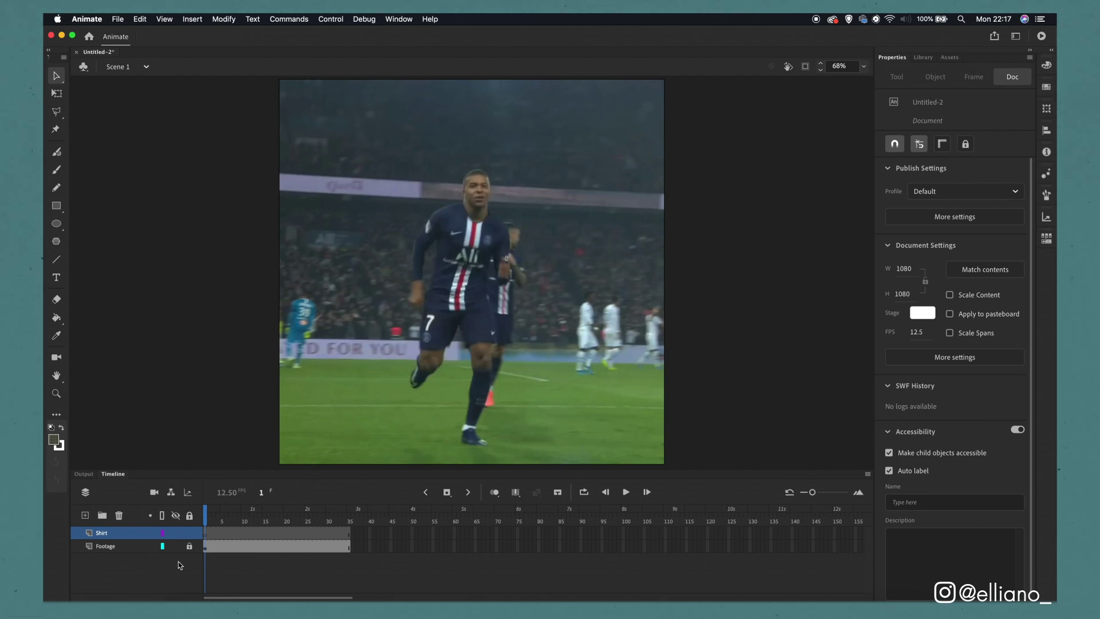
Draw a temporary red marker above the player's head, preview playback, then undo it.
click(126, 536)
right_click(213, 534)
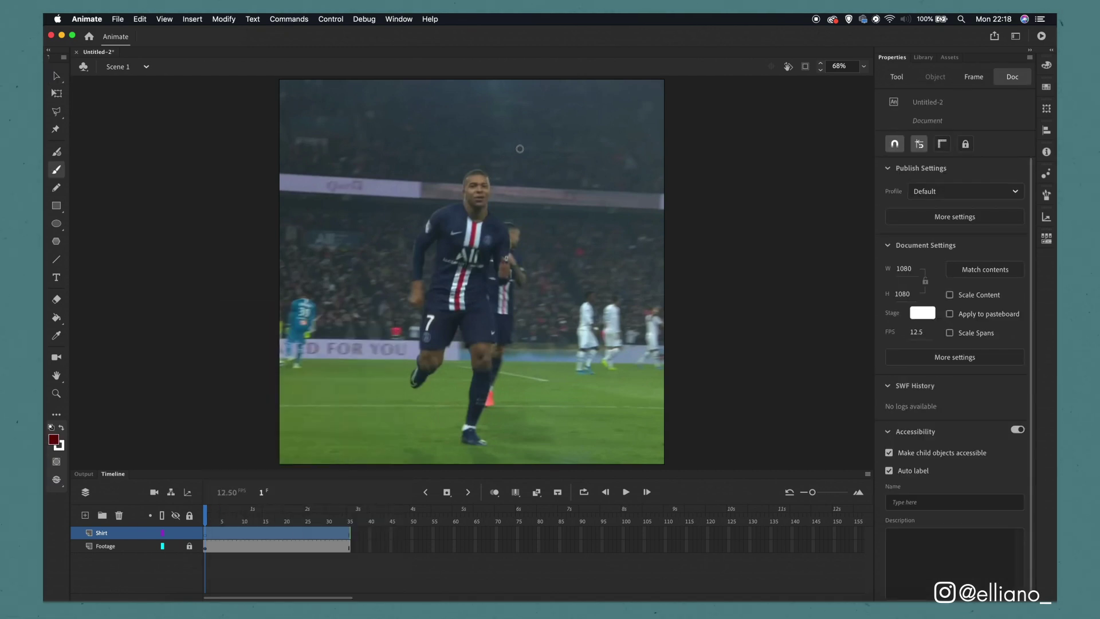
mouse_move(519, 150)
mouse_down()
mouse_move(502, 158)
mouse_move(535, 158)
mouse_up()
key(Return)
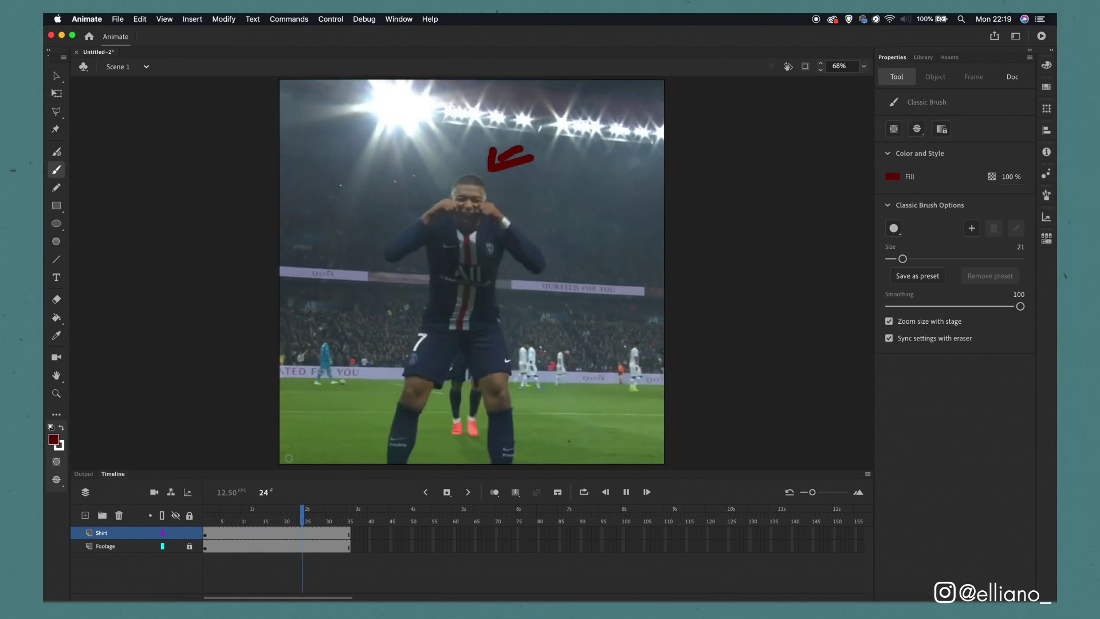
key(shift+comma)
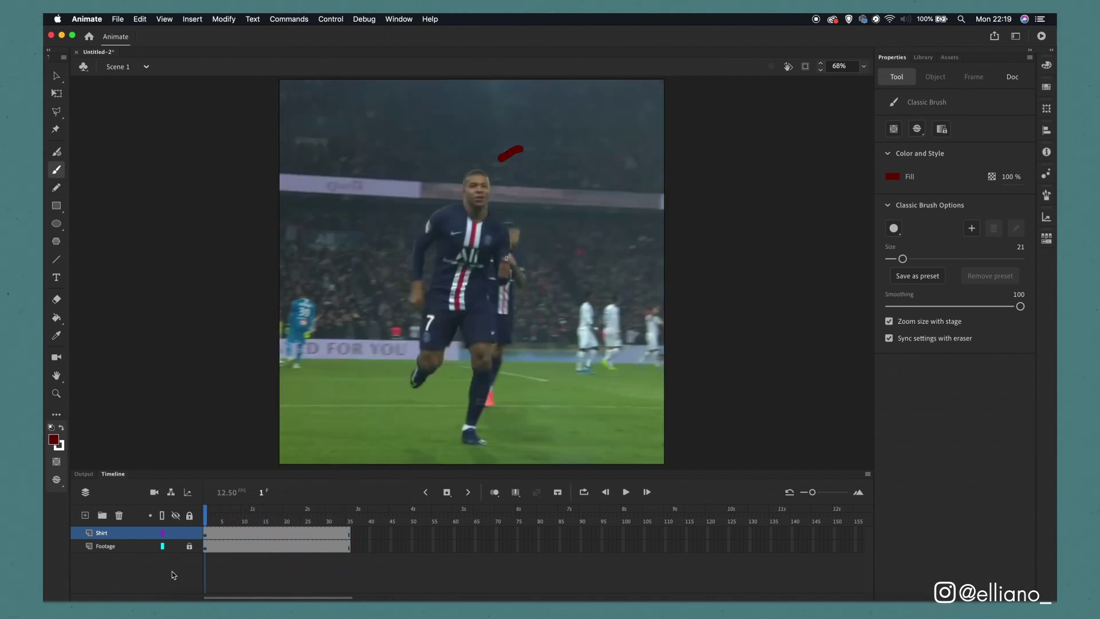
key(super+z)
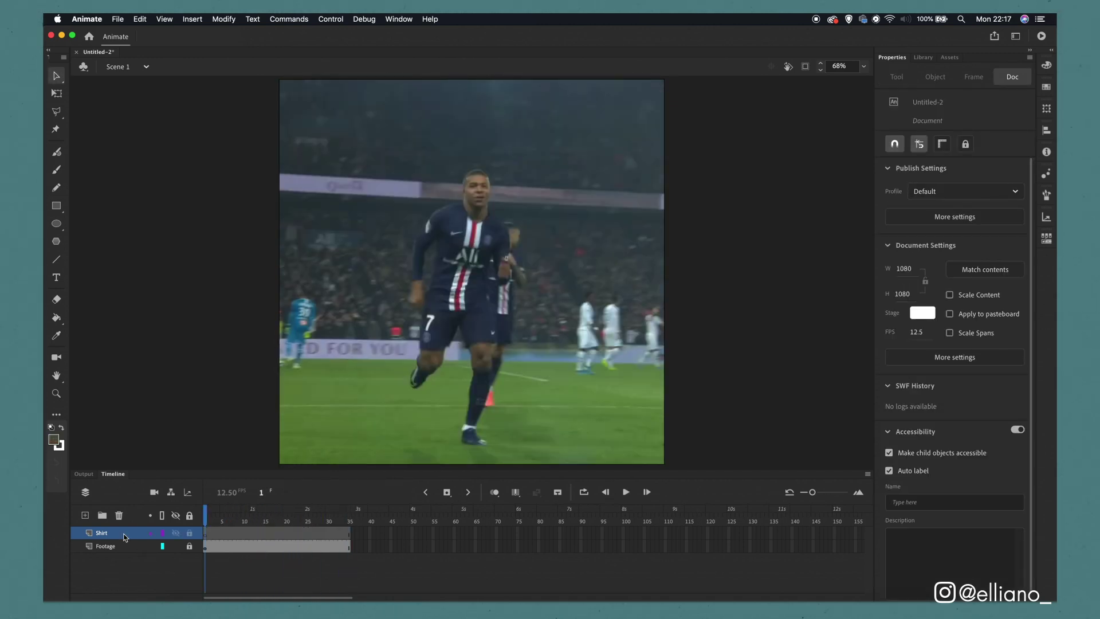
Convert all frames of the Shirt layer to blank keyframes.
click(124, 534)
right_click(214, 532)
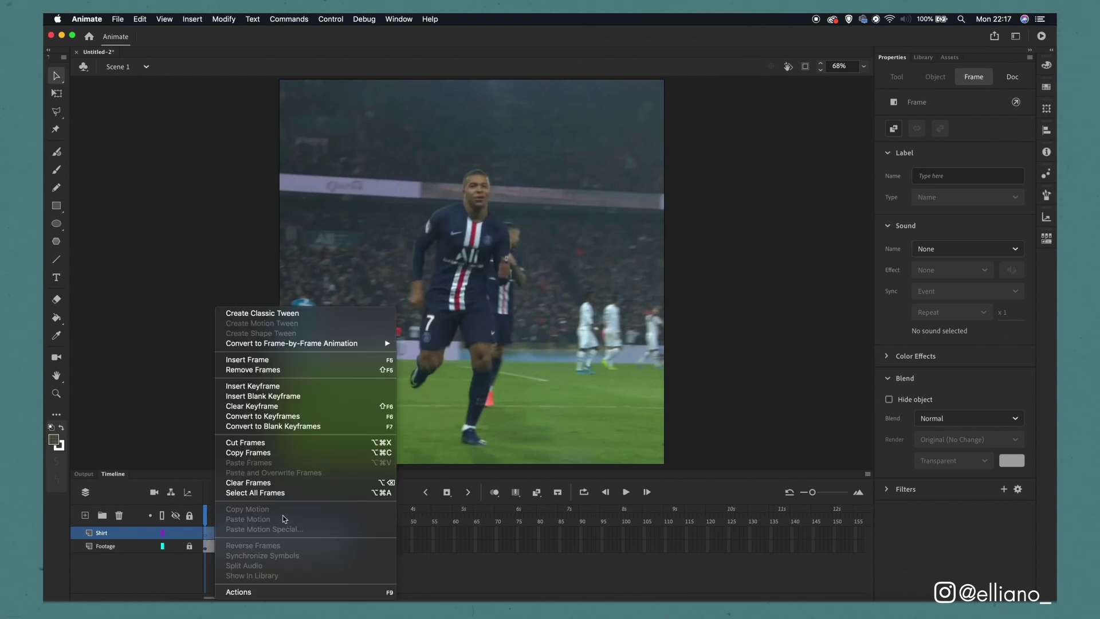
click(295, 426)
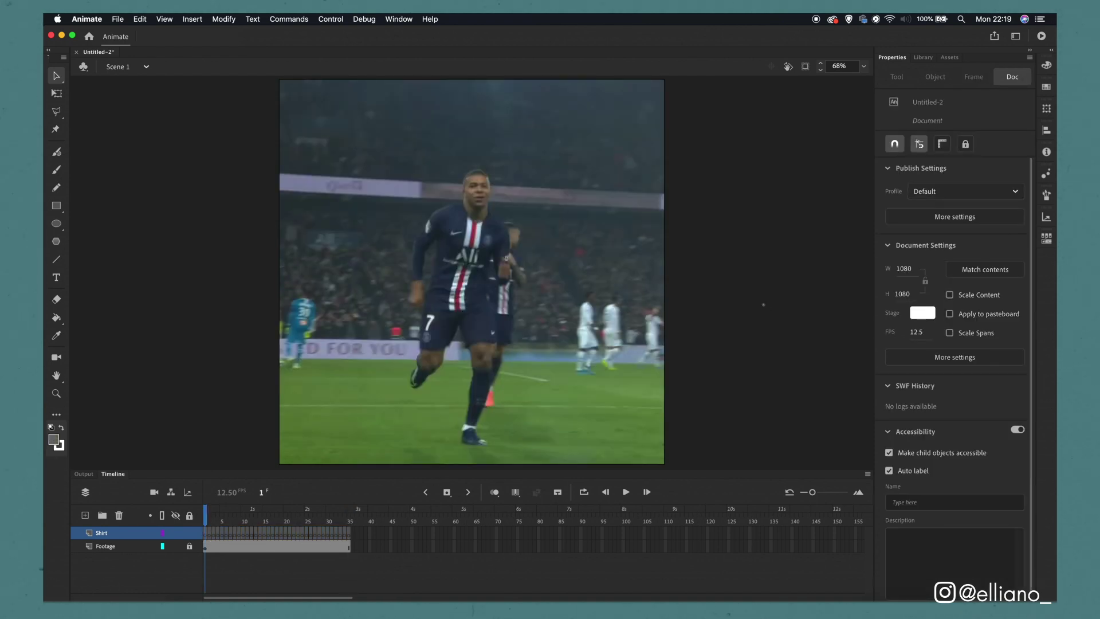
key(b)
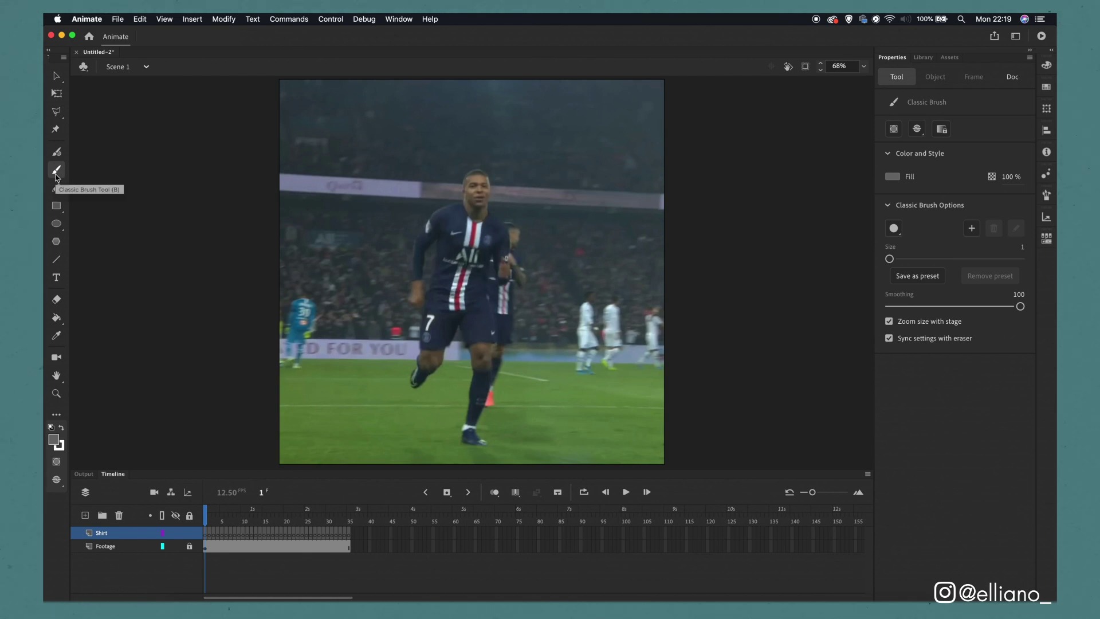
Set the brush fill to the jersey's sampled dark navy and test it with a scribble.
click(892, 177)
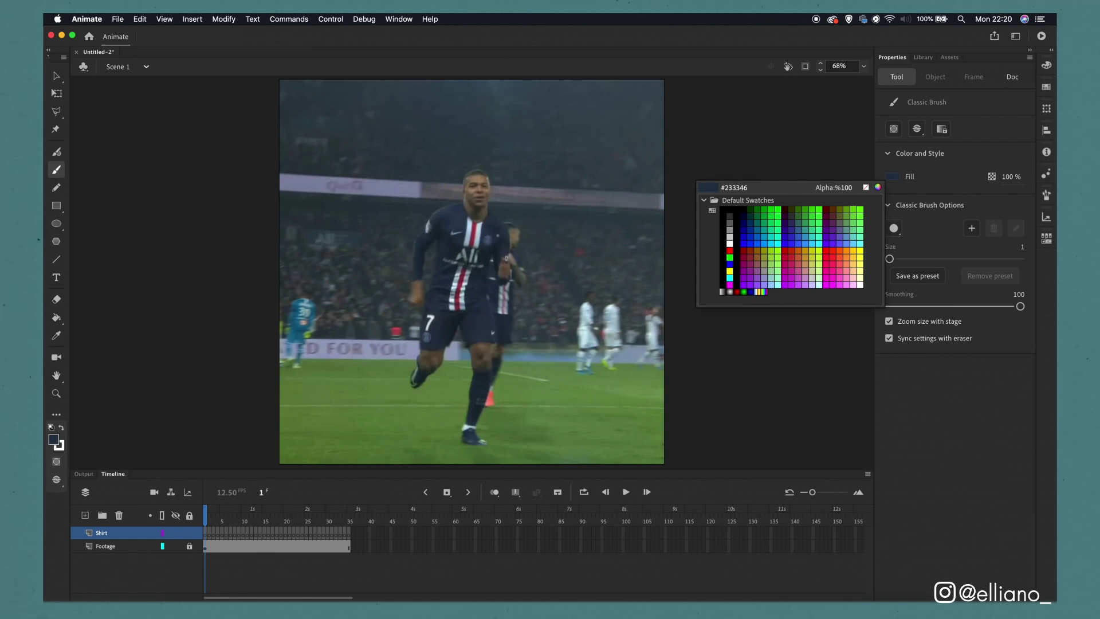
key(Return)
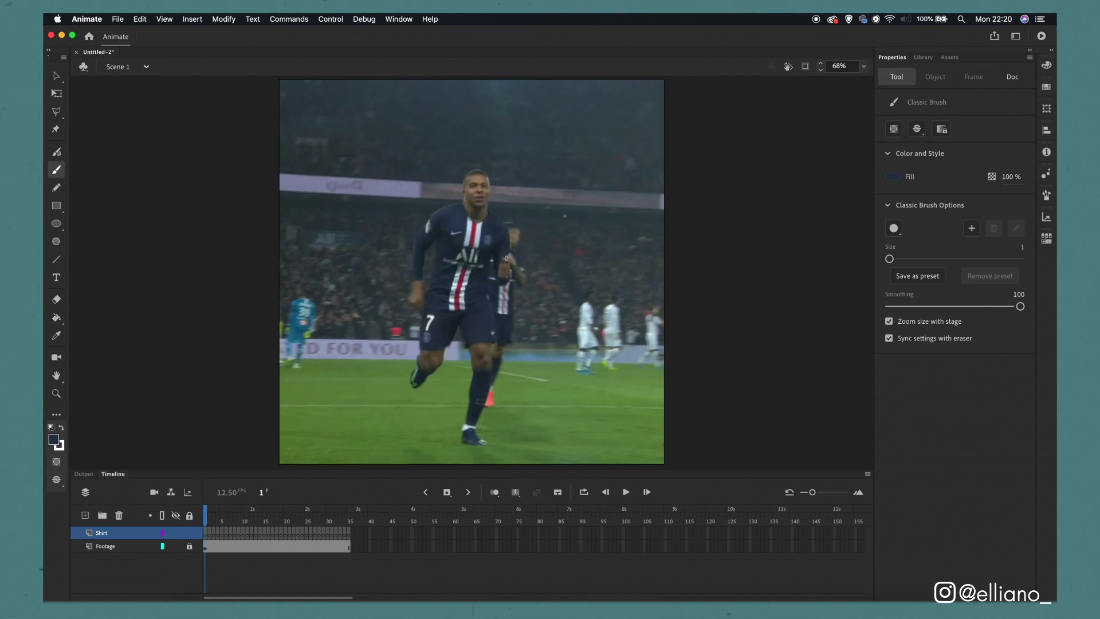
drag(600, 192, 563, 224)
Toggle the Footage layer's visibility to compare the test stroke against the footage.
click(175, 546)
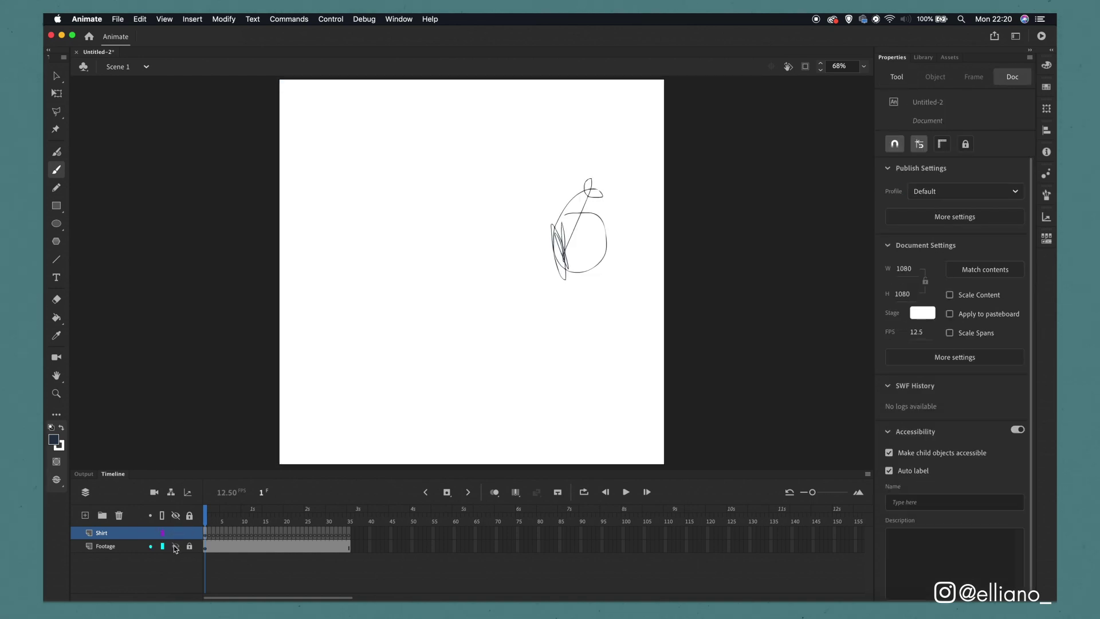
click(173, 545)
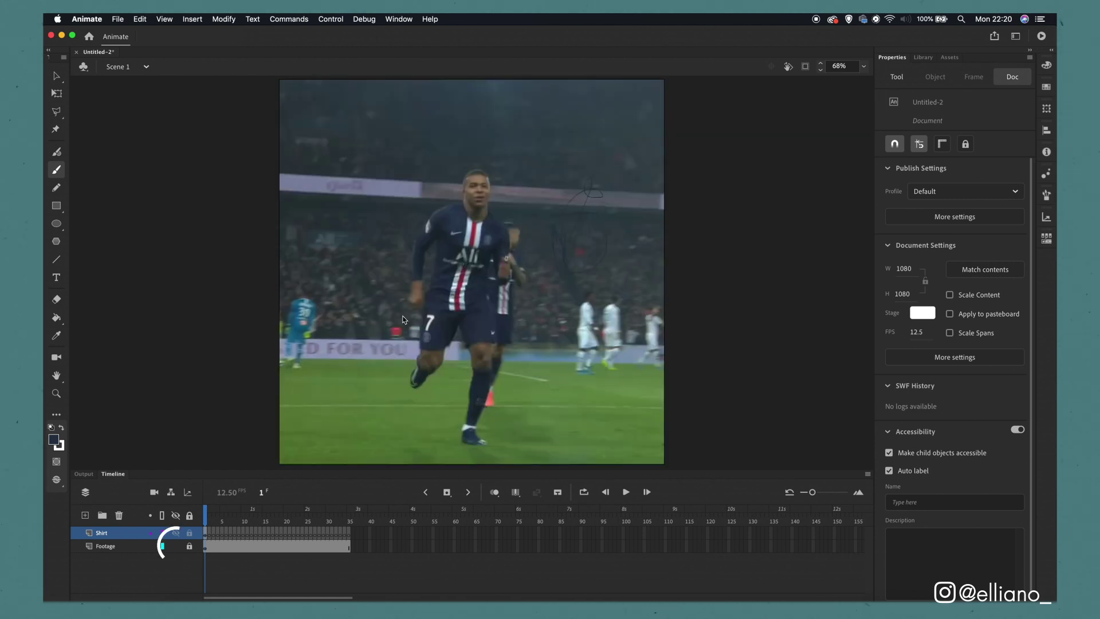
click(175, 546)
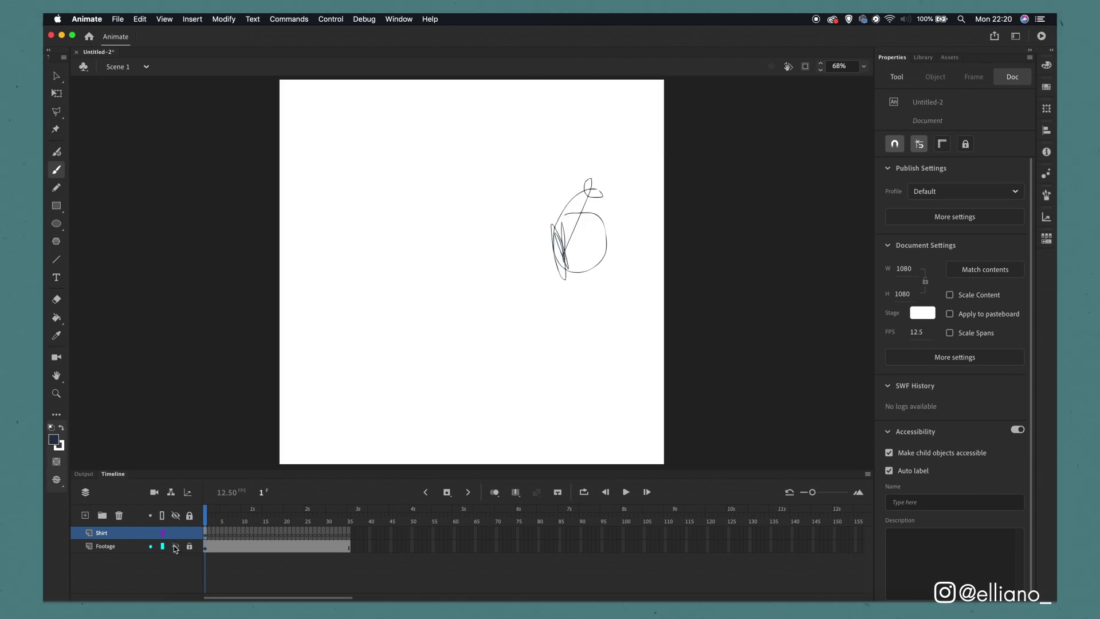
click(176, 546)
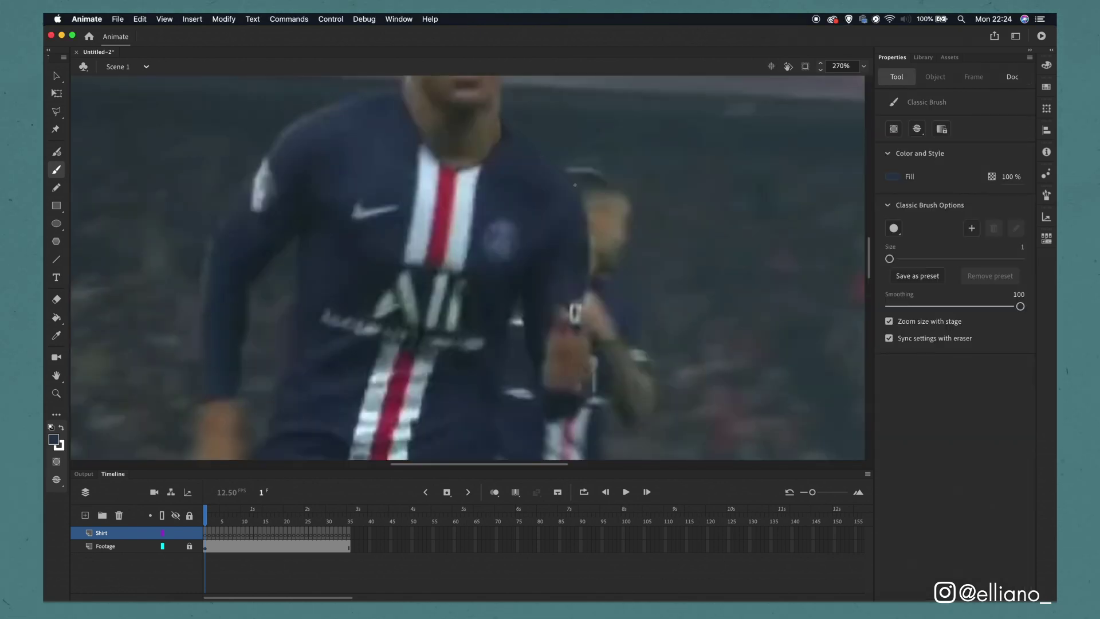
Trace the shirt's arm, shoulder and V-neck collar edges in thin navy, then hide the footage.
drag(578, 303, 580, 329)
scroll(467, 268, down, 5)
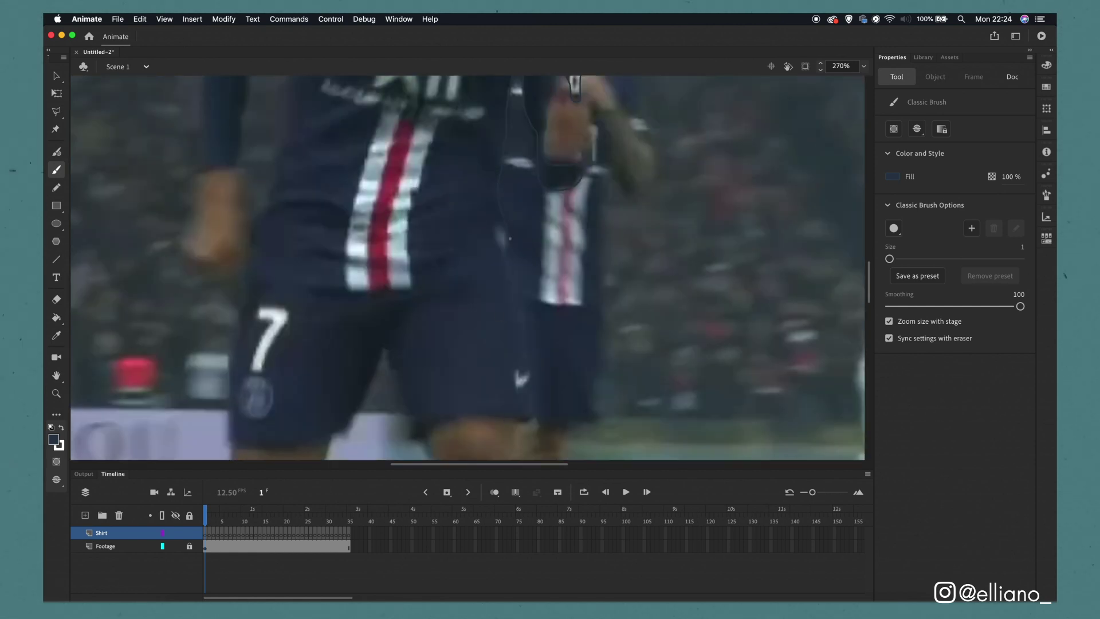
scroll(254, 220, up, 5)
drag(244, 300, 244, 337)
drag(332, 109, 347, 100)
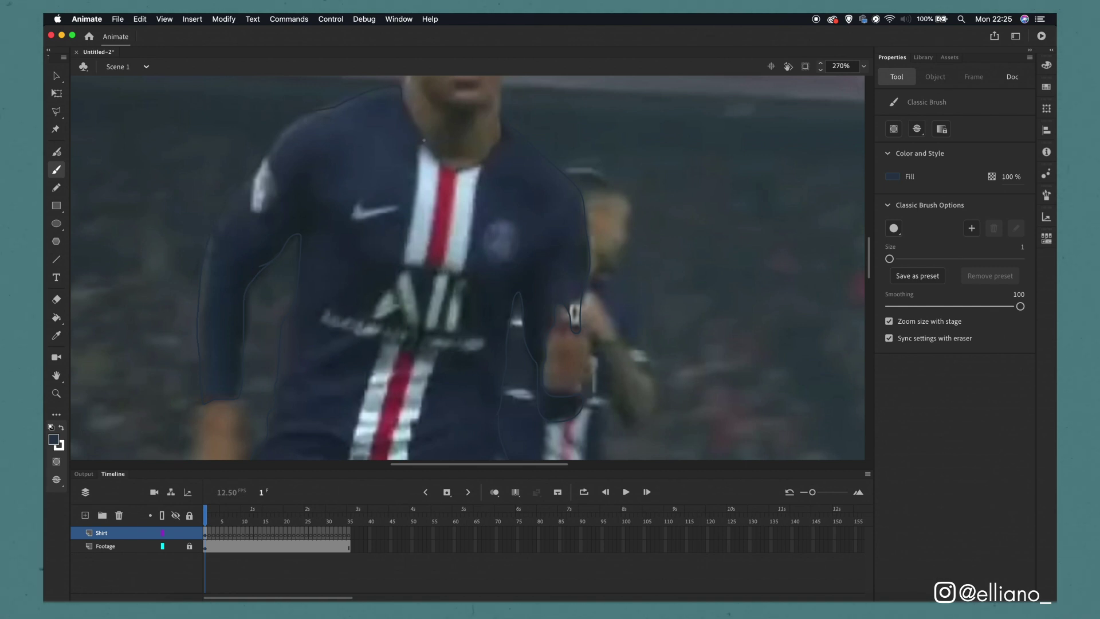
mouse_move(423, 140)
mouse_down()
mouse_move(455, 170)
mouse_move(492, 146)
mouse_up()
click(176, 546)
key(super+2)
key(k)
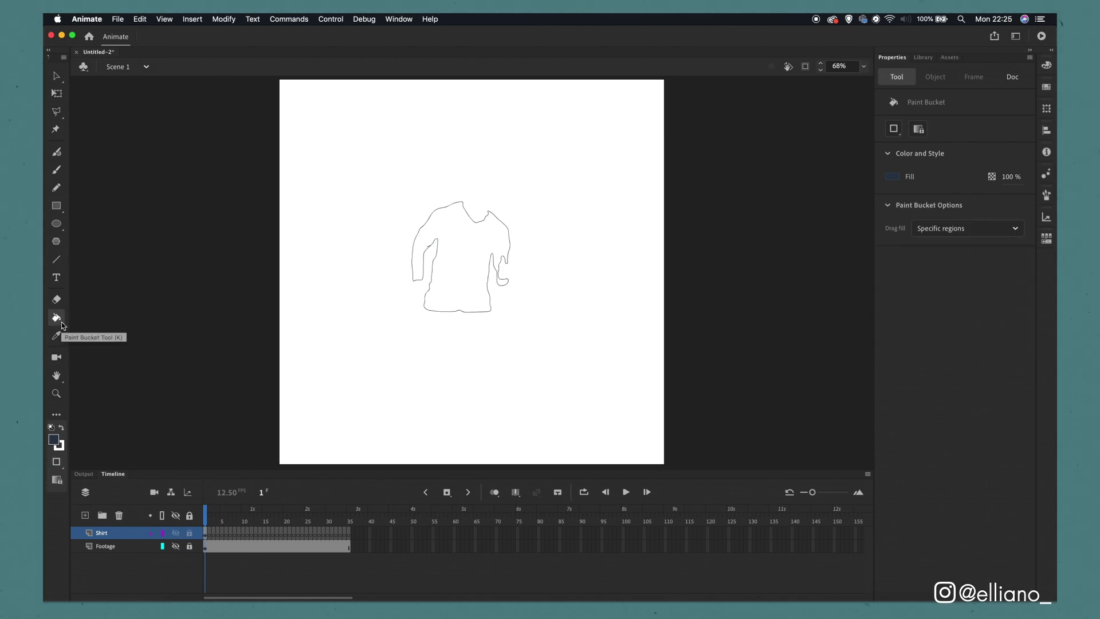
Try Paint Bucket gap-closing settings on a small test loop, then delete the loop.
click(896, 135)
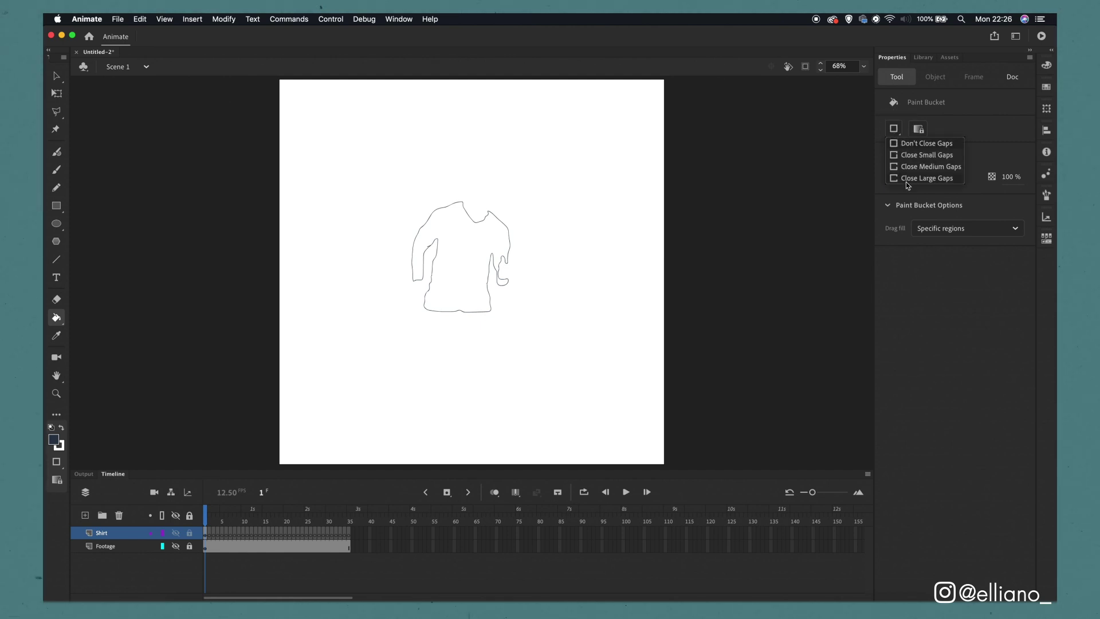
mouse_move(584, 212)
mouse_down()
mouse_move(598, 166)
mouse_move(621, 190)
mouse_move(589, 212)
mouse_up()
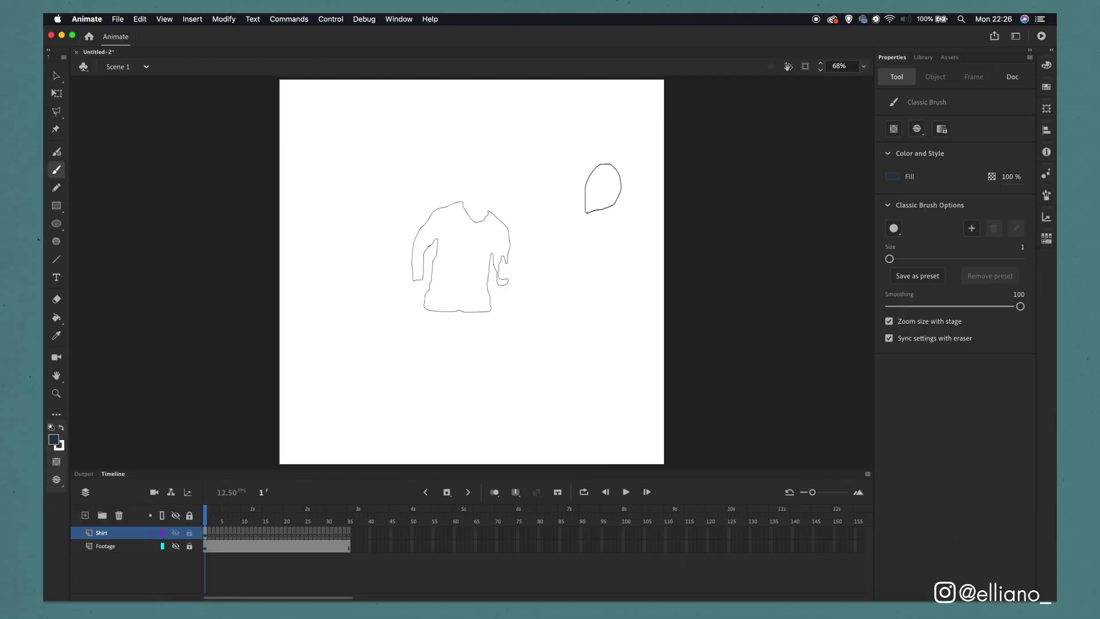
key(k)
click(618, 188)
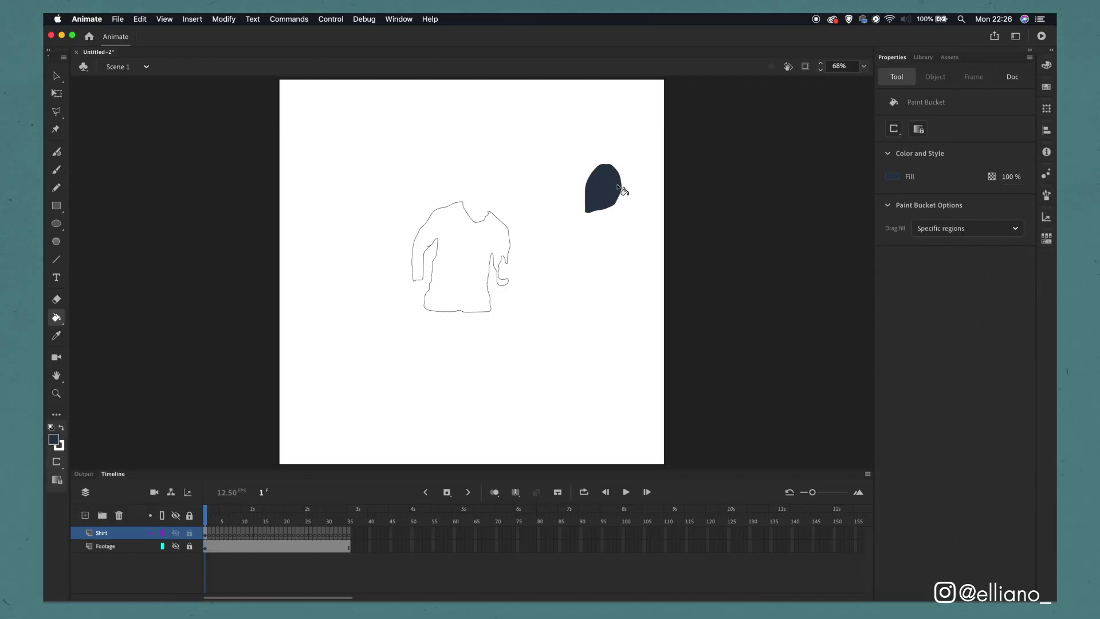
key(super+z)
click(893, 128)
click(904, 143)
key(v)
click(605, 206)
key(Delete)
key(b)
With Gap Size set to Close Large Gaps, fill the shirt outline and right cuff navy.
key(k)
click(894, 131)
click(916, 179)
click(458, 261)
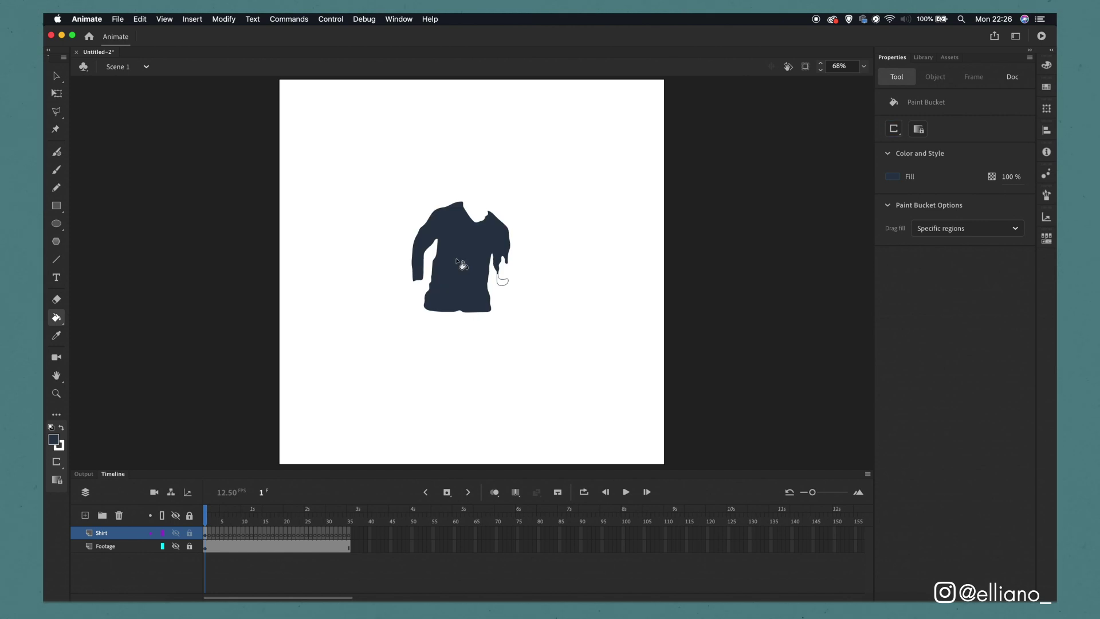
click(503, 285)
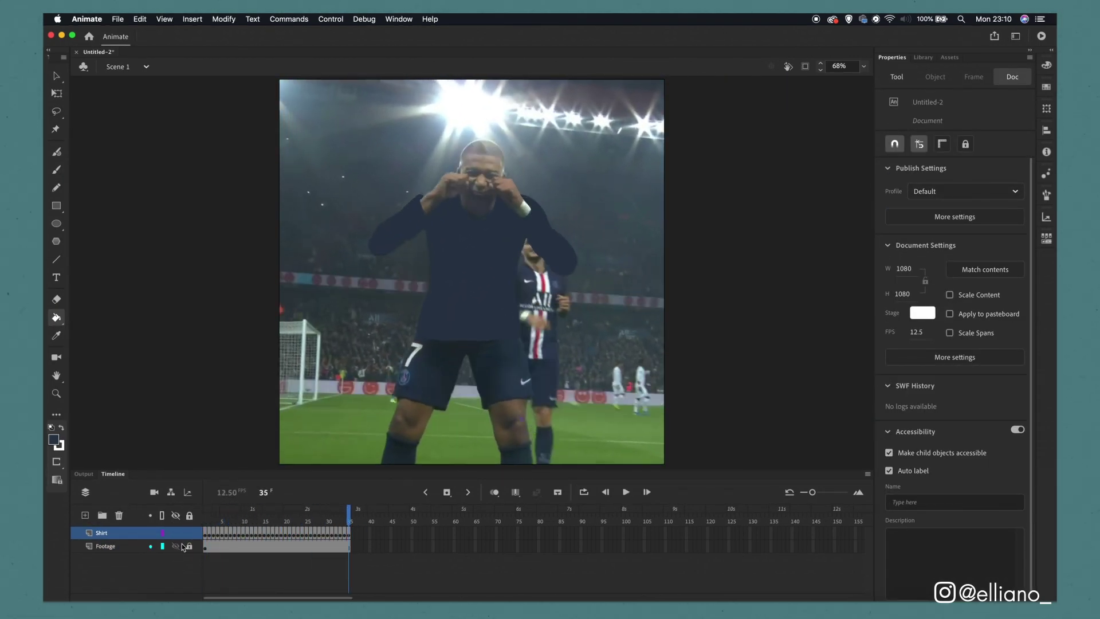
Hide the footage, enable Loop, and play the navy shirt animation across all 35 frames.
click(176, 547)
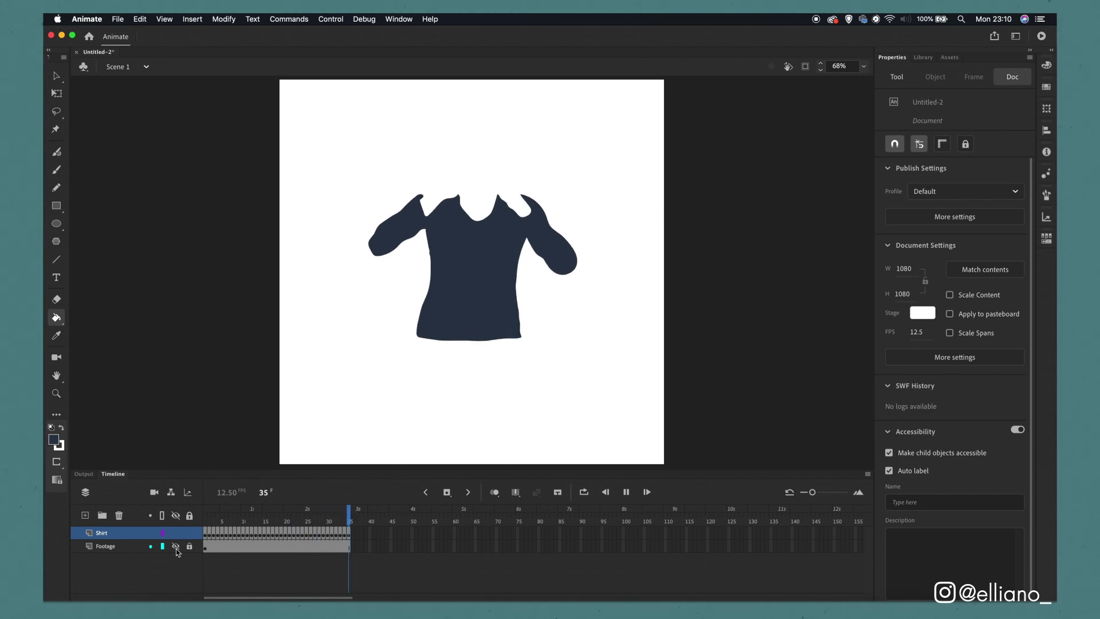
click(584, 491)
key(Return)
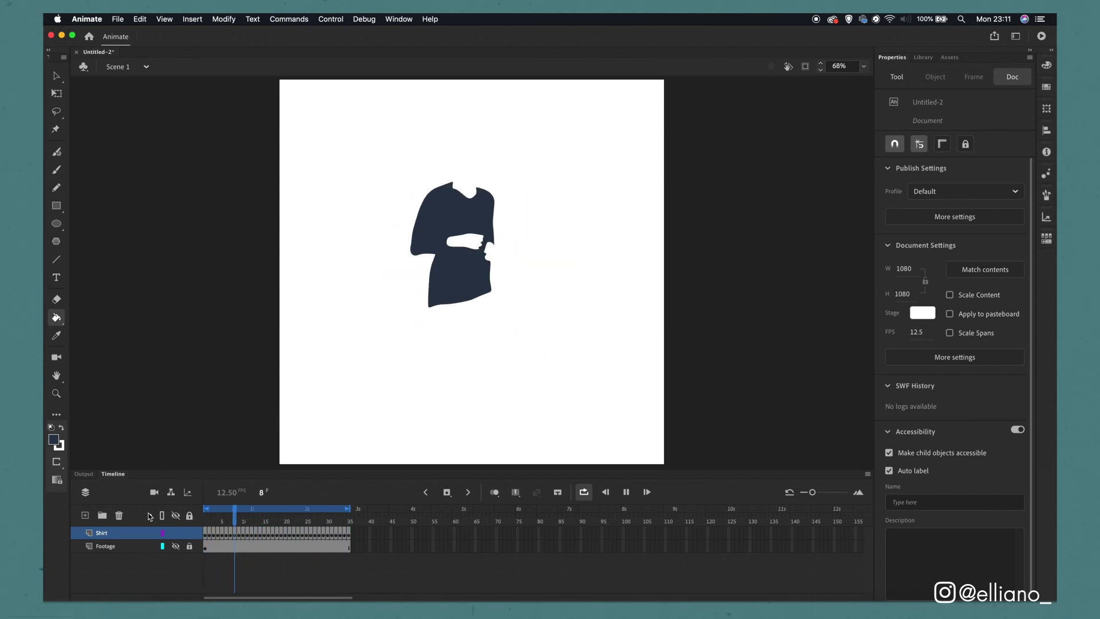
key(Return)
key(Return)
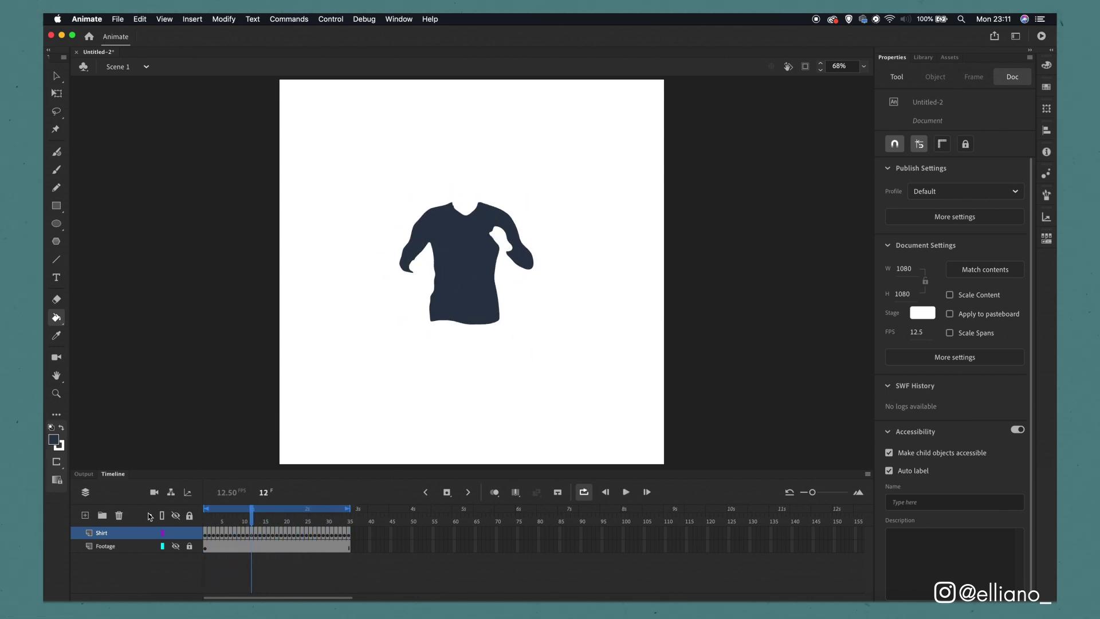
key(Return)
click(508, 246)
key(Return)
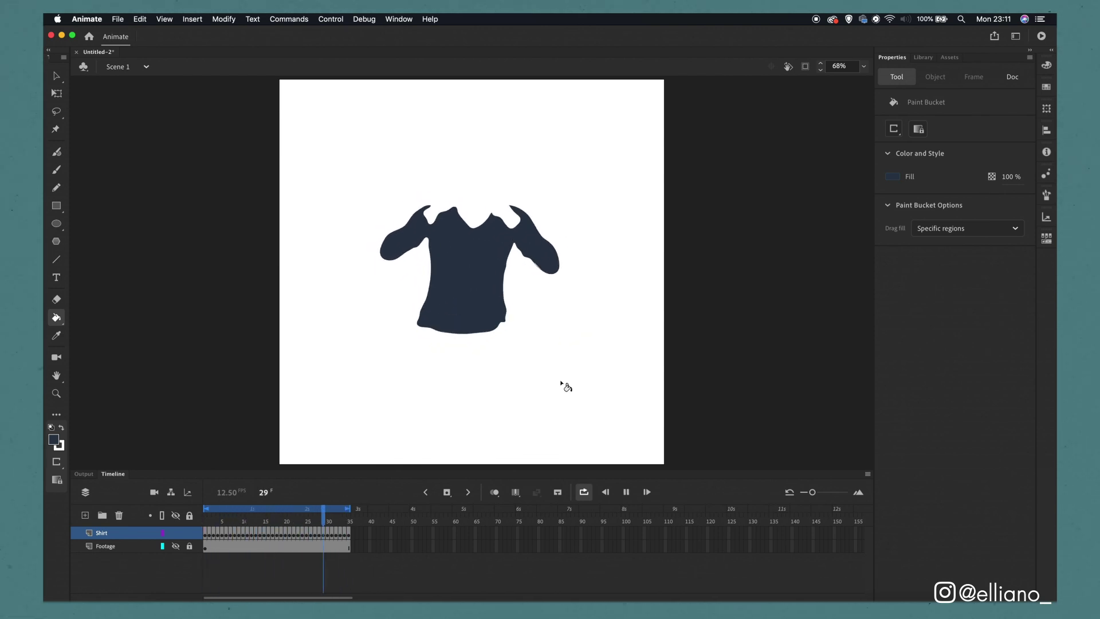
Erase frame 30's excess shirt fill along the hem, then hide the footage and fit the stage.
key(Return)
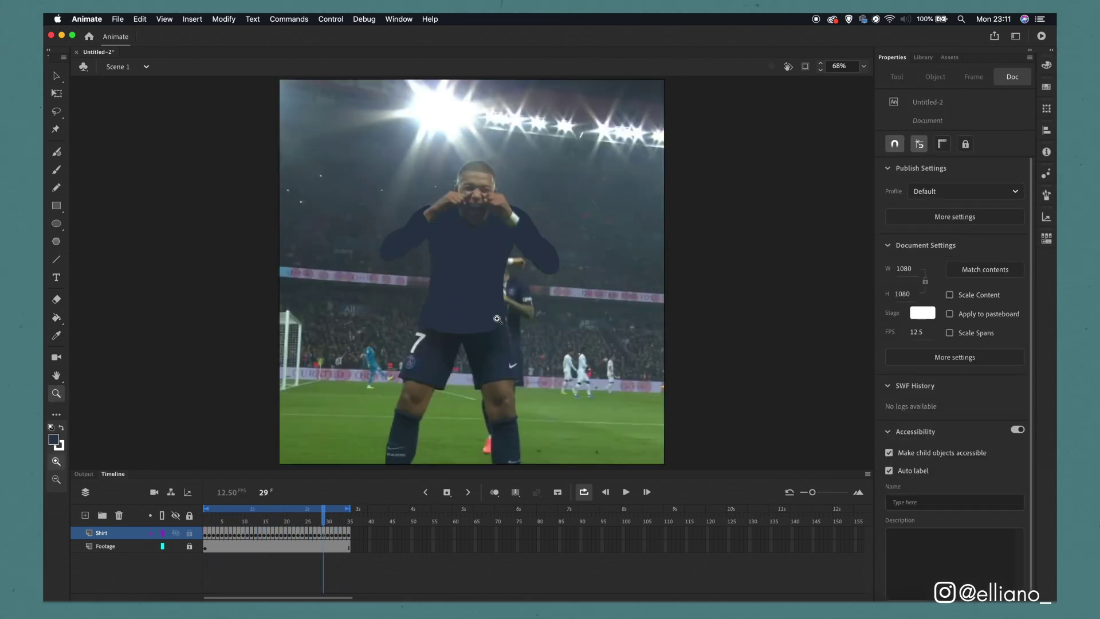
key(super+equal)
key(b)
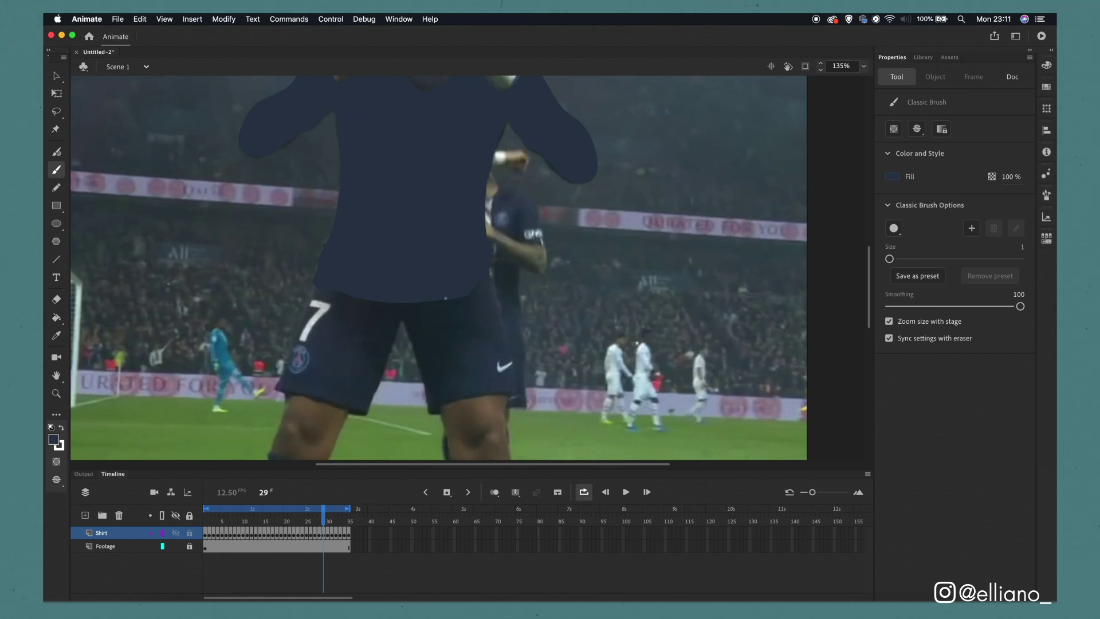
key(k)
key(period)
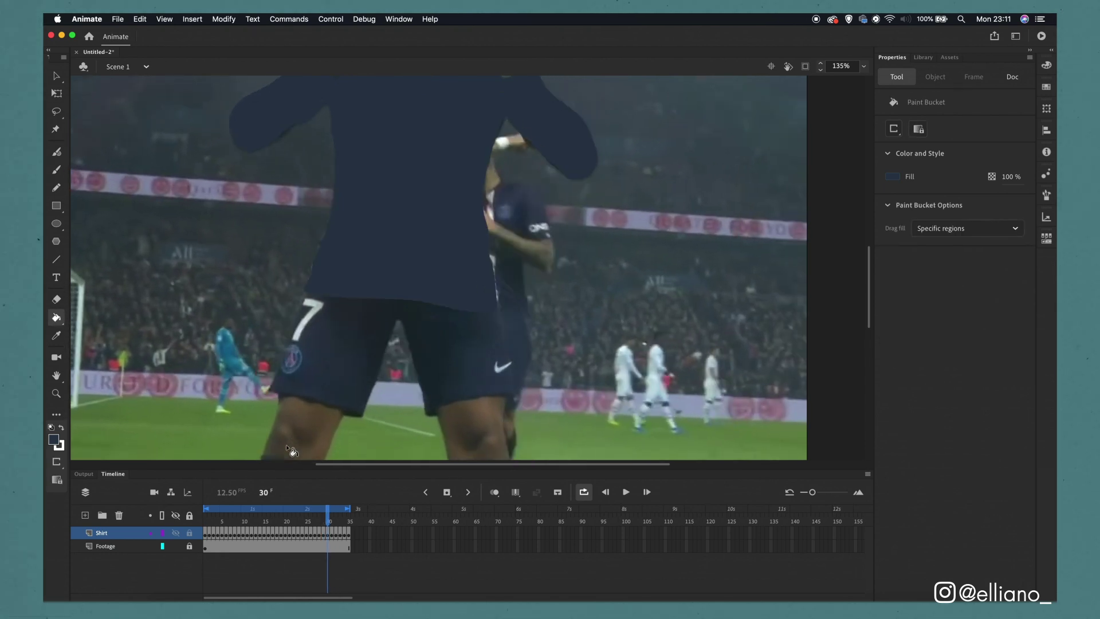
key(e)
drag(499, 297, 383, 308)
key(v)
key(comma)
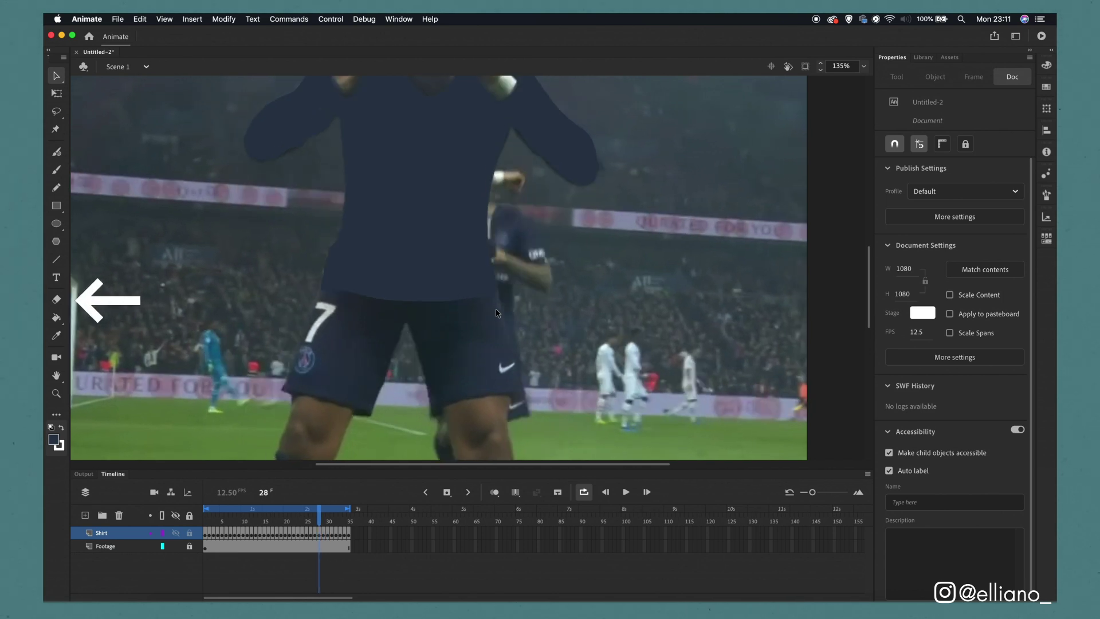
click(177, 546)
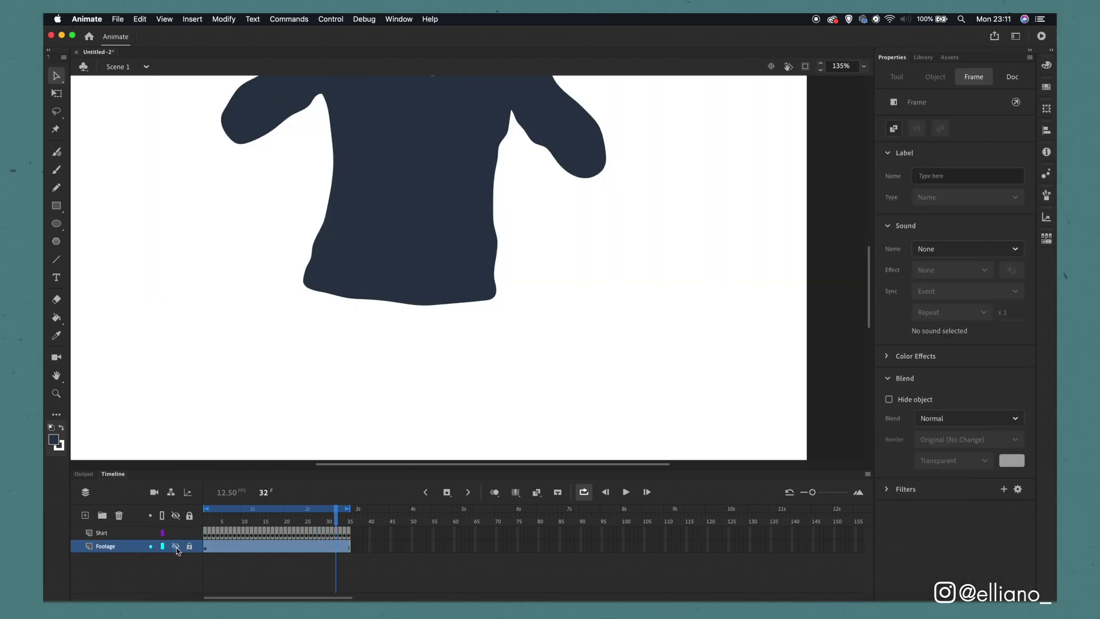
click(876, 81)
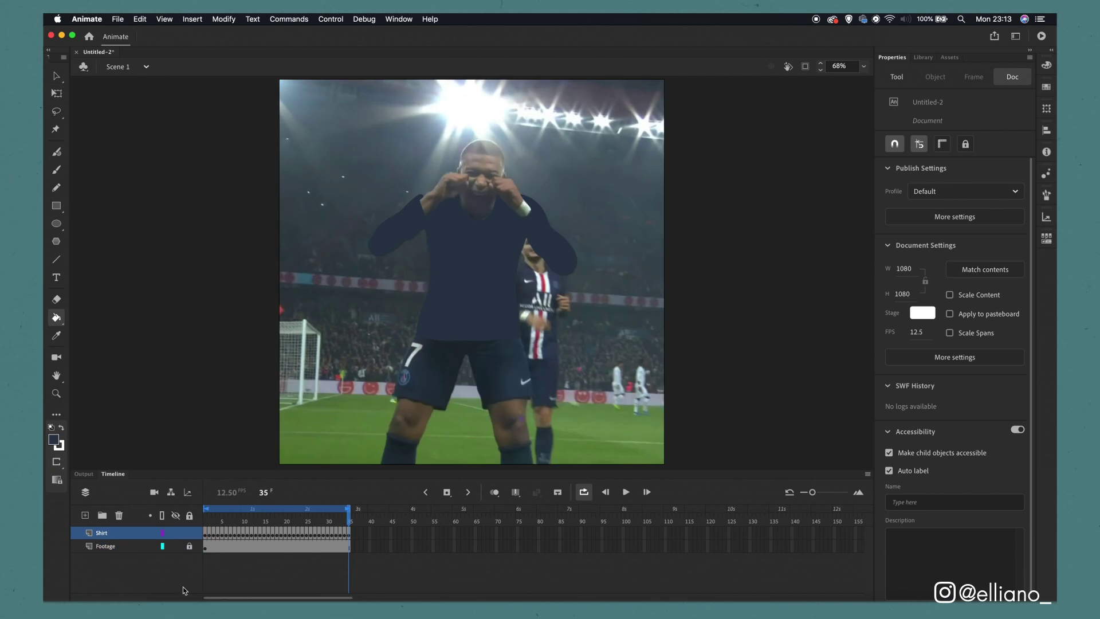
Add a new layer beneath Shirt and convert all its frames to blank keyframes.
click(100, 533)
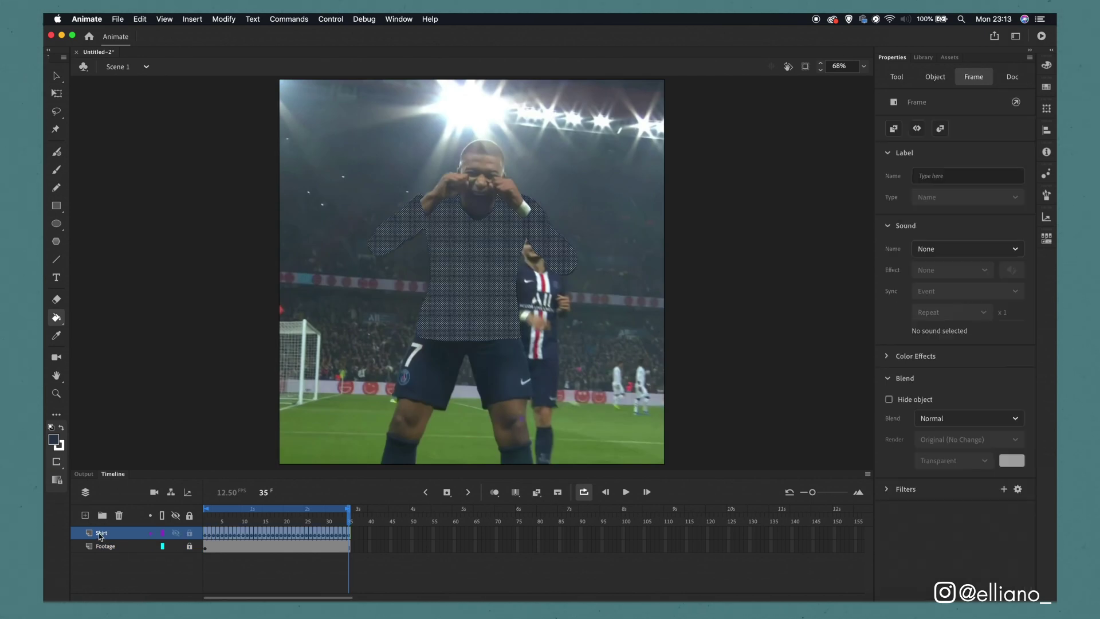
click(105, 559)
click(85, 515)
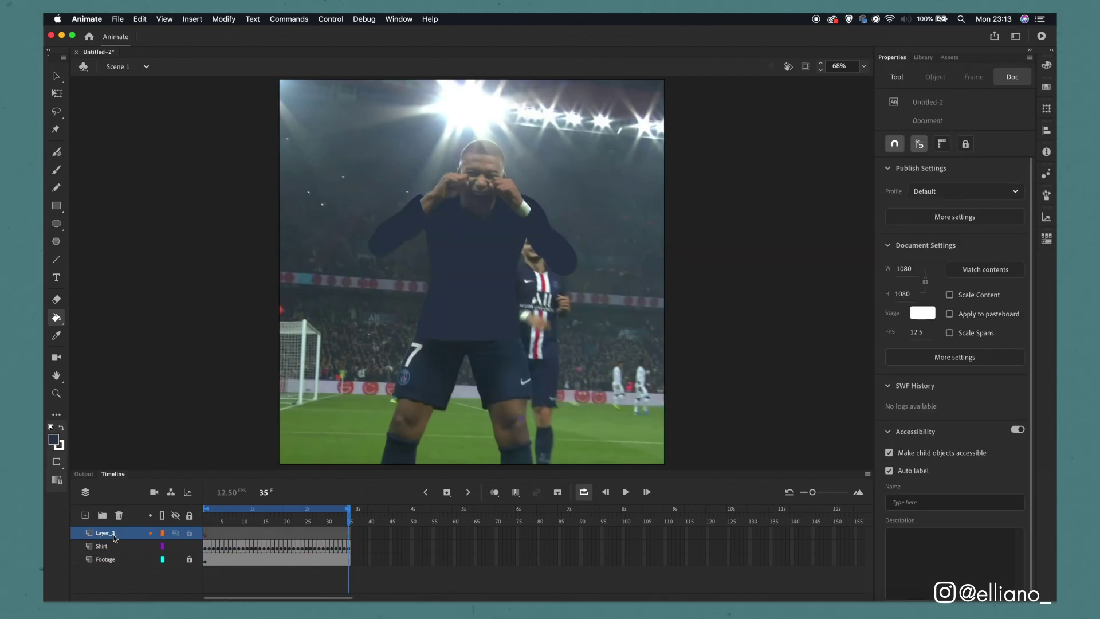
drag(114, 537, 115, 554)
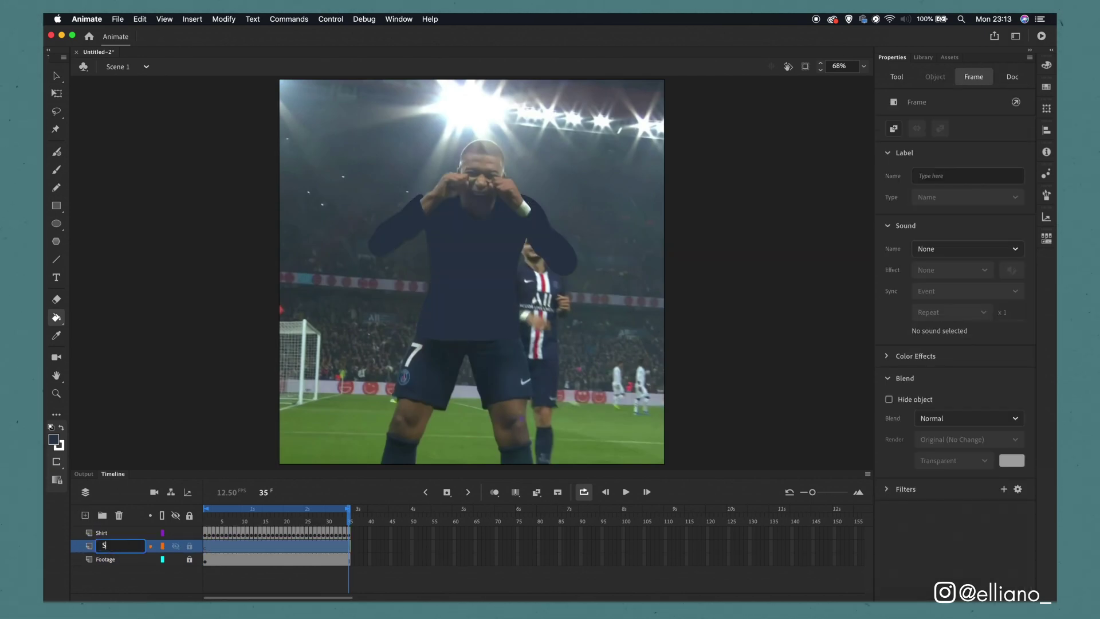
right_click(258, 551)
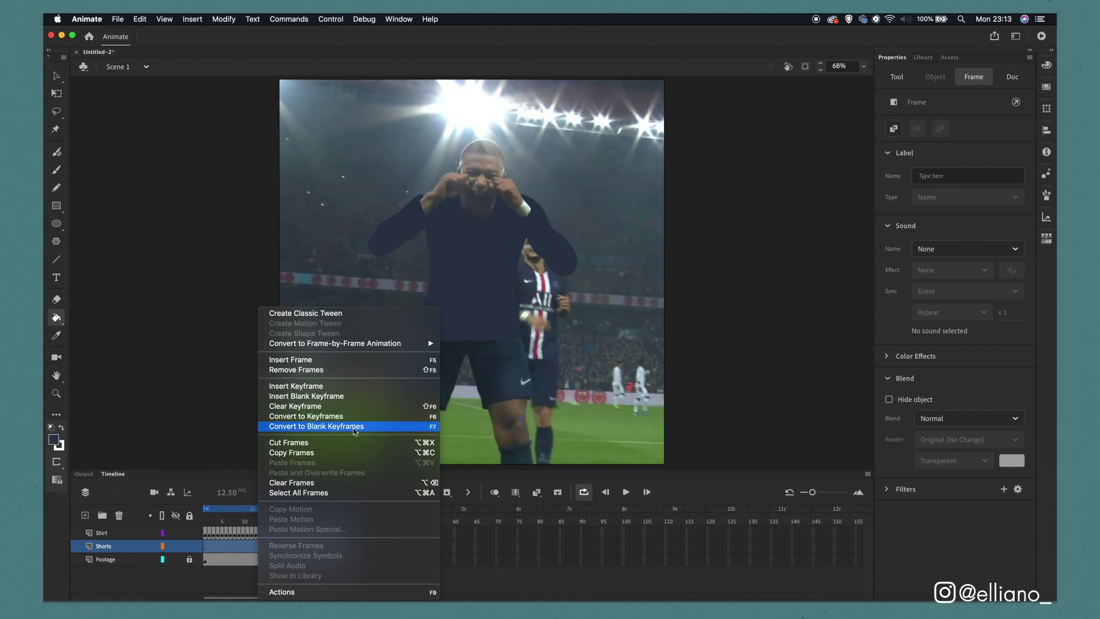
click(355, 428)
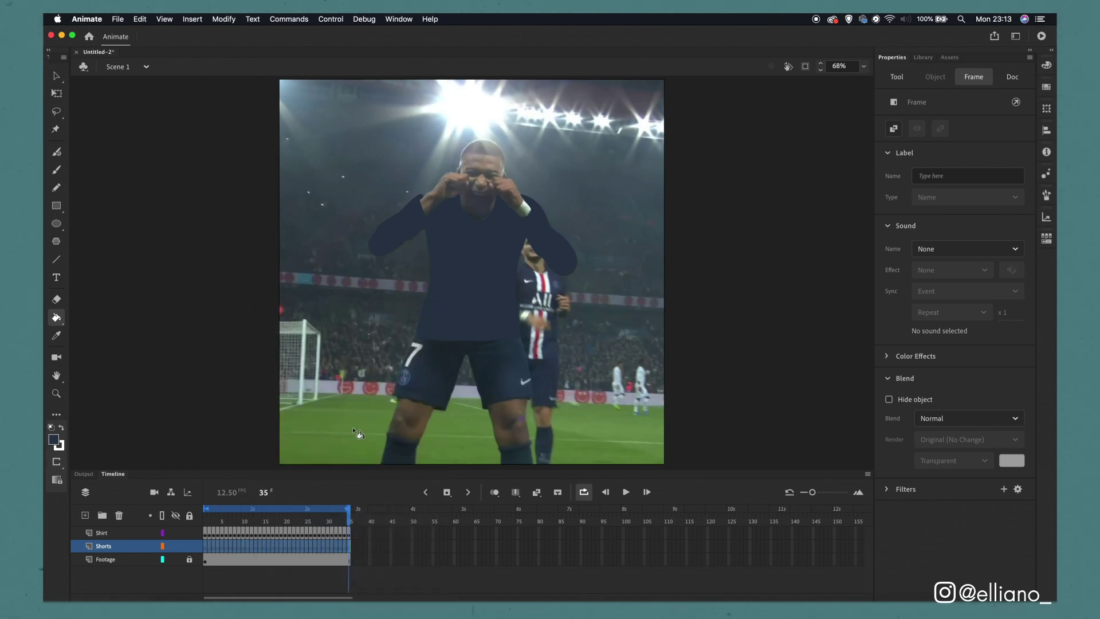
Set the brush fill to navy #293849, then trace and fill the player's shorts.
key(b)
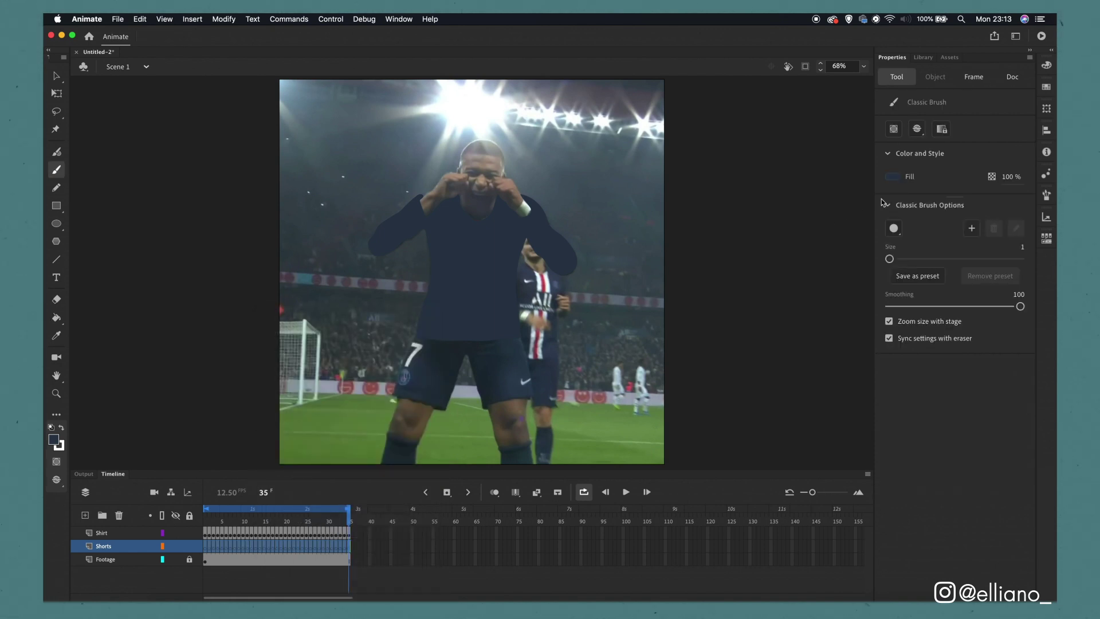
click(892, 176)
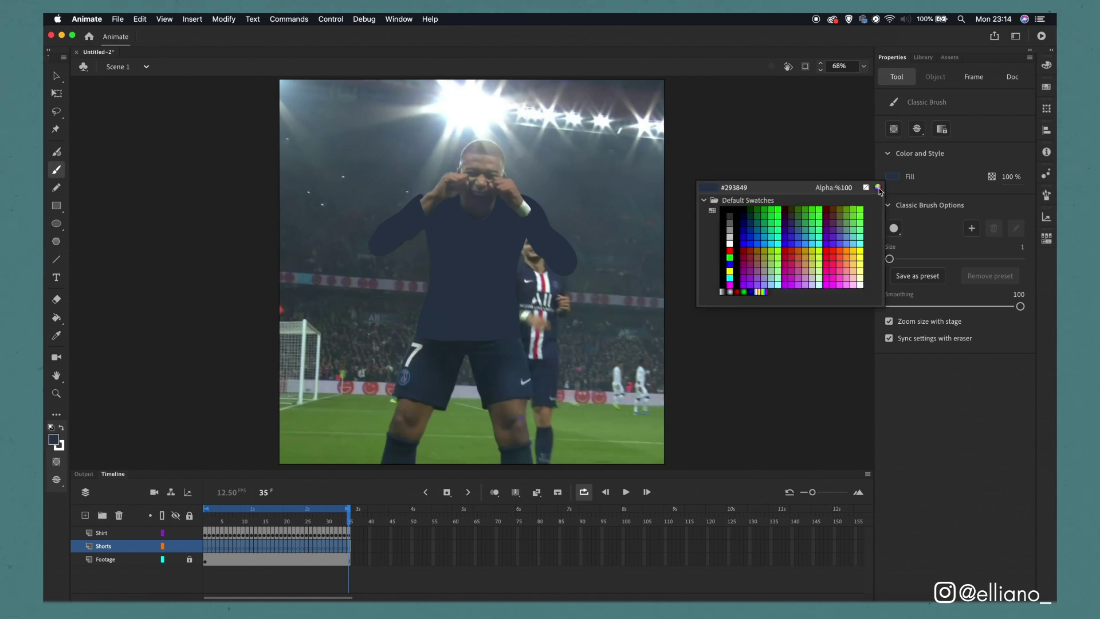
click(878, 188)
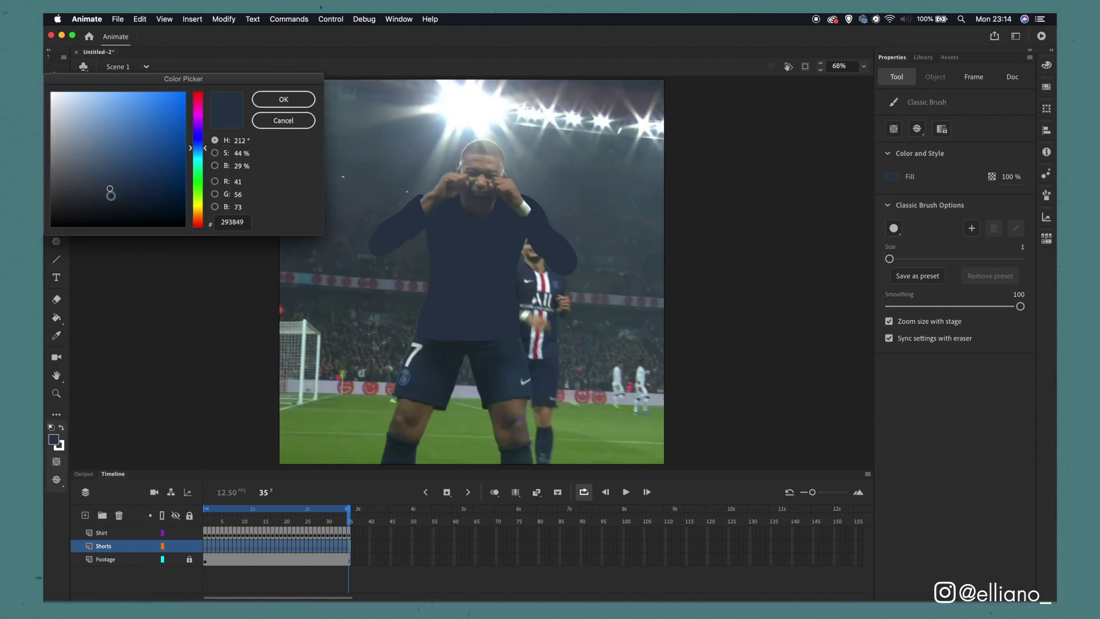
click(269, 100)
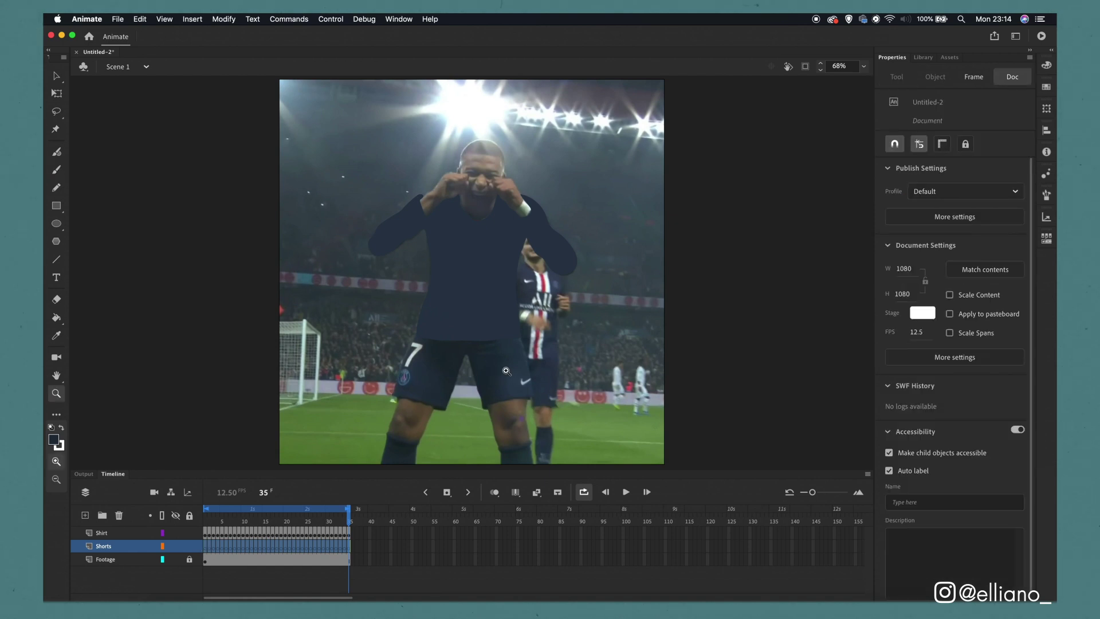
click(483, 367)
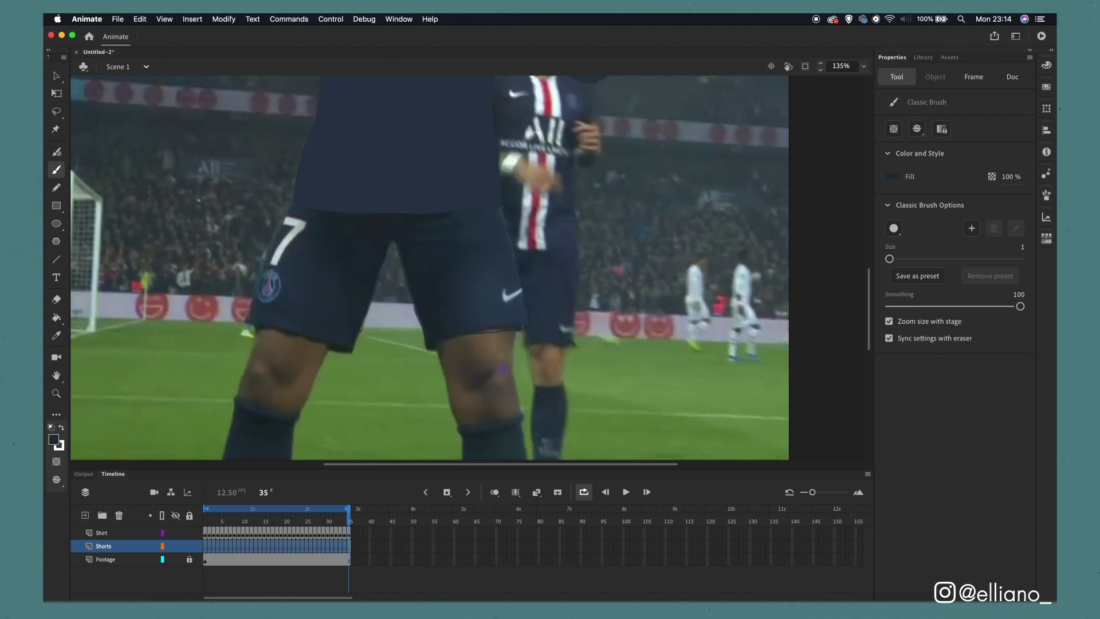
key(k)
click(319, 245)
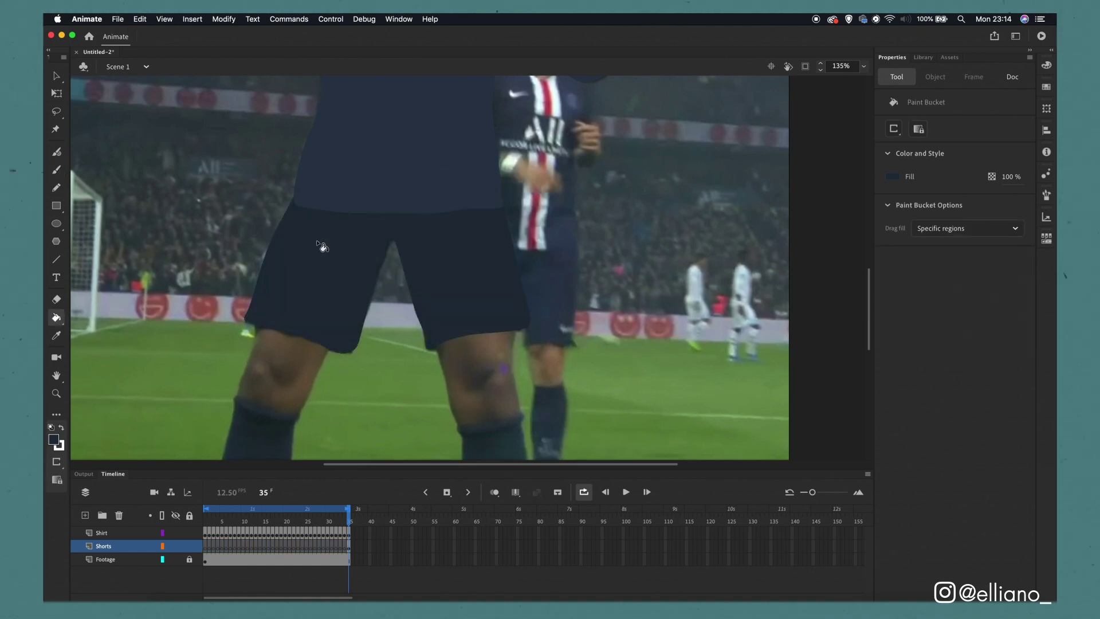
key(super+minus)
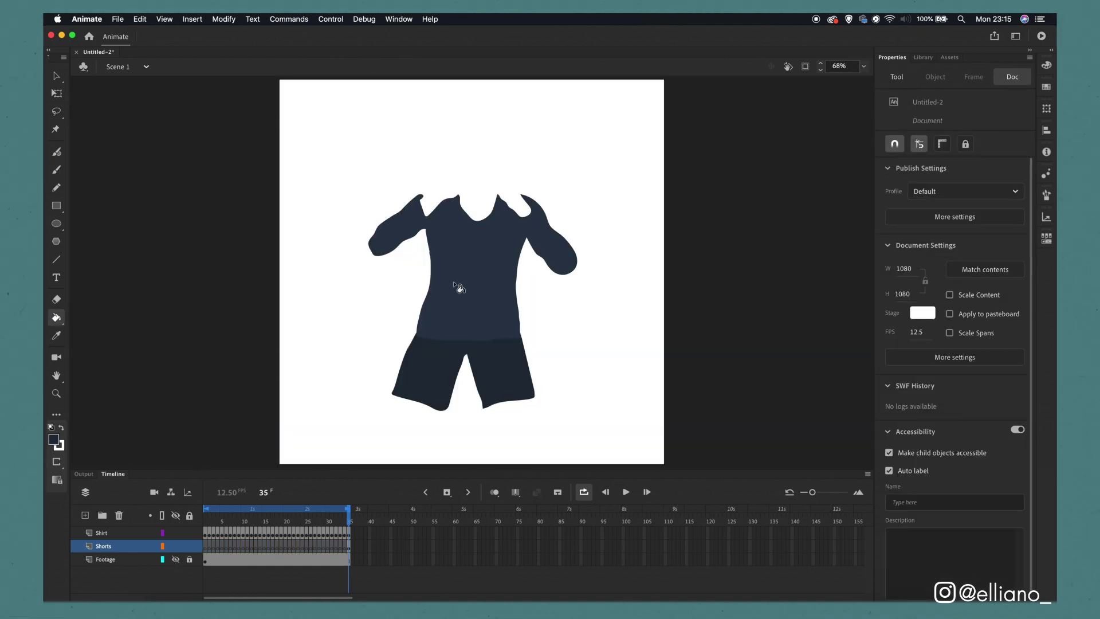
click(519, 396)
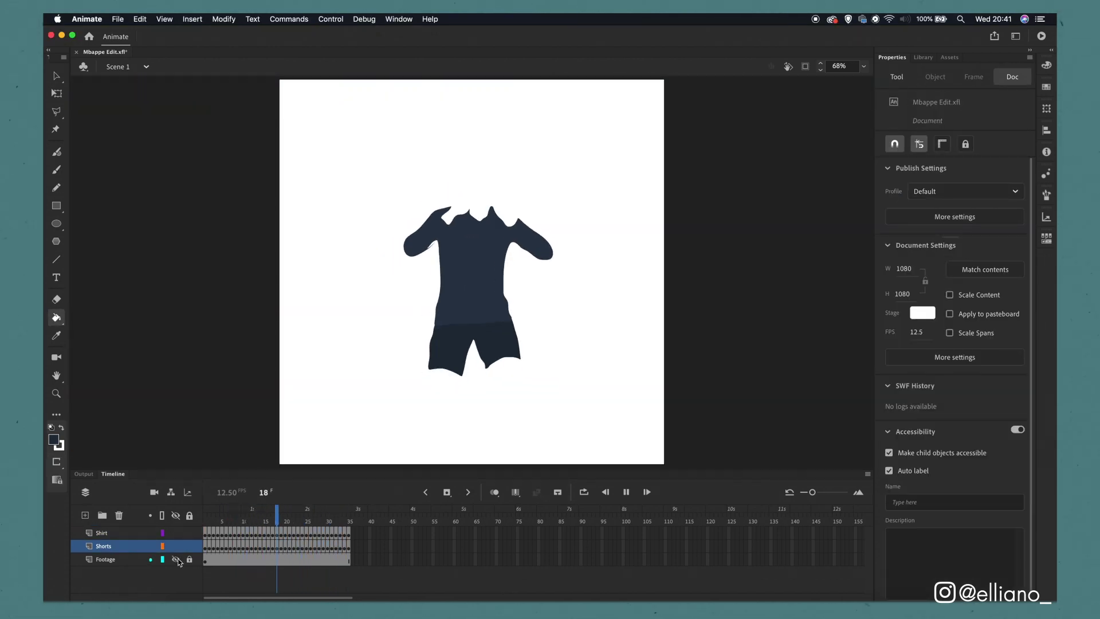
Add a layer named 'Socks' above Footage and keep the brush fill navy.
click(116, 566)
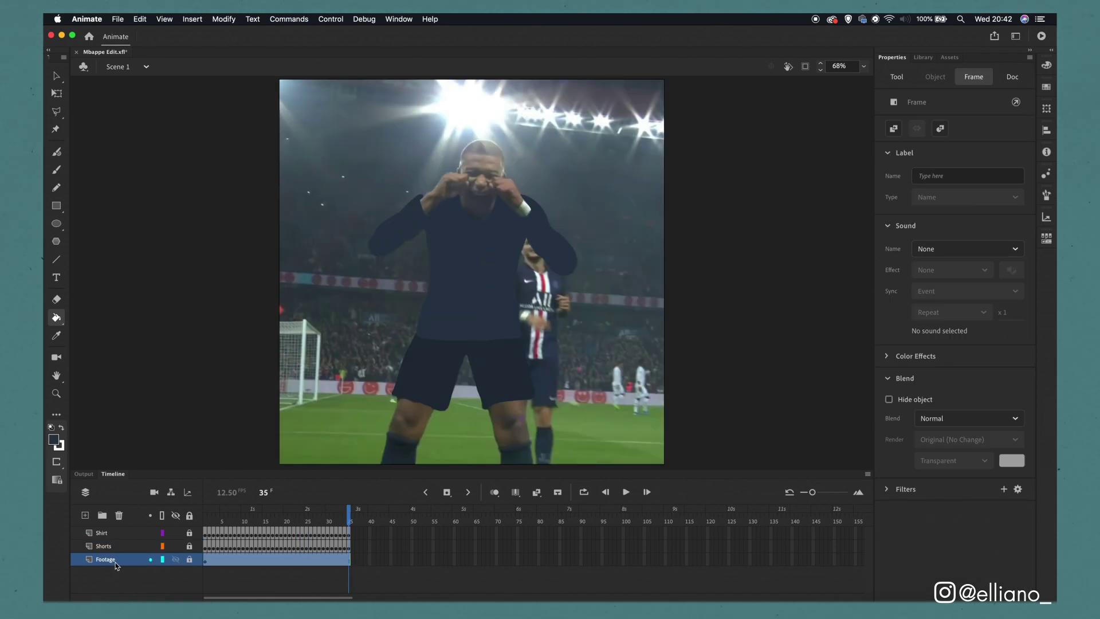
click(85, 515)
double_click(109, 558)
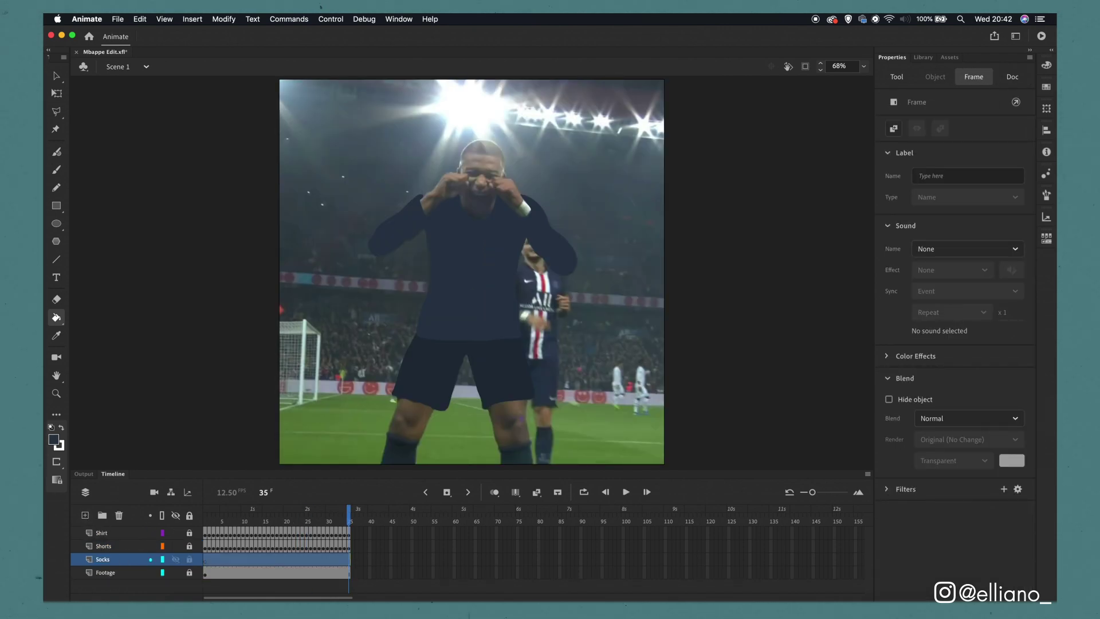
key(b)
click(894, 177)
click(497, 258)
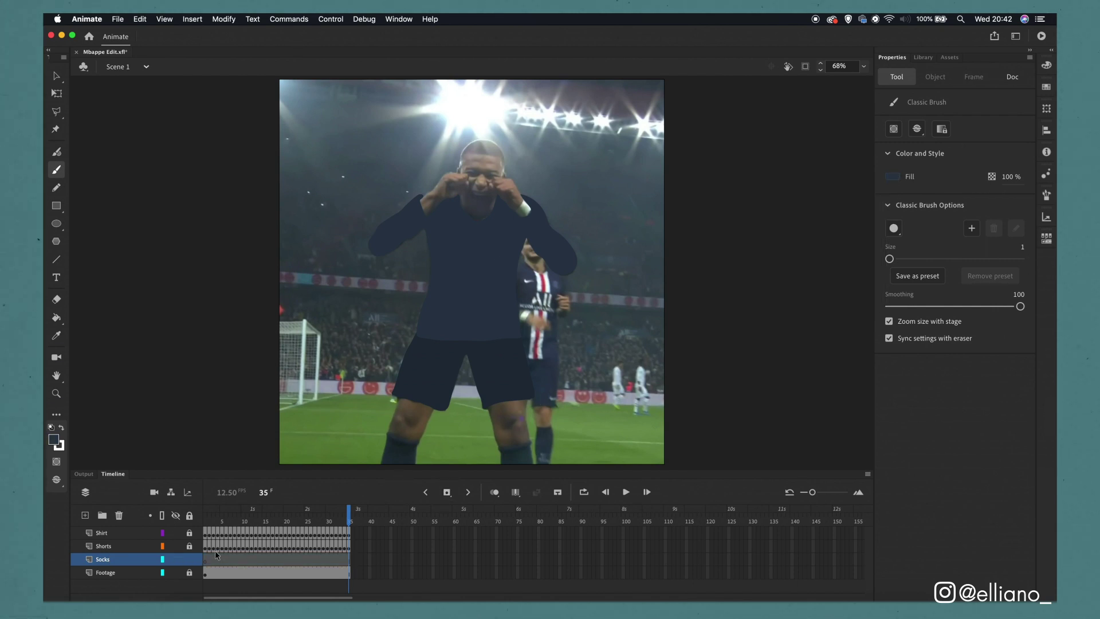
Convert all frames of the Socks layer to blank keyframes.
click(199, 557)
right_click(257, 563)
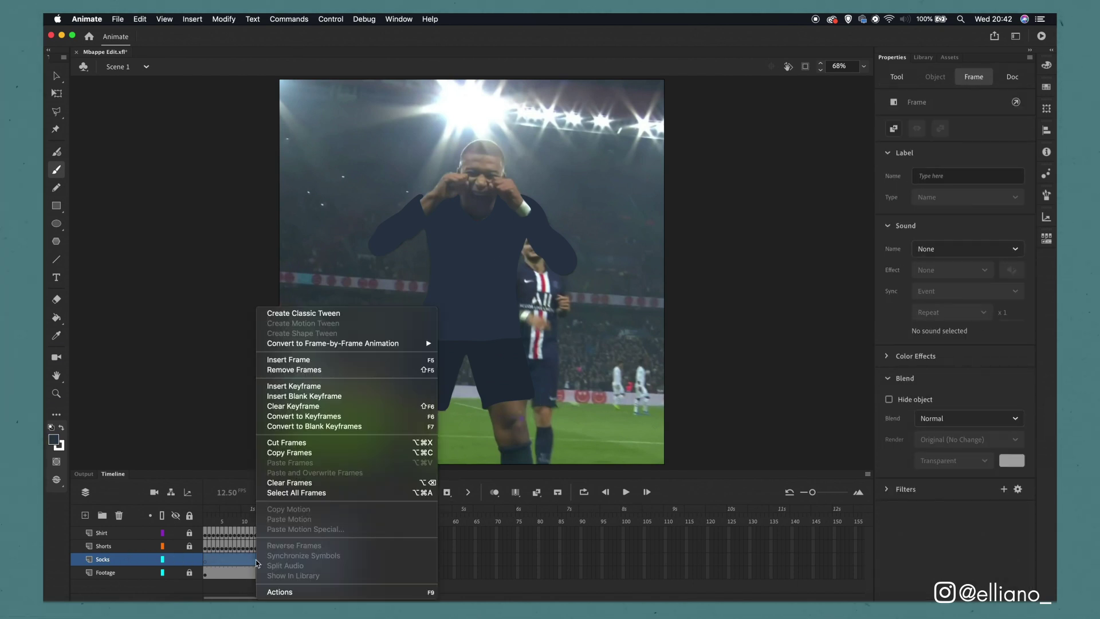
click(314, 427)
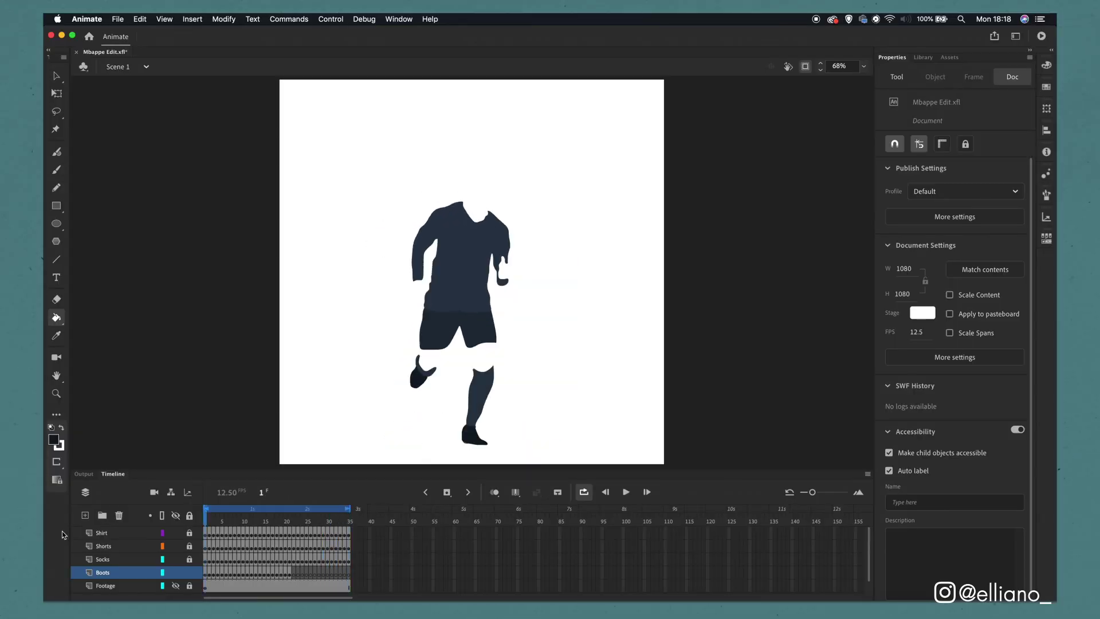
Convert the Boots_Top frames to blank keyframes and pick white for the brush.
click(104, 571)
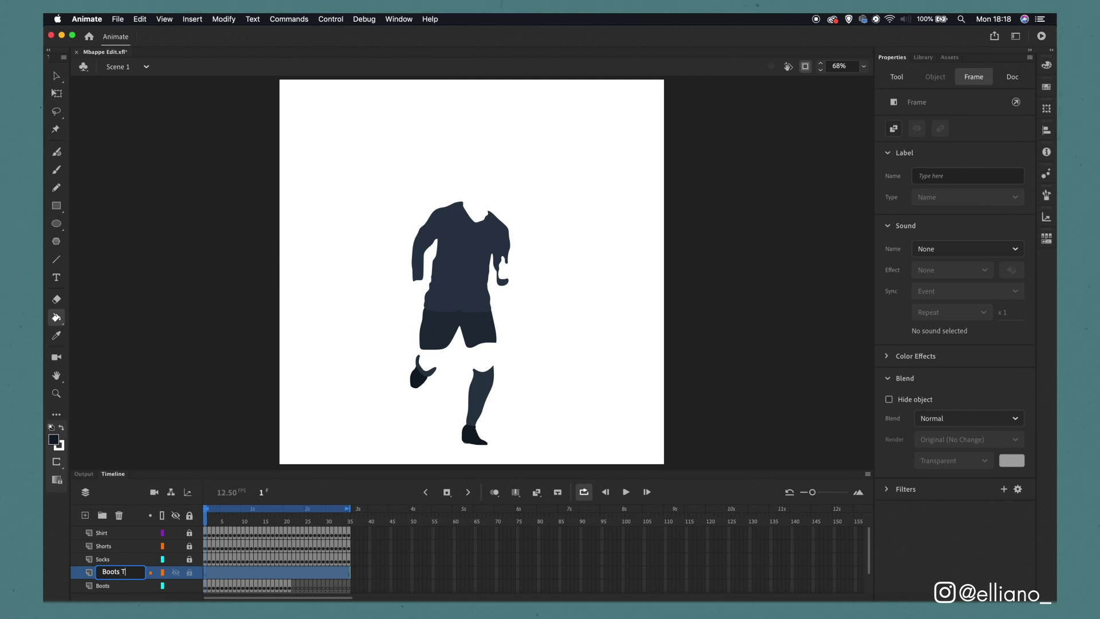
right_click(215, 572)
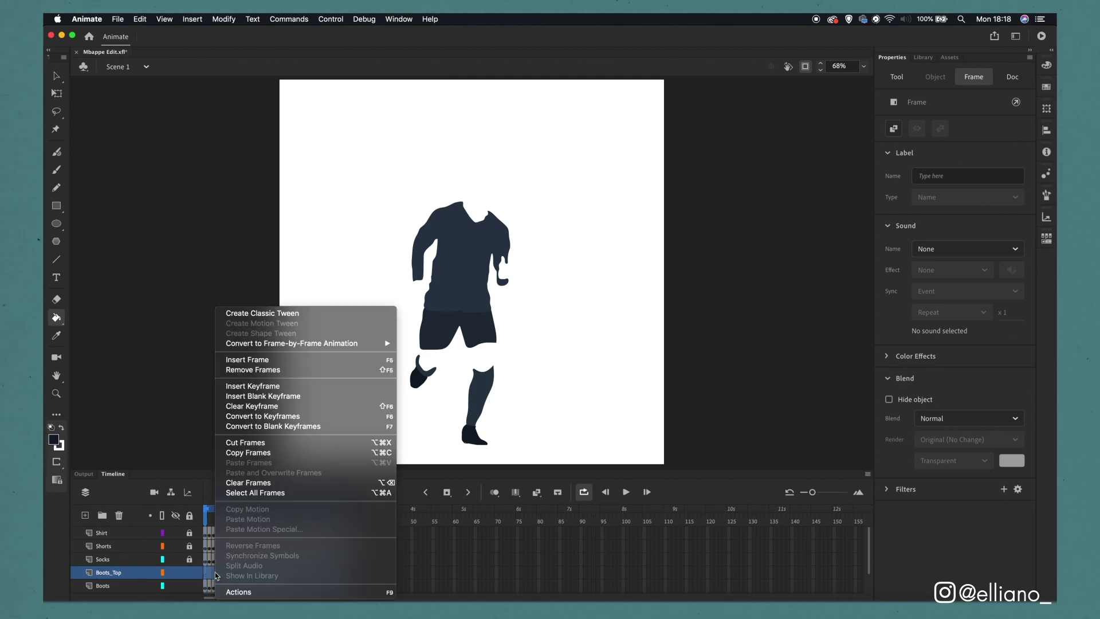
click(288, 426)
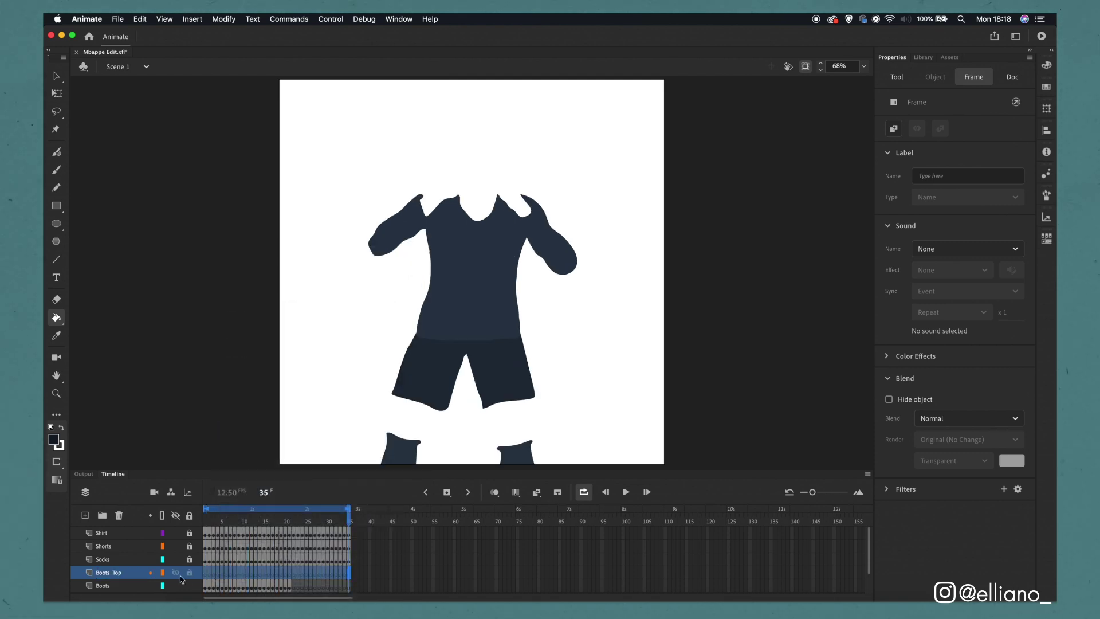
scroll(180, 575, down, 1)
key(b)
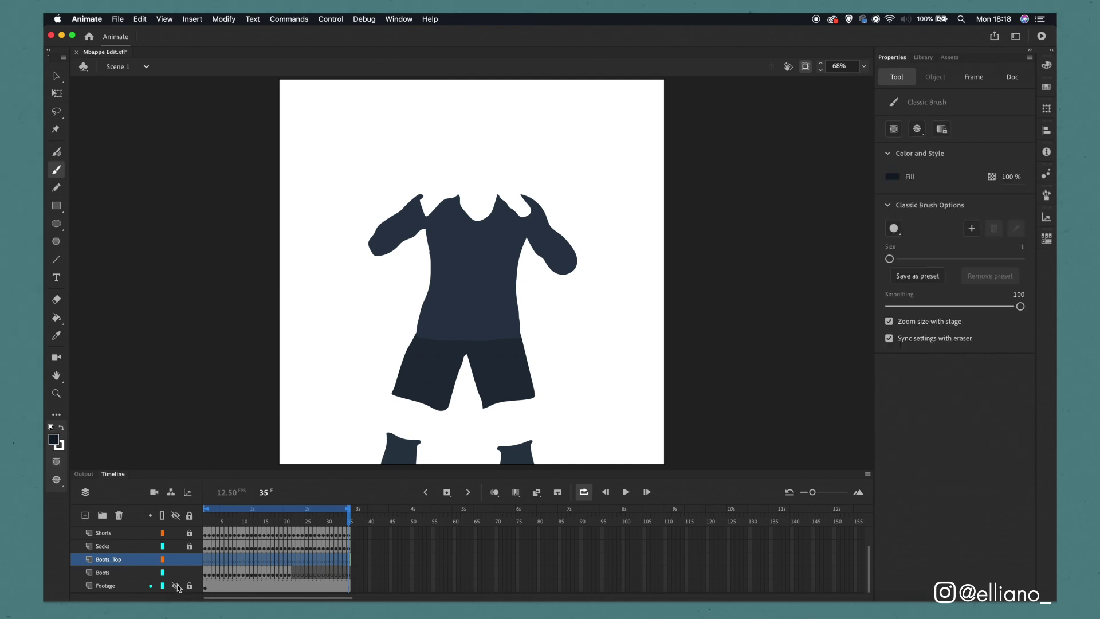
click(892, 176)
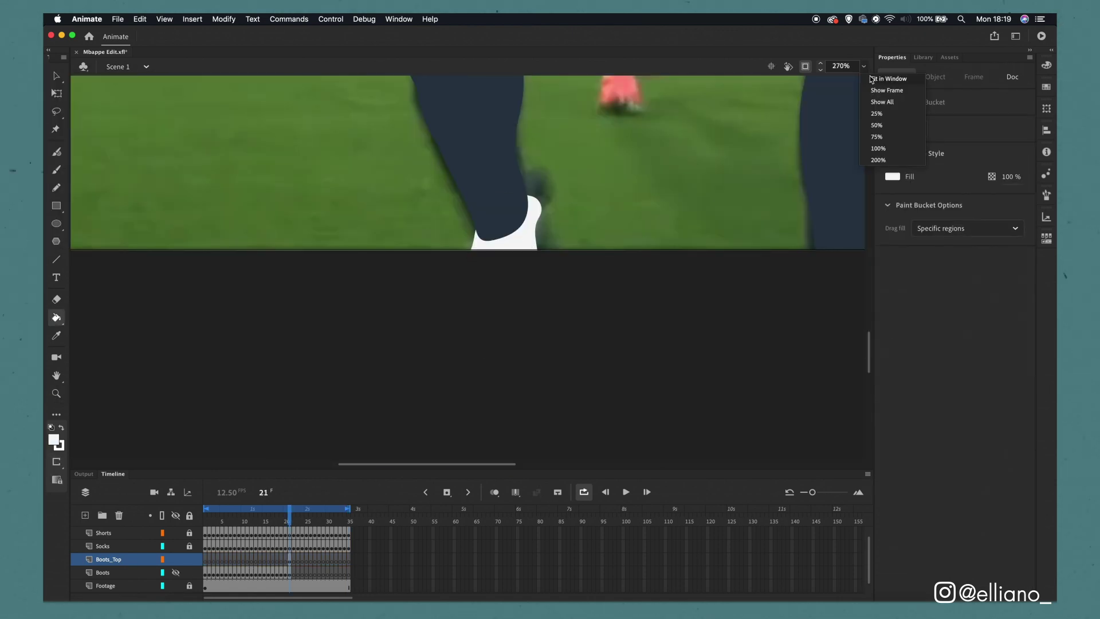
Trace white boot tops with brush and Paint Bucket, stepping back through earlier frames.
key(comma)
key(comma)
key(comma)
key(comma)
key(comma)
key(comma)
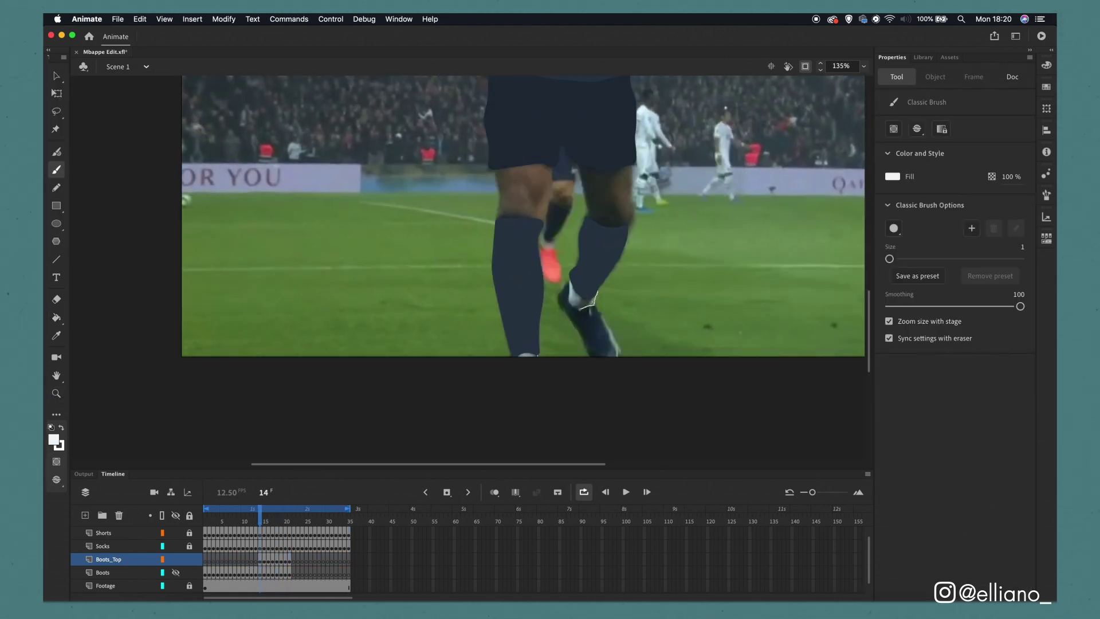
key(comma)
key(comma)
key(comma)
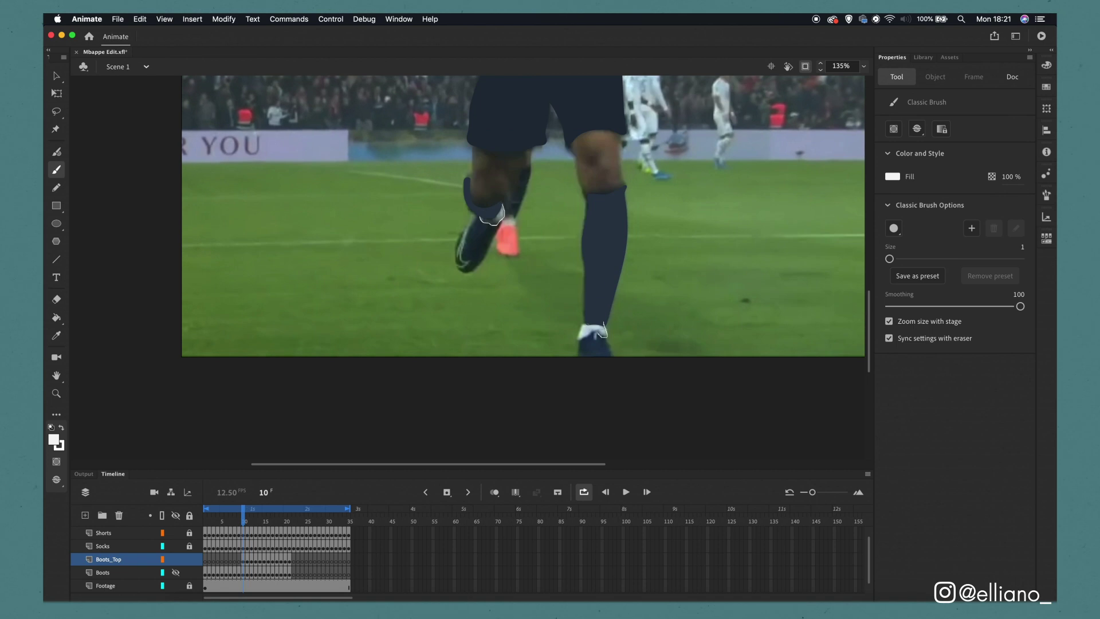
key(k)
key(b)
key(comma)
key(comma)
key(comma)
key(comma)
key(comma)
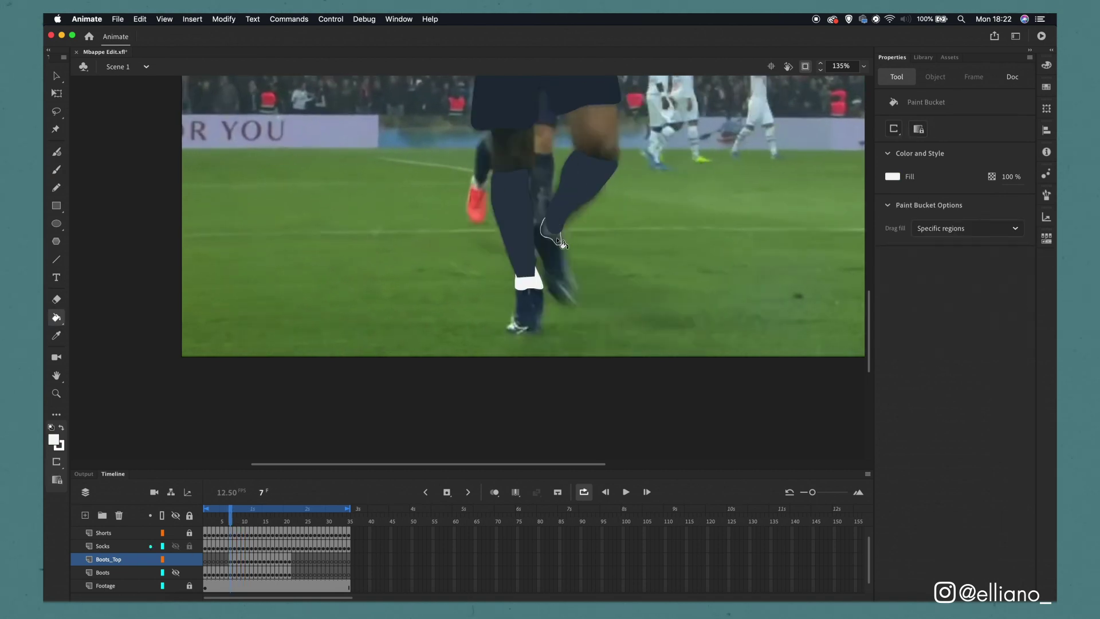
key(comma)
key(comma)
key(comma)
key(k)
key(comma)
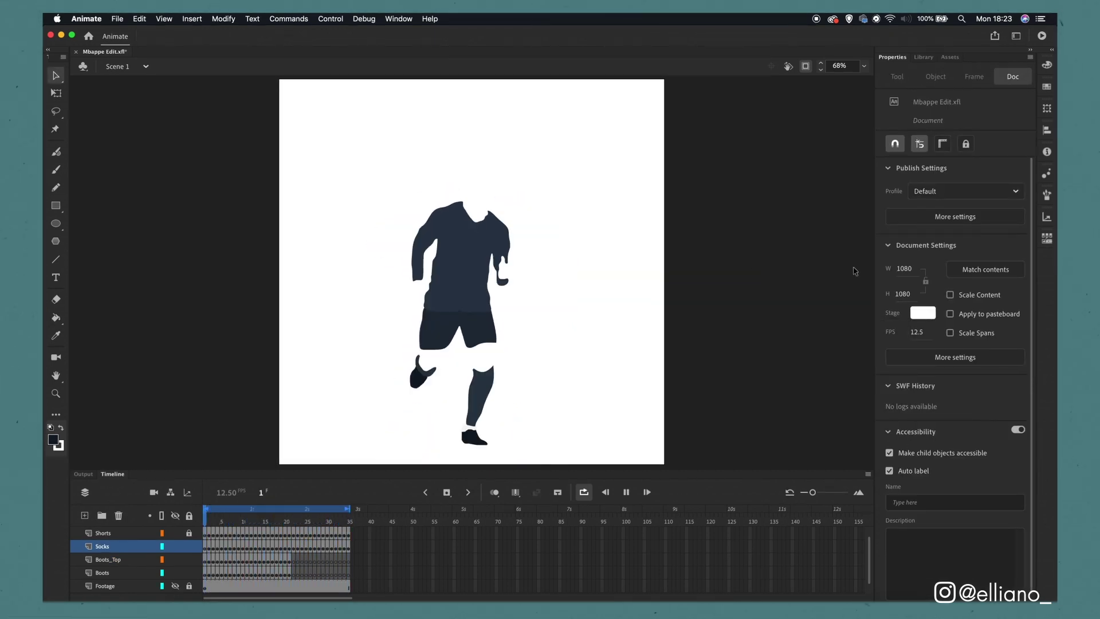
Change the stage colour from white to teal #33FFCC via the Stage swatch.
click(921, 311)
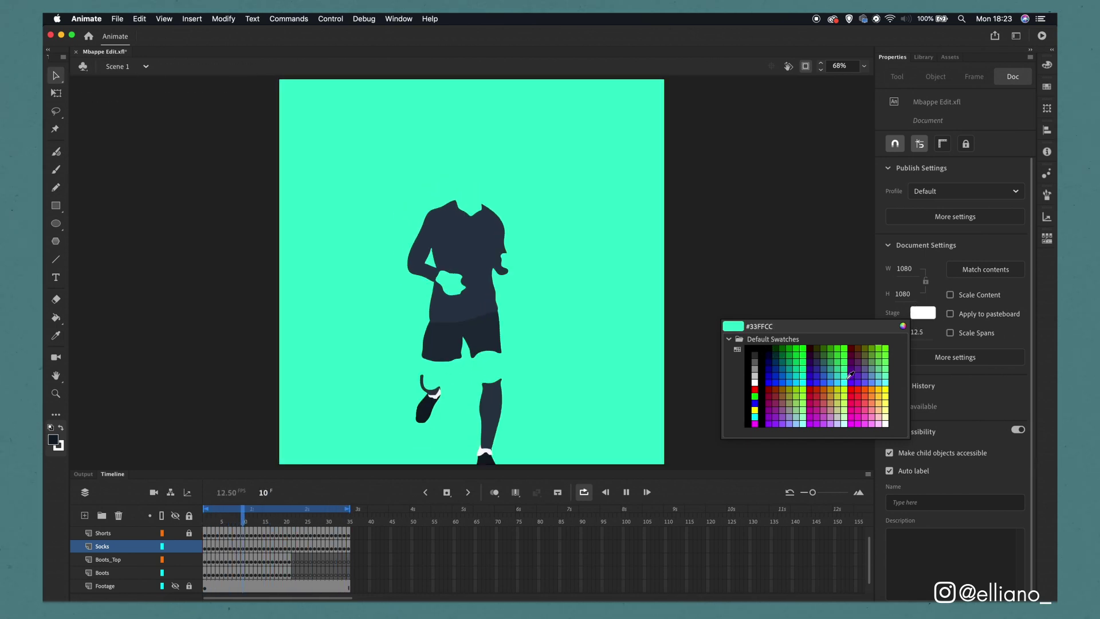
click(850, 374)
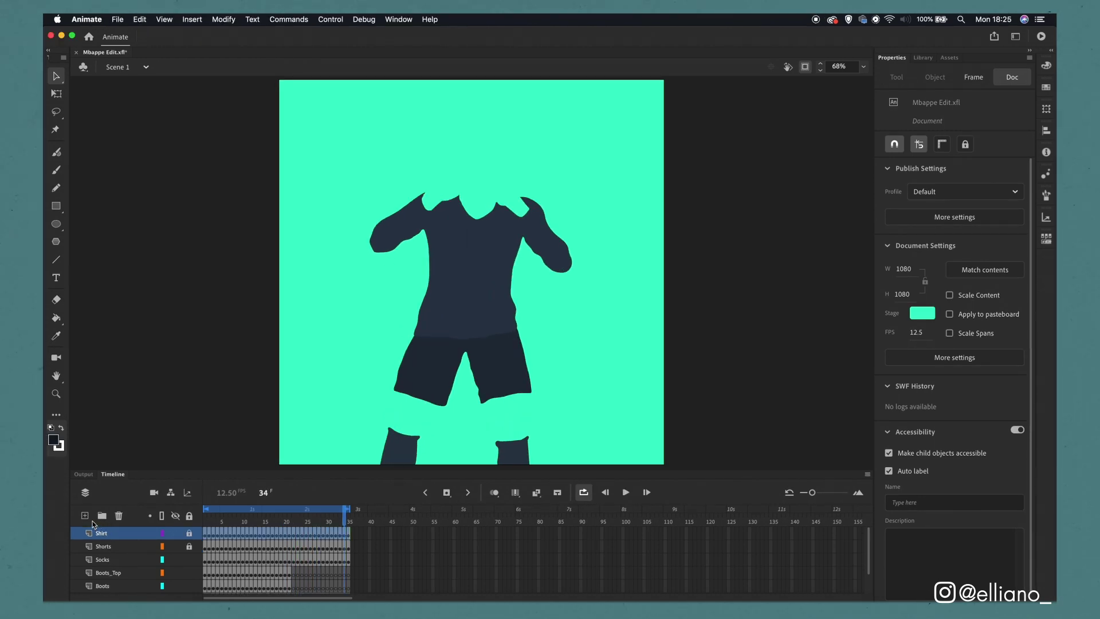
Rename the new top layer Shirt_Stripes and convert its frames to blank keyframes.
click(113, 535)
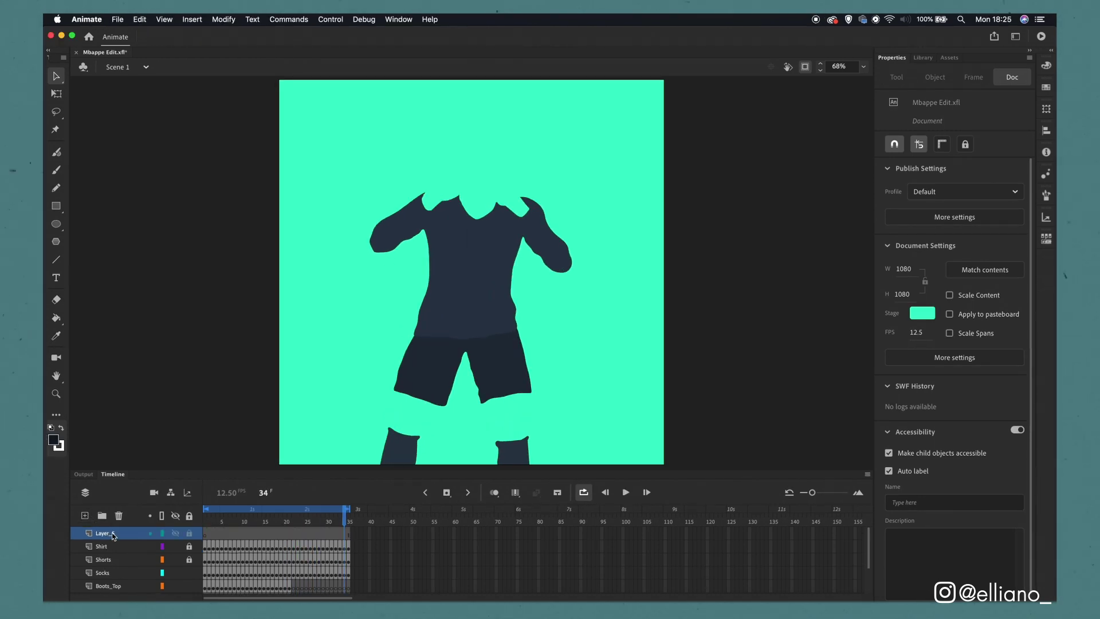
double_click(113, 535)
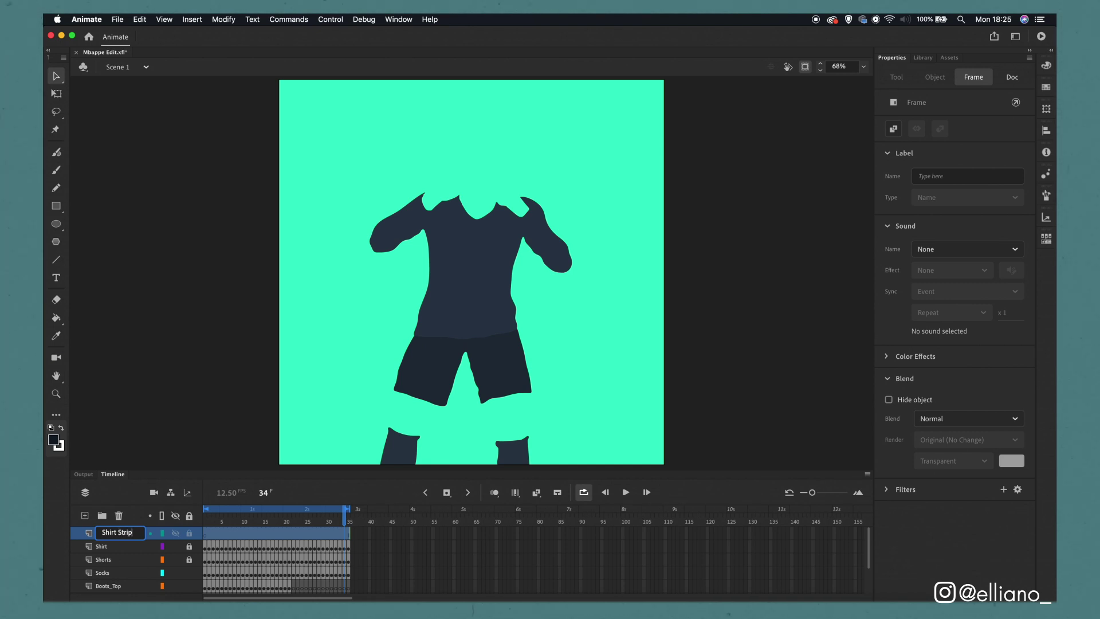
right_click(243, 528)
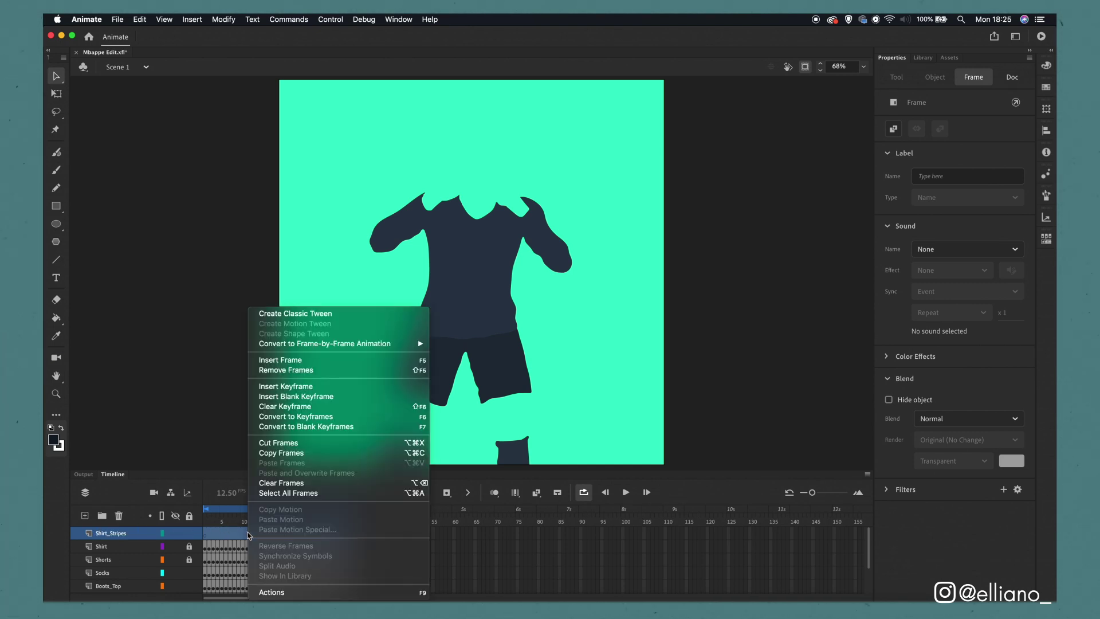
click(335, 427)
Show the Footage layer and hide Shirt to reveal the jersey for stripe painting.
scroll(186, 553, down, 2)
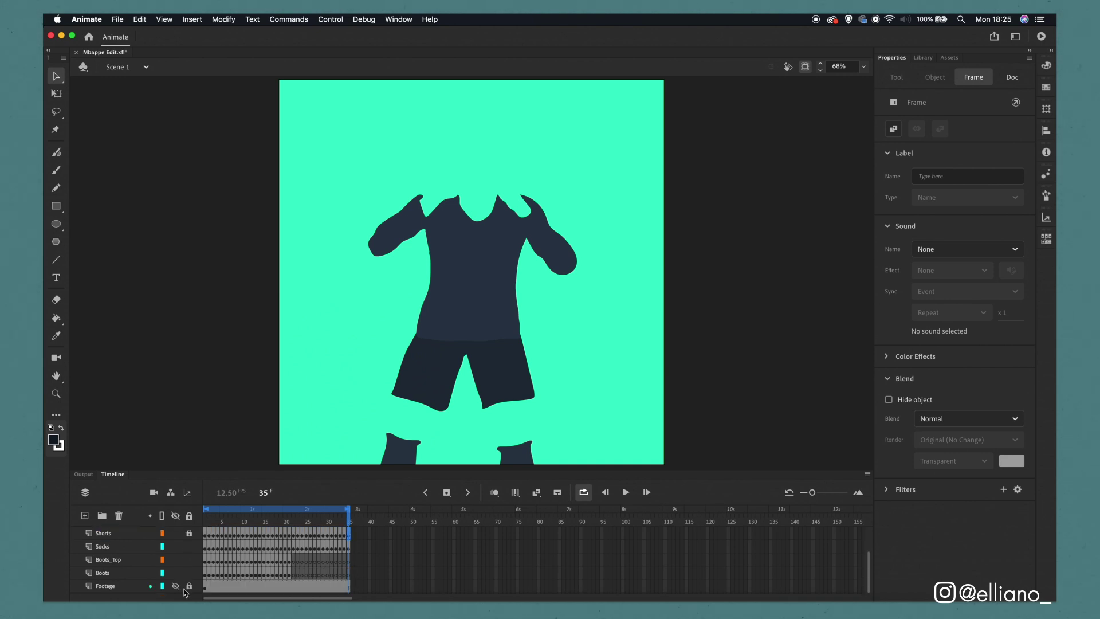
click(176, 586)
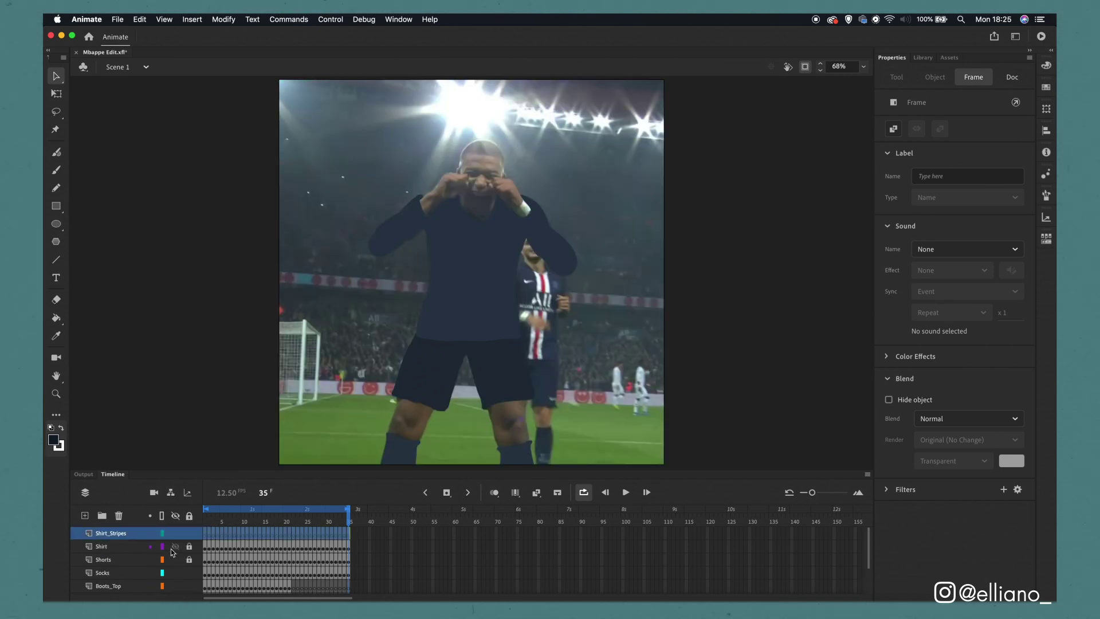
click(173, 546)
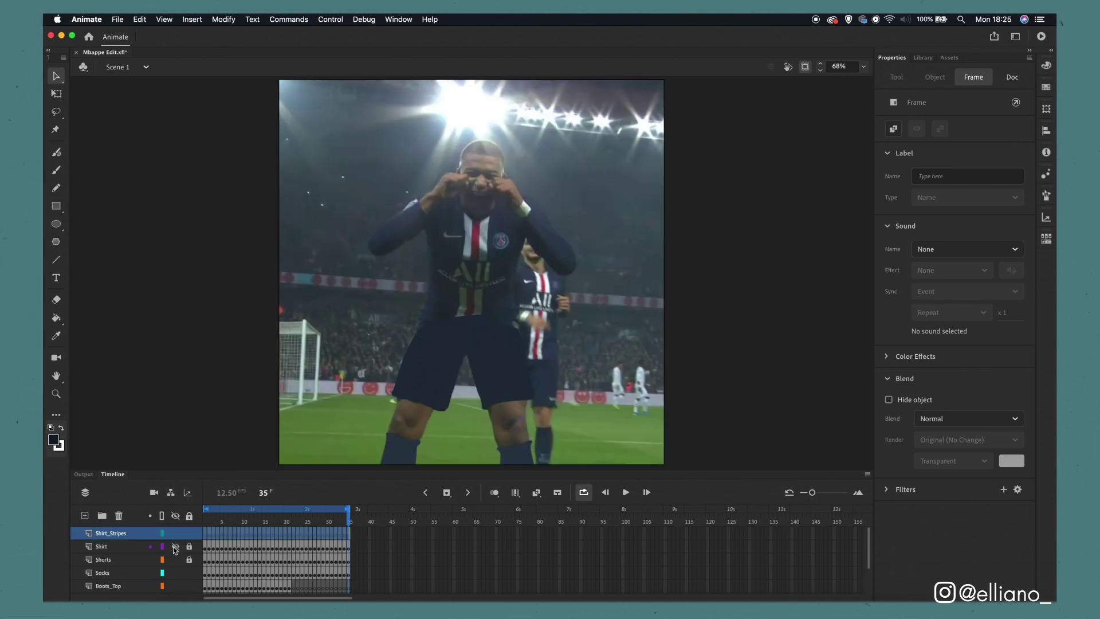
key(b)
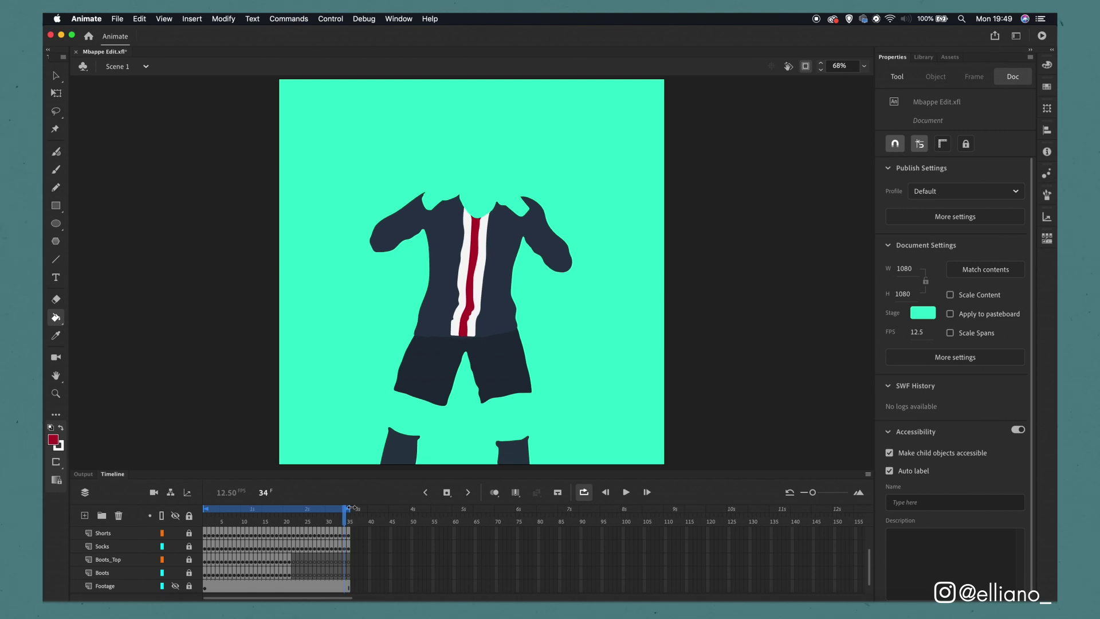
Scroll the timeline layer list up toward the Face, Hair, Neck and Skin layers.
scroll(477, 285, up, 5)
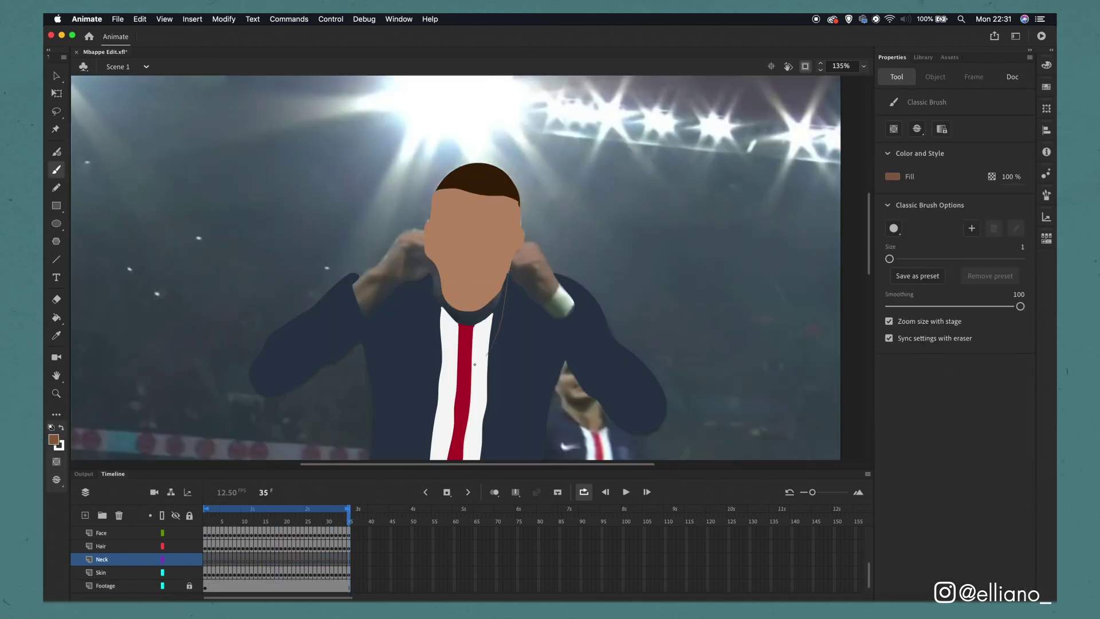
Brush the brown neck shape on the Neck layer, stepping back through earlier frames.
key(comma)
key(comma)
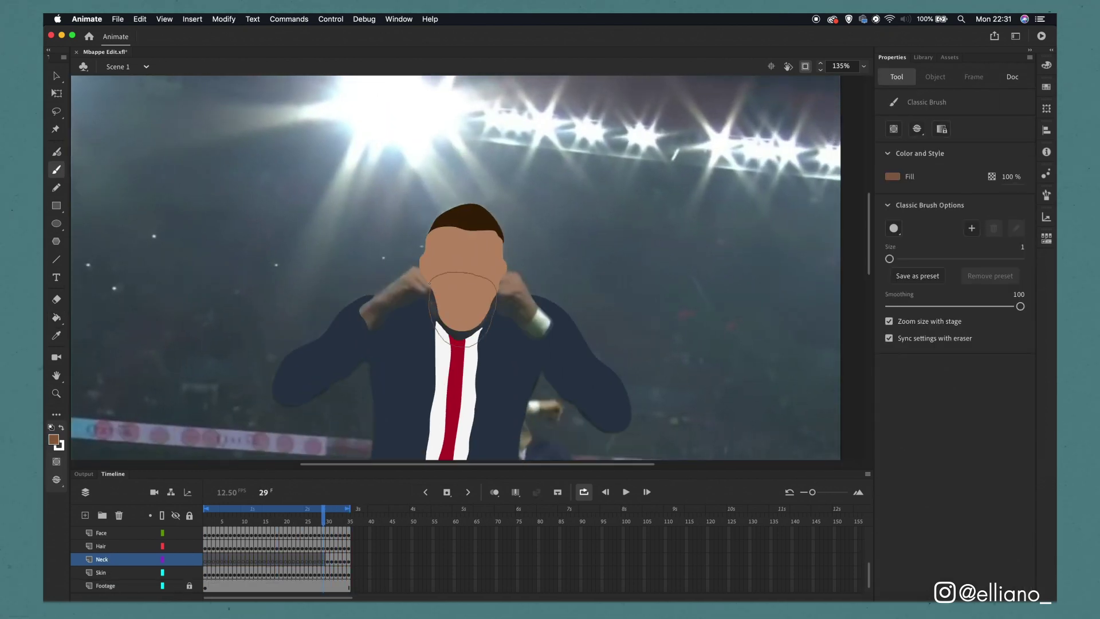
key(comma)
key(comma)
key(comma)
key(comma)
key(comma)
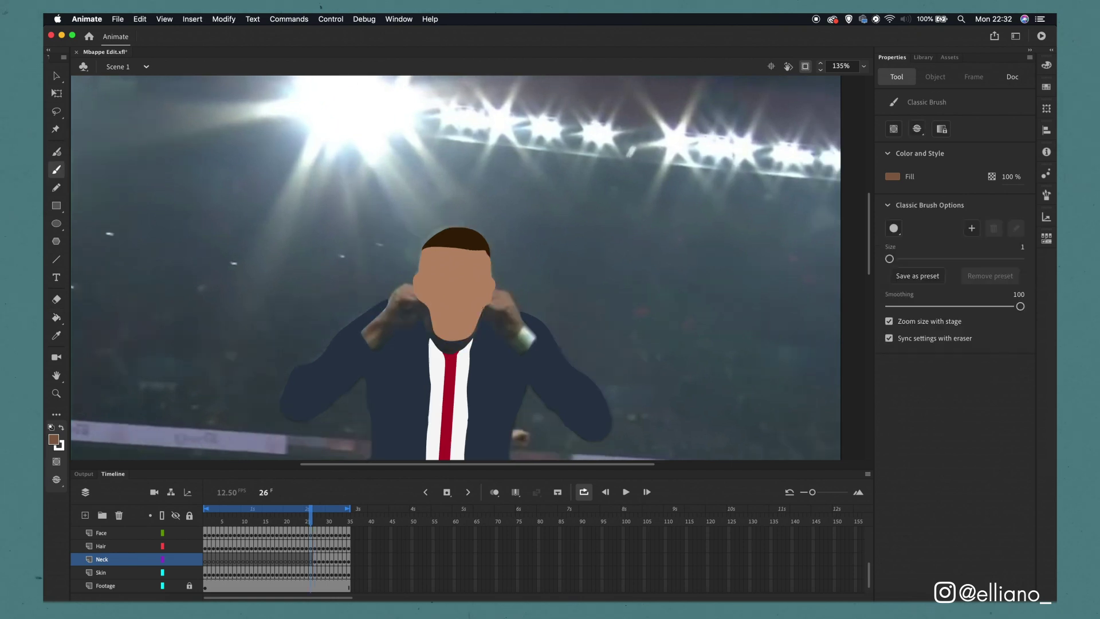
key(comma)
key(comma)
key(comma)
key(comma)
key(comma)
key(comma)
key(comma)
key(comma)
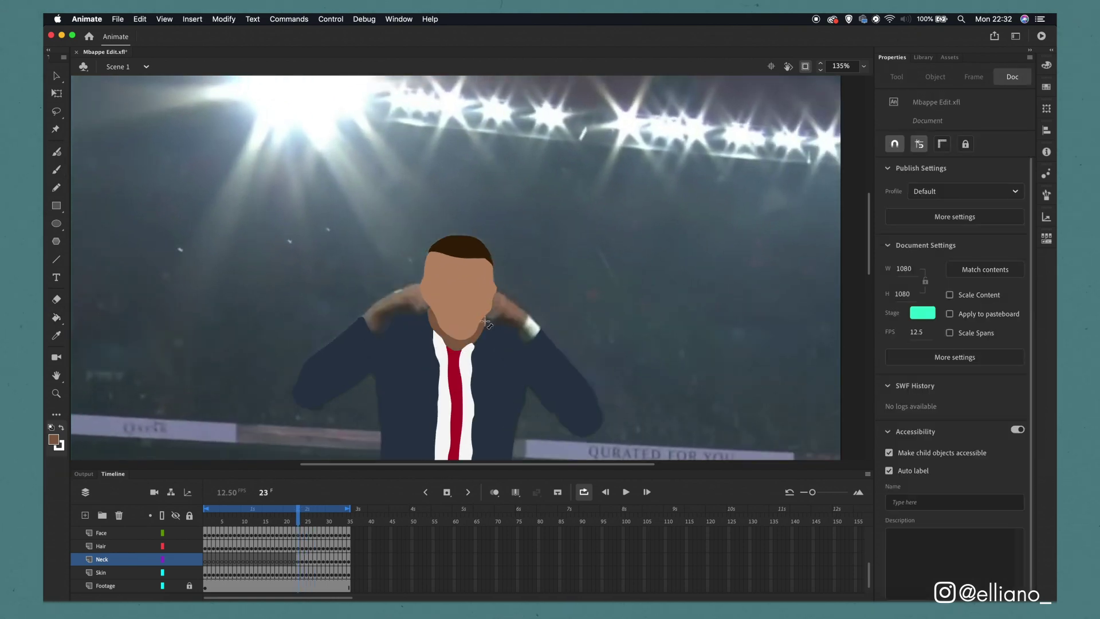
key(period)
key(b)
key(period)
key(period)
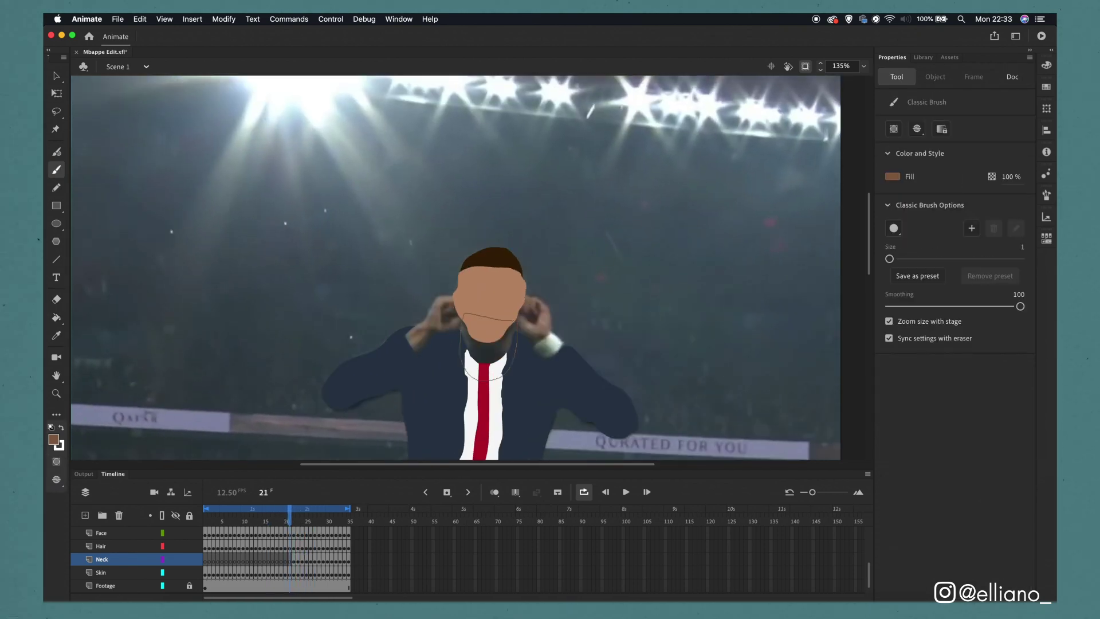
key(comma)
key(comma)
key(comma)
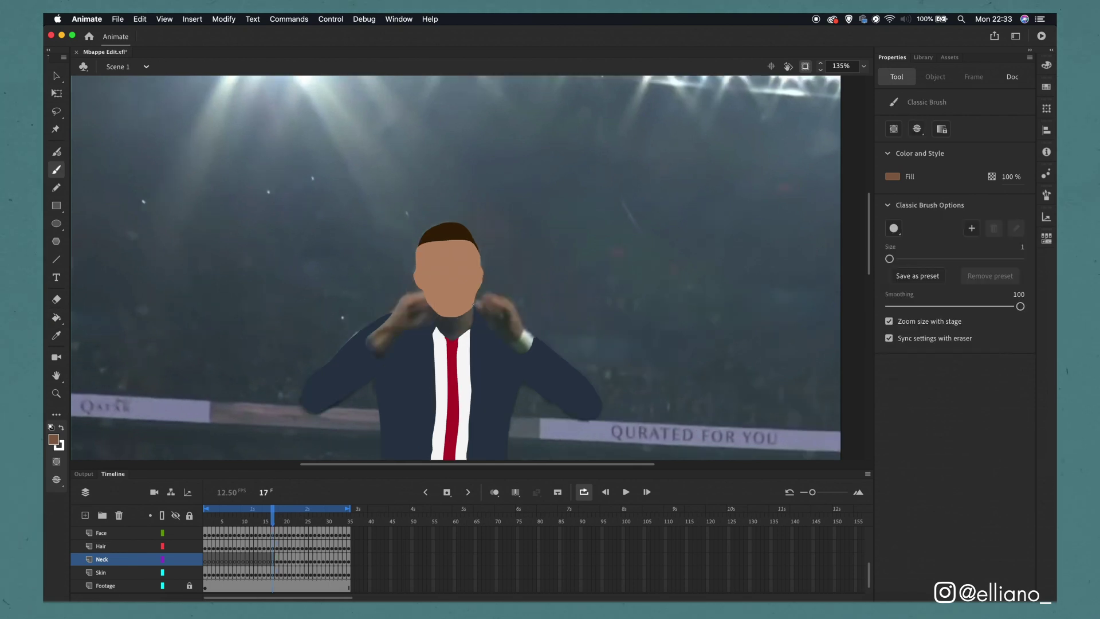
key(comma)
key(comma)
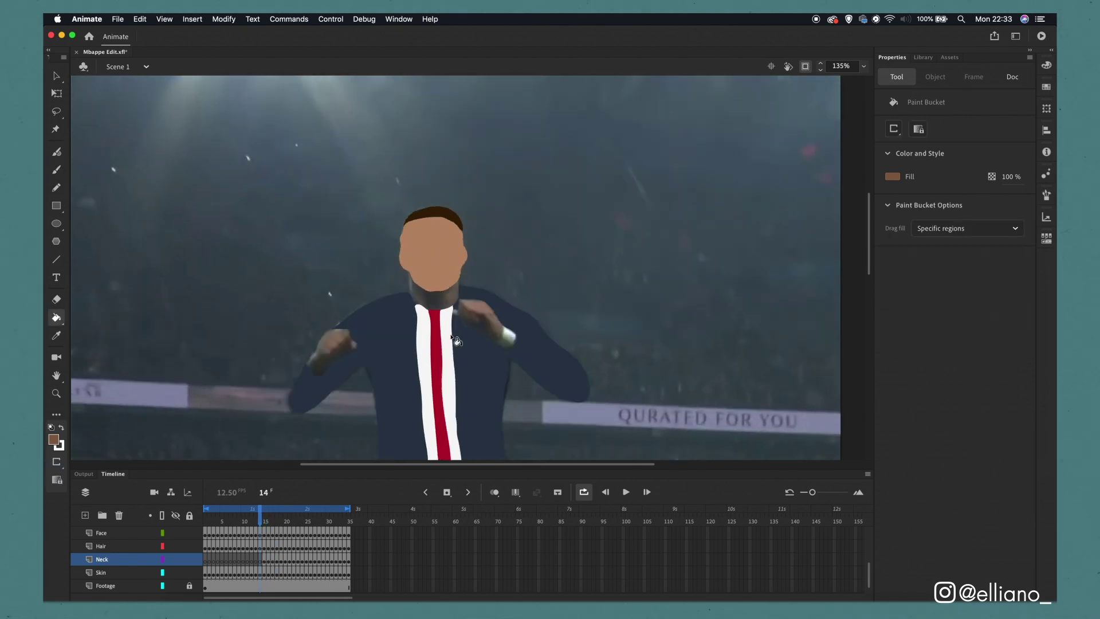
key(comma)
key(comma)
key(comma)
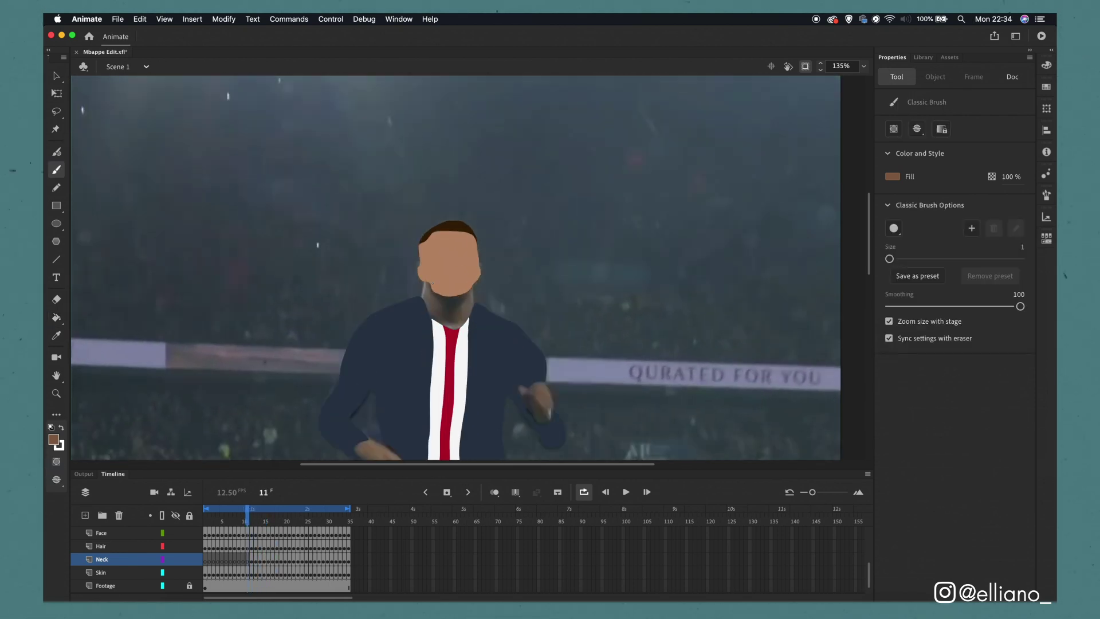
key(comma)
key(comma)
key(comma)
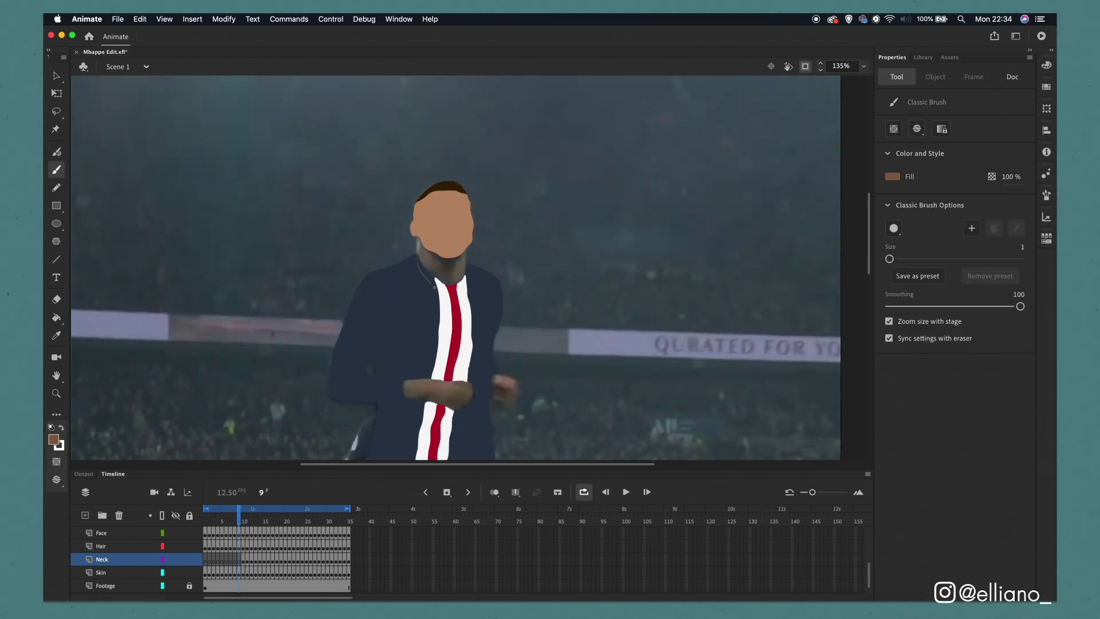
key(comma)
key(comma)
key(comma)
key(comma)
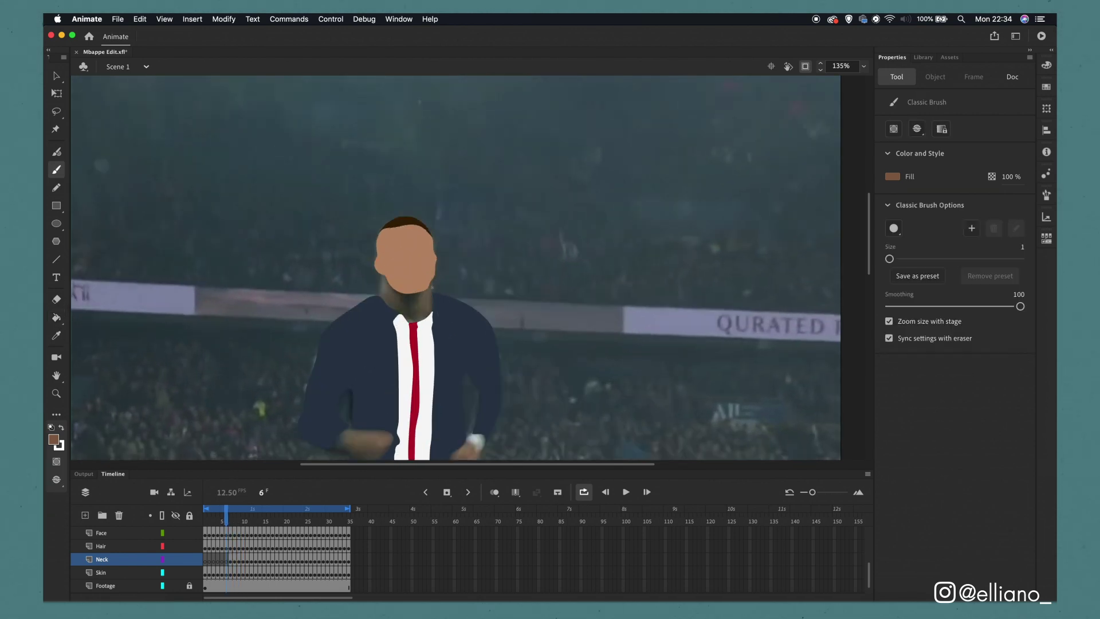
Fill and tidy the neck frame by frame with Paint Bucket, brush and Eraser.
key(k)
key(e)
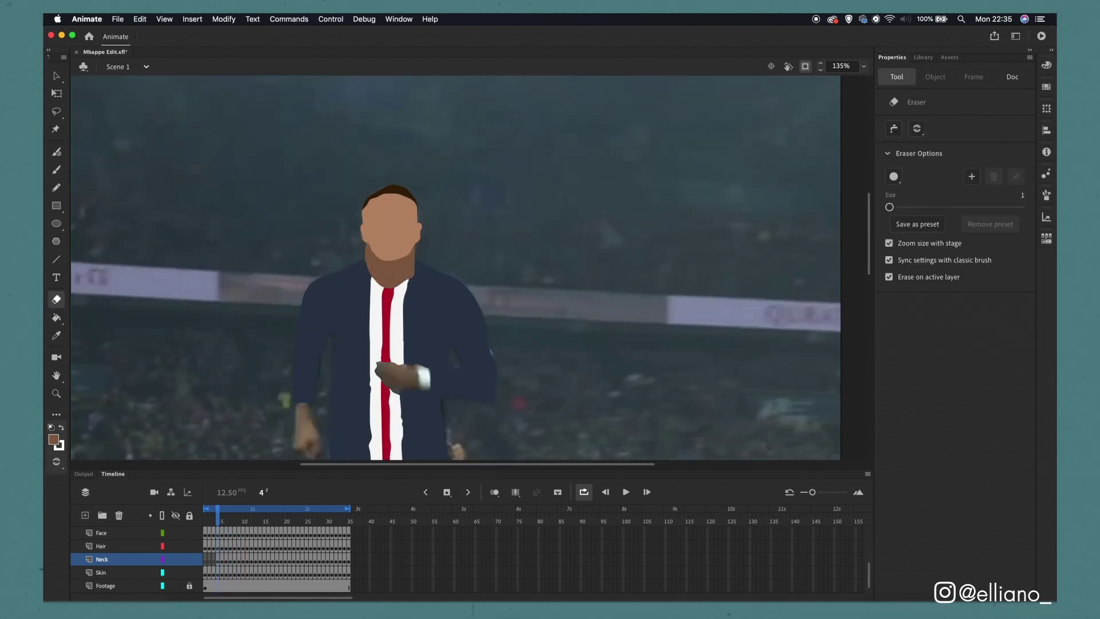
key(period)
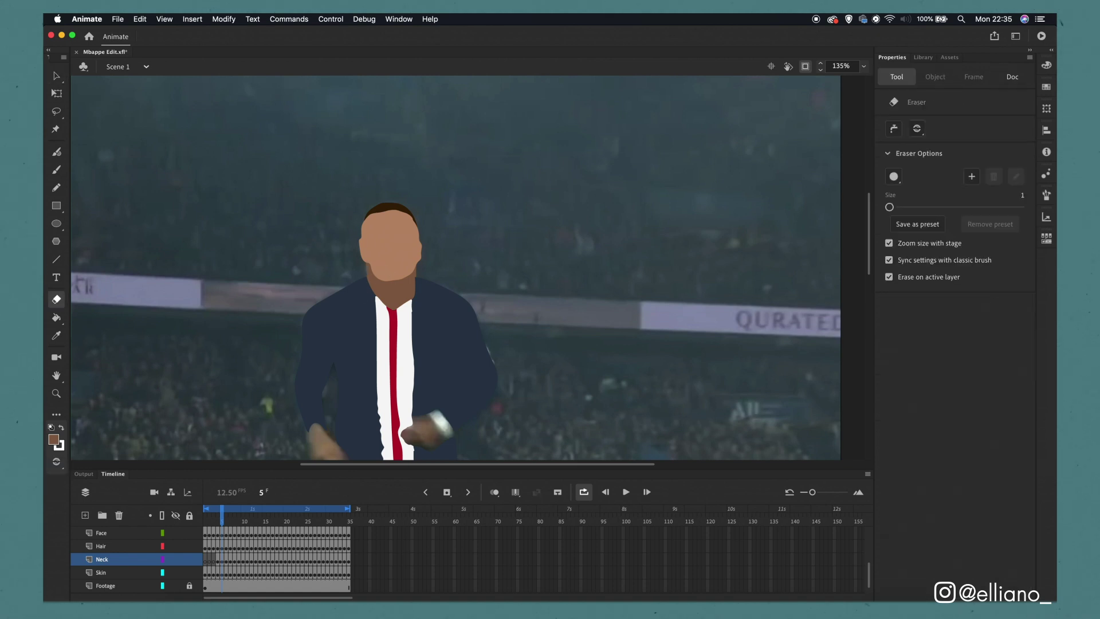
key(b)
key(comma)
key(comma)
key(k)
key(comma)
key(e)
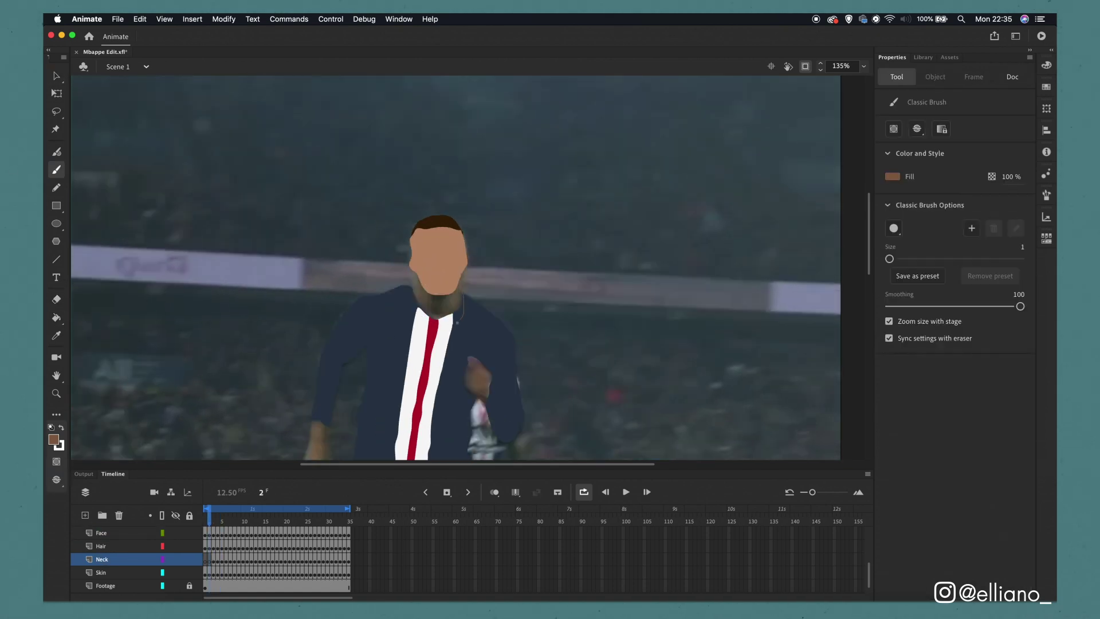
key(comma)
key(k)
key(e)
Zoom in, erase stray paint along the neck edge and repaint the neck shape.
drag(425, 304, 425, 304)
key(b)
key(e)
scroll(439, 287, up, 2)
drag(472, 258, 456, 285)
drag(651, 344, 644, 307)
Fit the stage in view, hide Footage and play back the animation.
key(super+2)
click(176, 586)
key(Return)
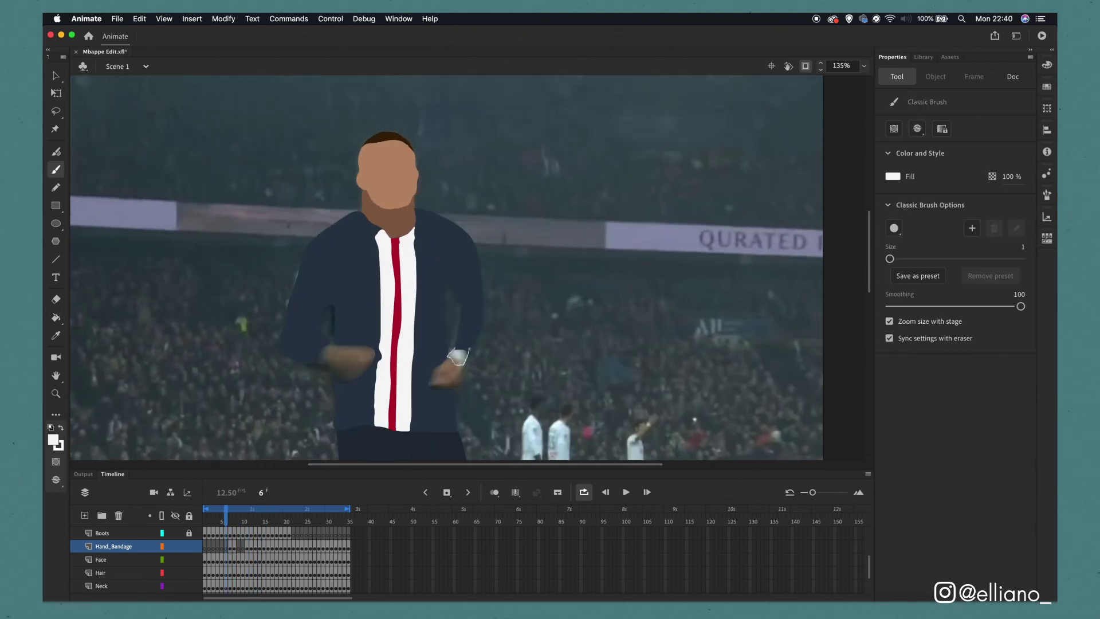
Fill the hands with skin colour using the Paint Bucket on the Hands layer.
key(k)
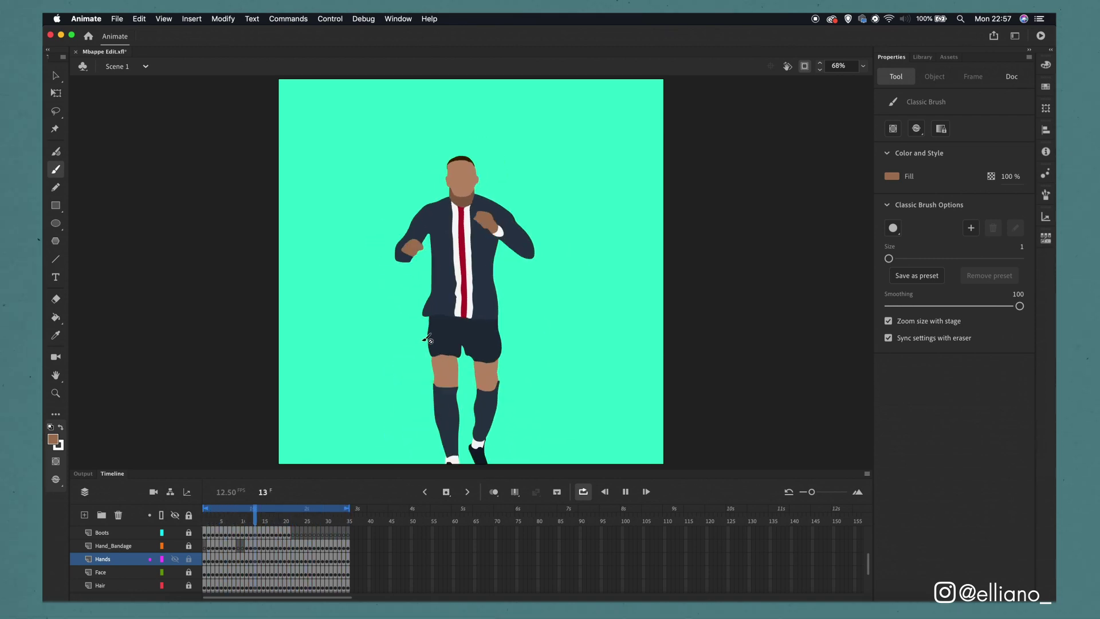
Replace the teal stage colour with a deep blue chosen in the Color Picker.
click(1012, 76)
click(921, 312)
click(926, 313)
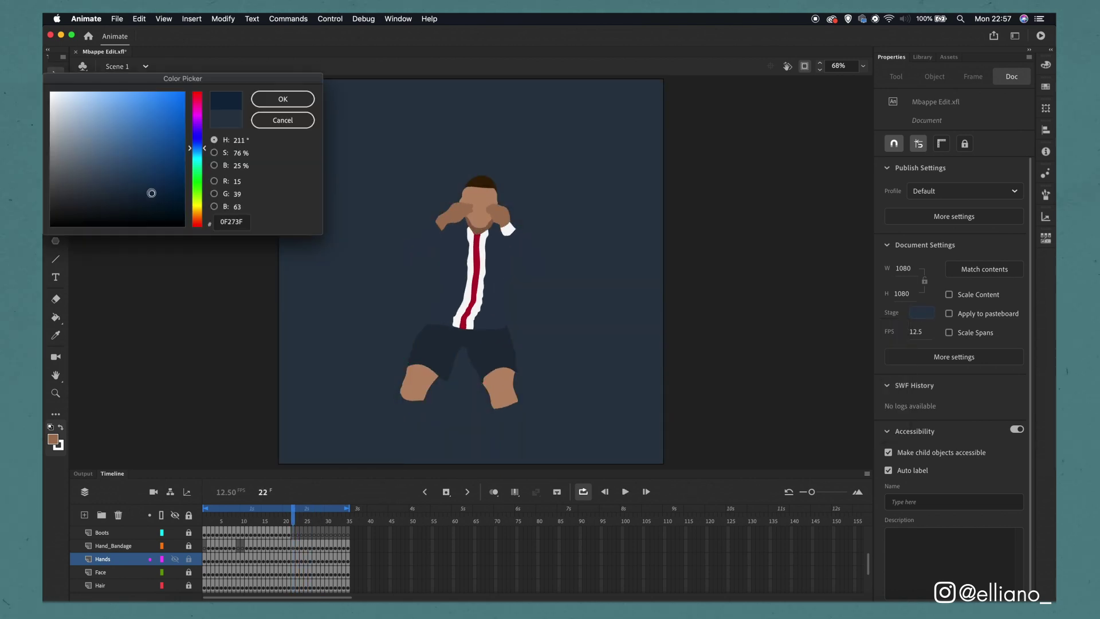
click(283, 98)
click(921, 312)
click(905, 325)
click(153, 200)
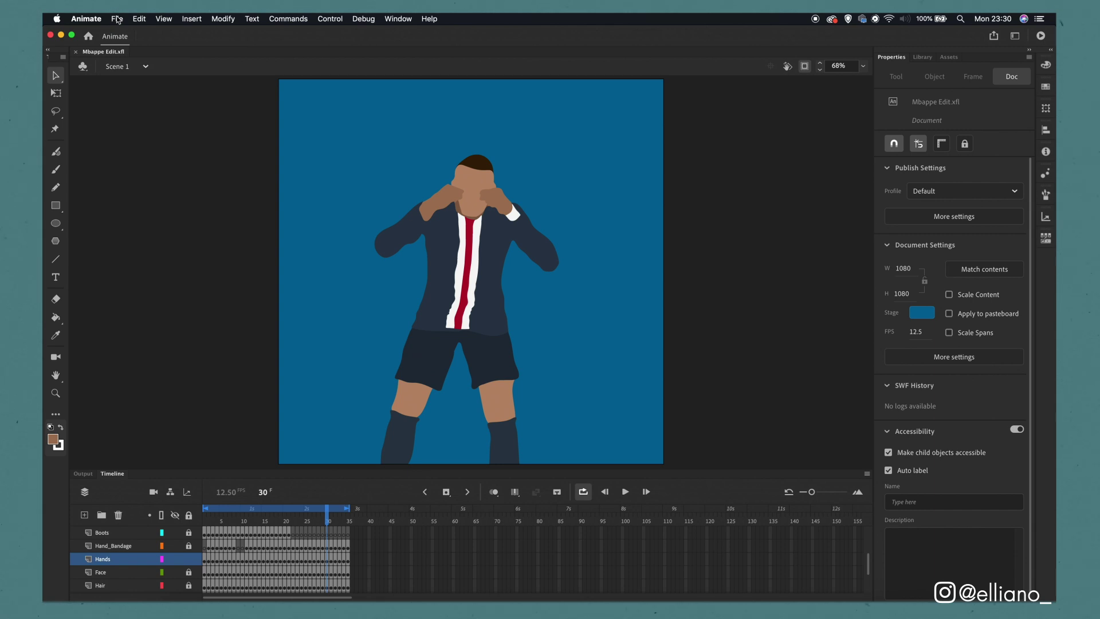
Start File > Export Video/Media and keep the stage colour in the export.
click(117, 18)
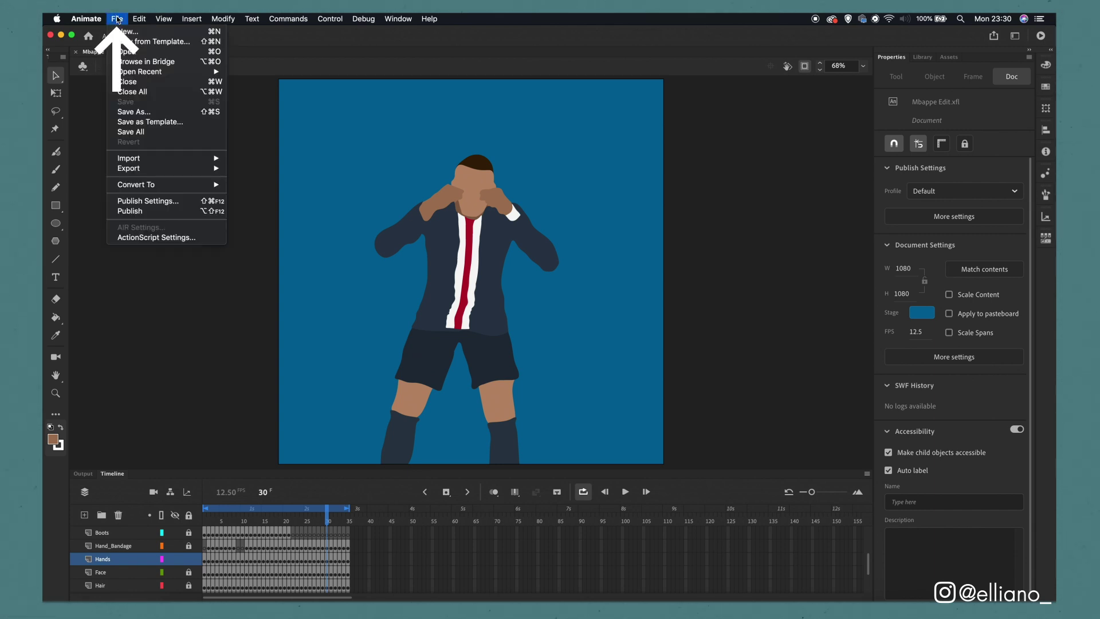
mouse_move(158, 168)
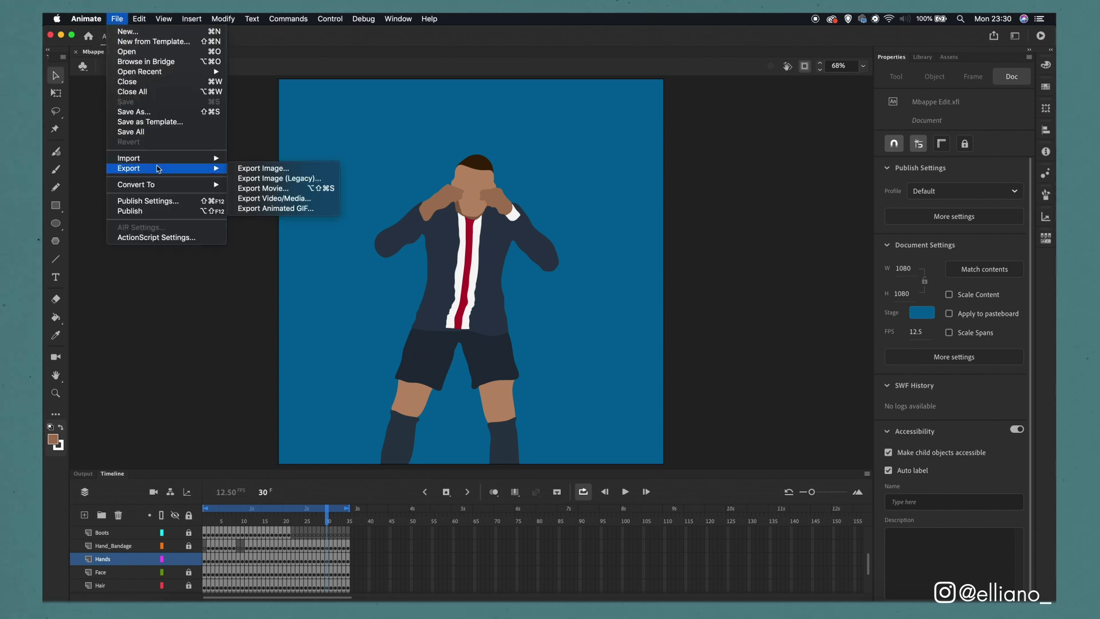
click(266, 198)
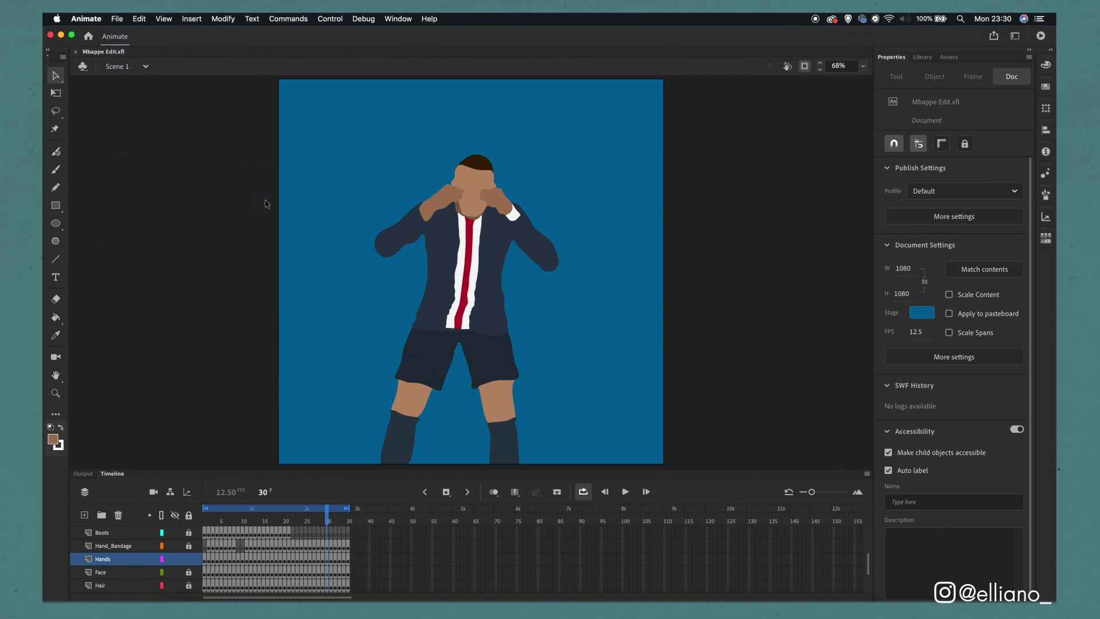
click(92, 135)
click(92, 134)
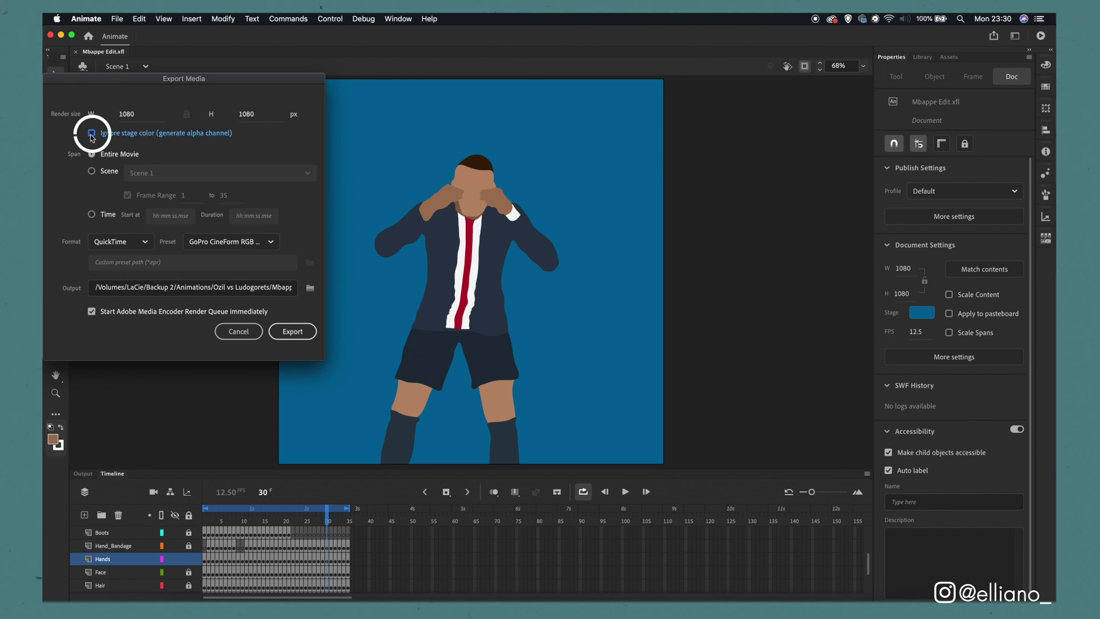
click(92, 134)
Save into a new 'Mbappe File render' folder and render the QuickTime movie.
click(310, 288)
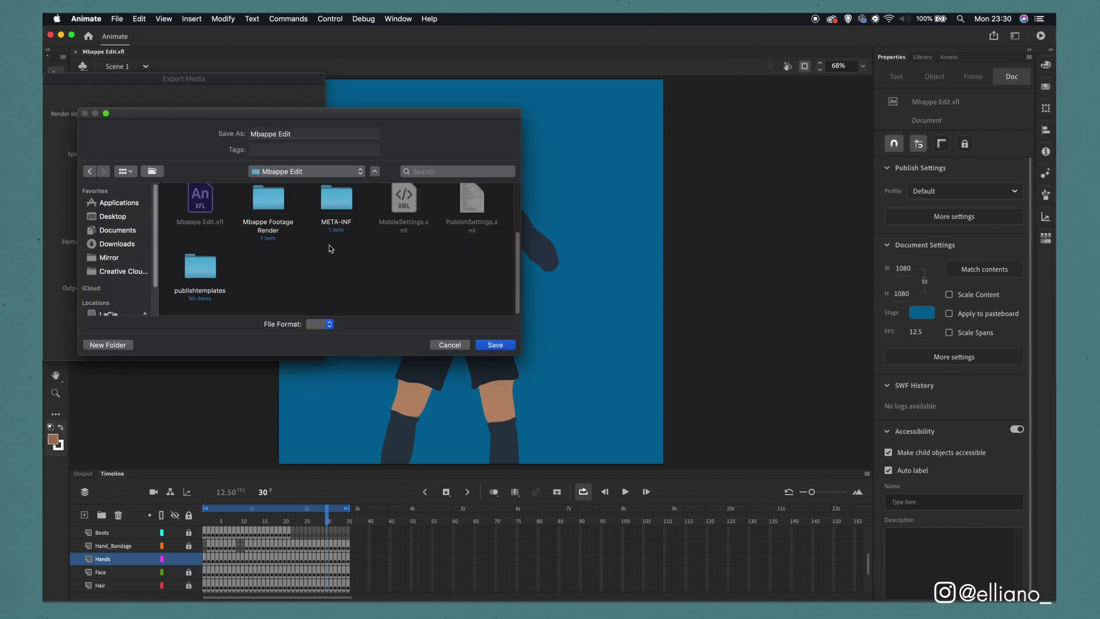
click(107, 345)
text(Mbappe File render)
key(Return)
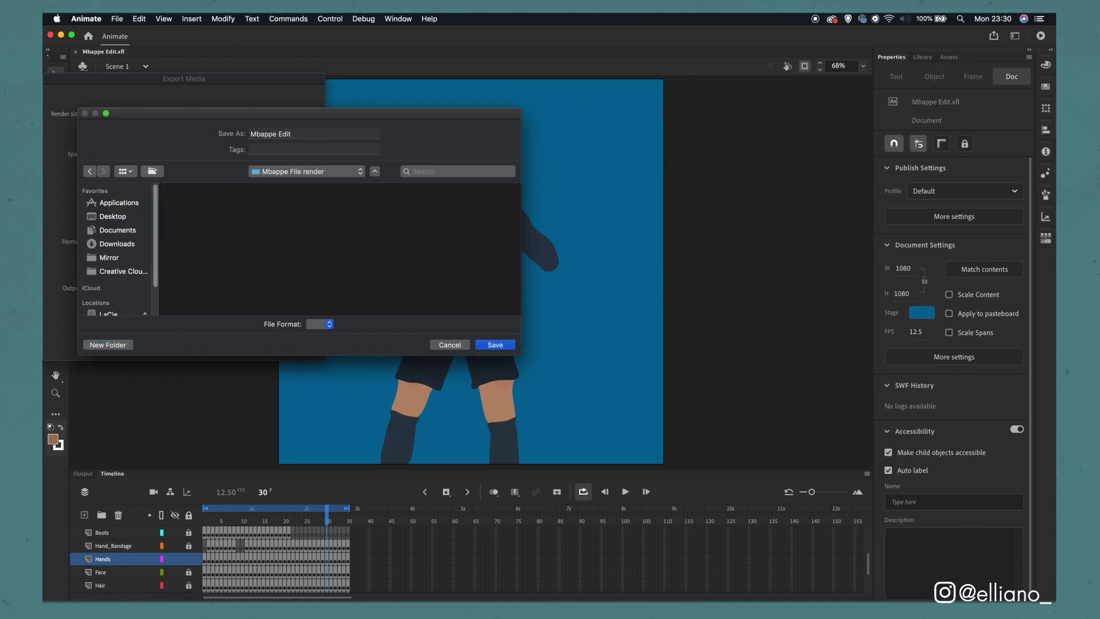
click(493, 344)
click(292, 331)
click(649, 343)
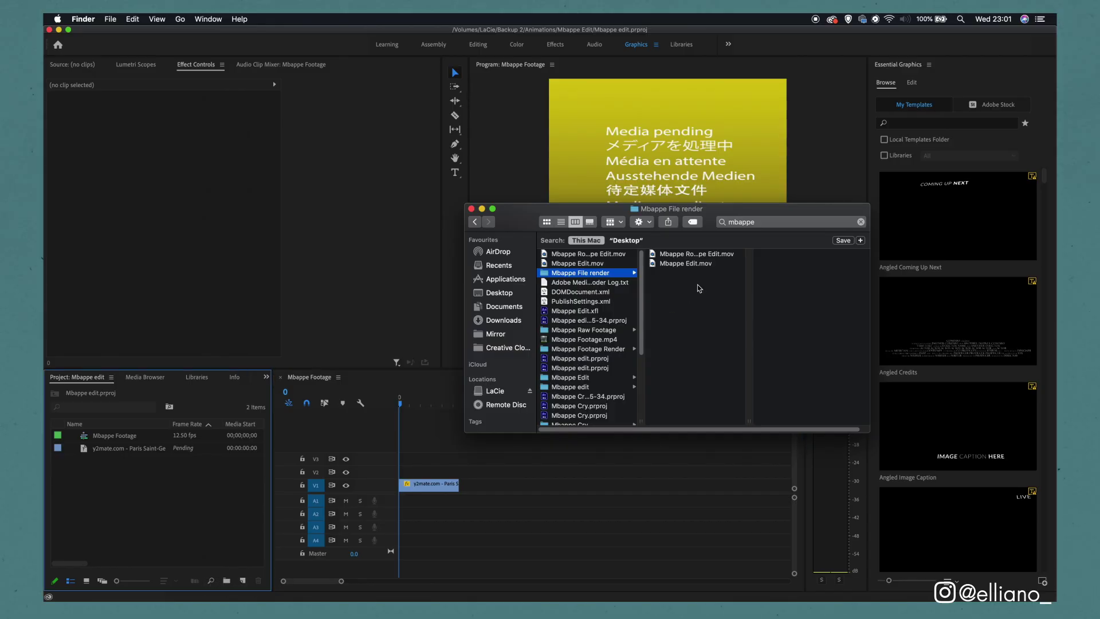
Import the rendered movie into Premiere and make the Mbappe Rotoscope Edit sequence.
key(Right)
drag(801, 315, 146, 526)
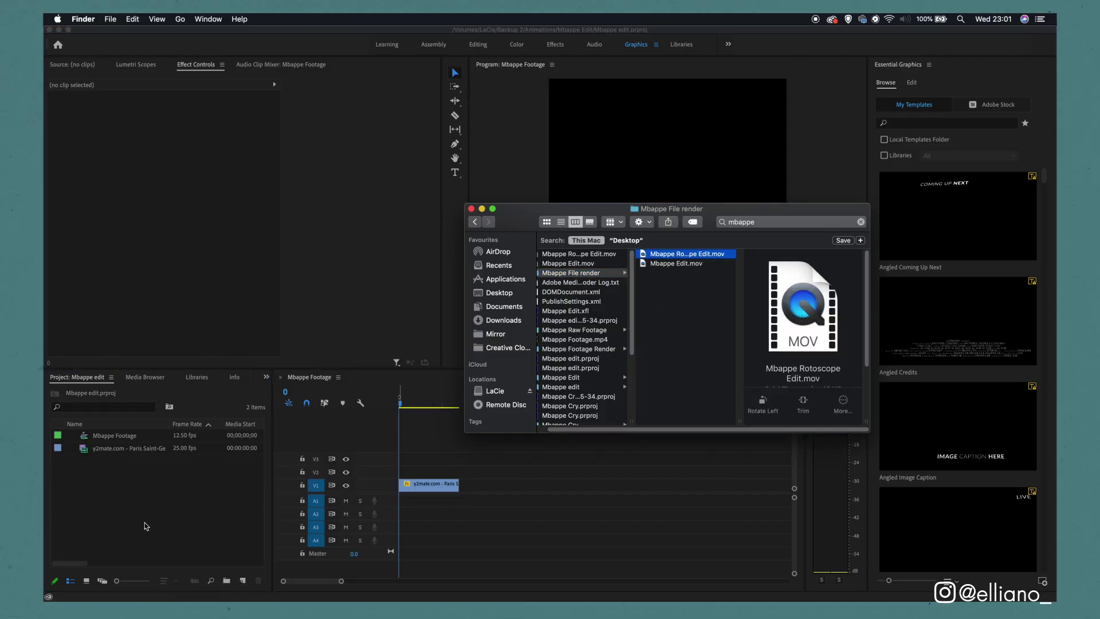
click(86, 452)
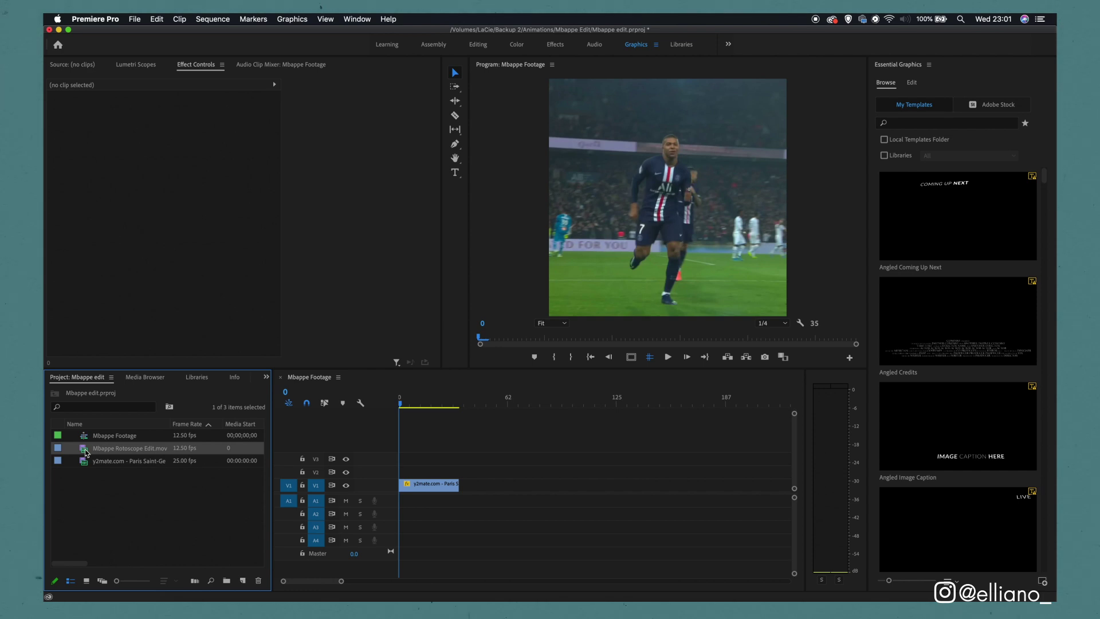
drag(248, 569, 244, 580)
drag(127, 467, 243, 580)
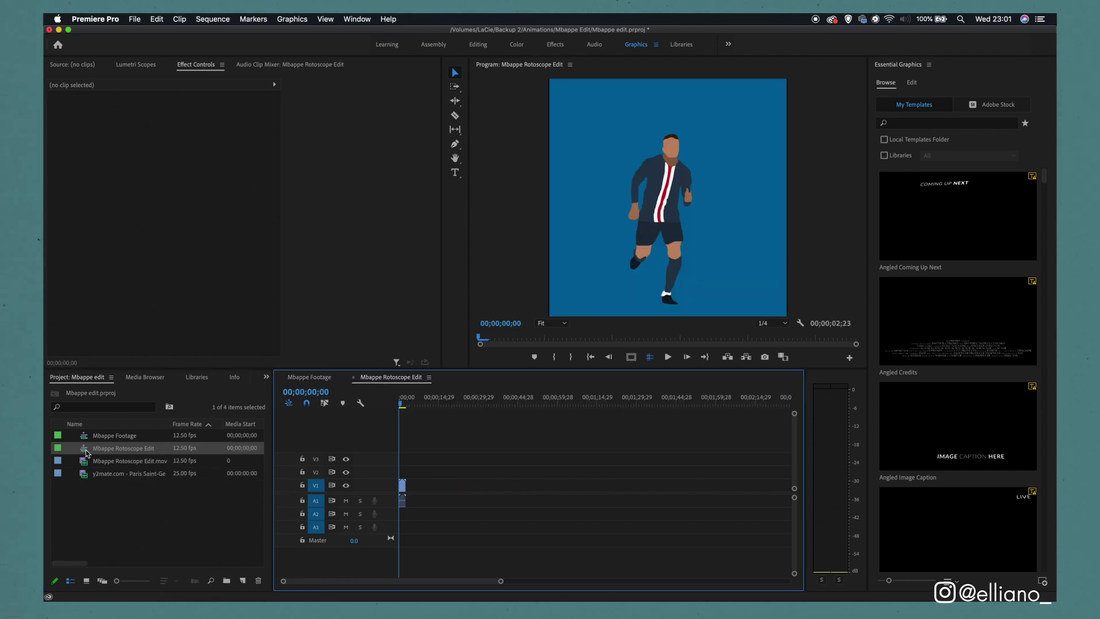
Import Noise.mov, place it on V2 above the animation and play from the start.
key(super+Tab)
drag(557, 305, 159, 531)
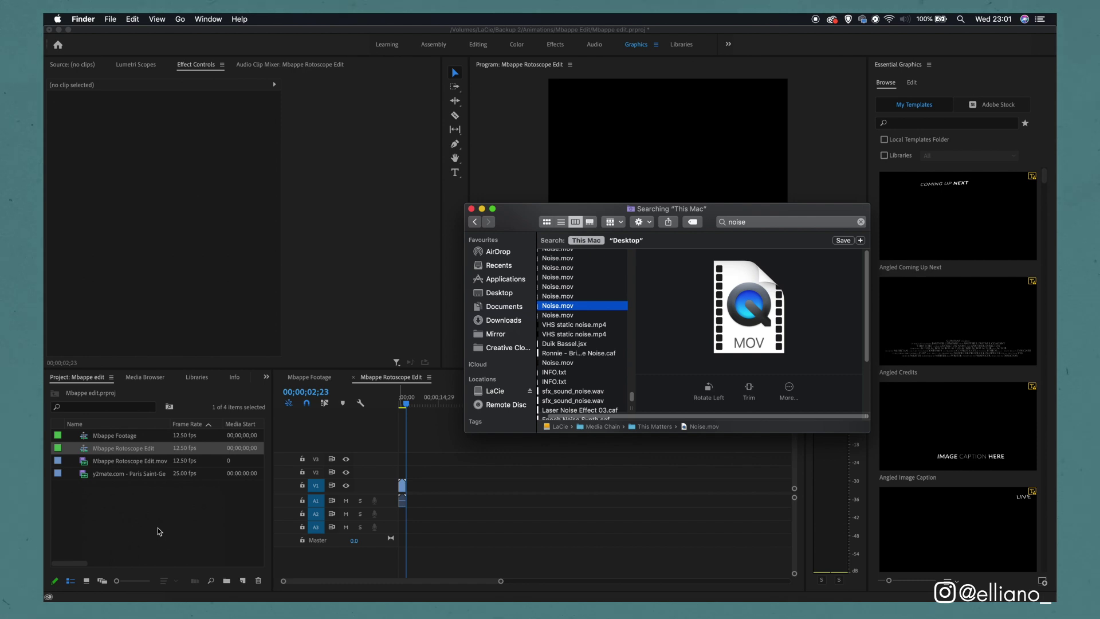
drag(86, 472, 408, 470)
drag(414, 400, 399, 401)
key(space)
key(space)
Set the Noise.mov clip's blend mode to Multiply and scale it up to 200.
click(198, 65)
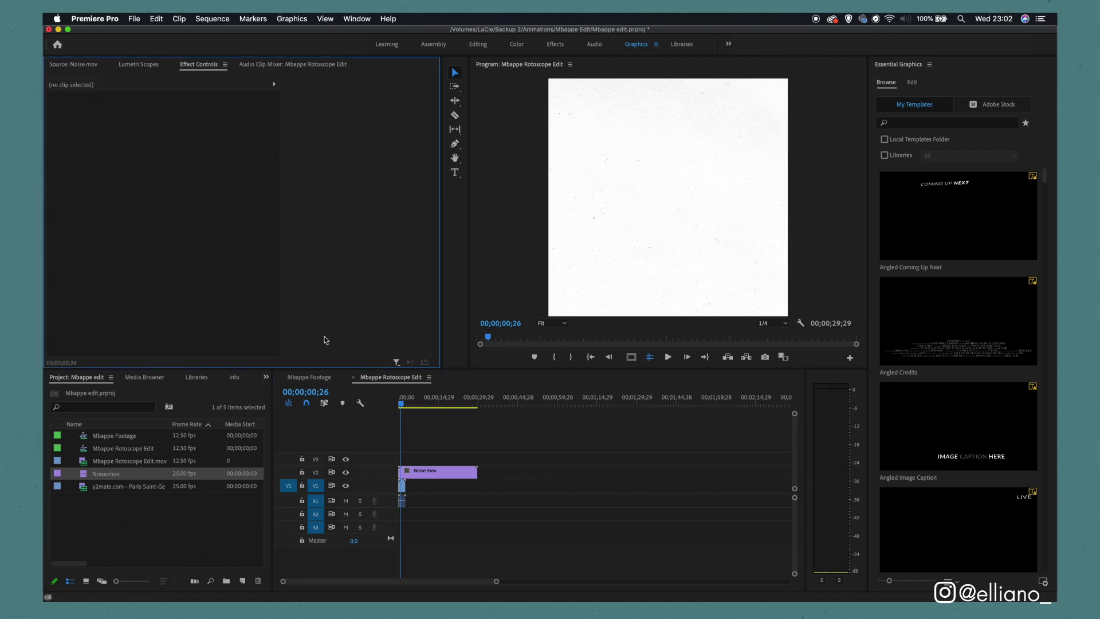
click(419, 471)
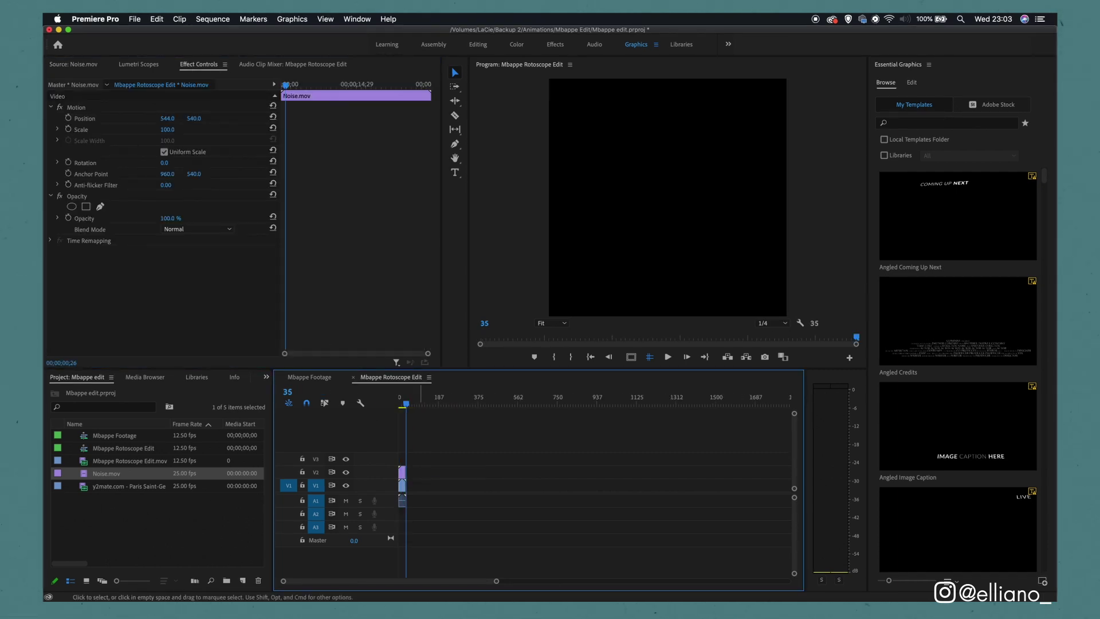
click(214, 229)
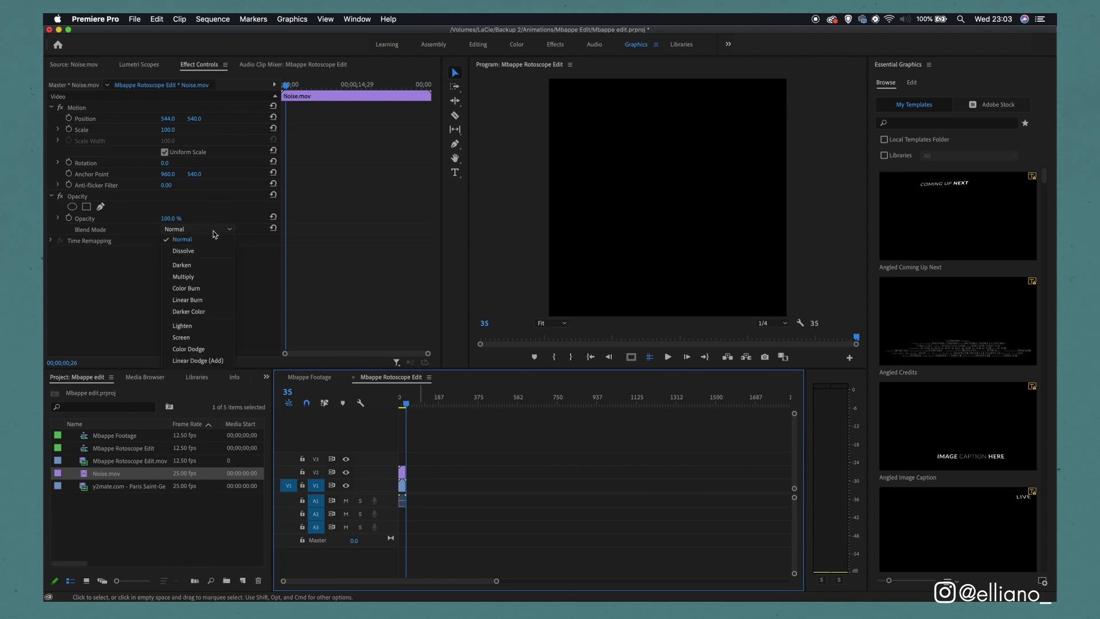
click(213, 278)
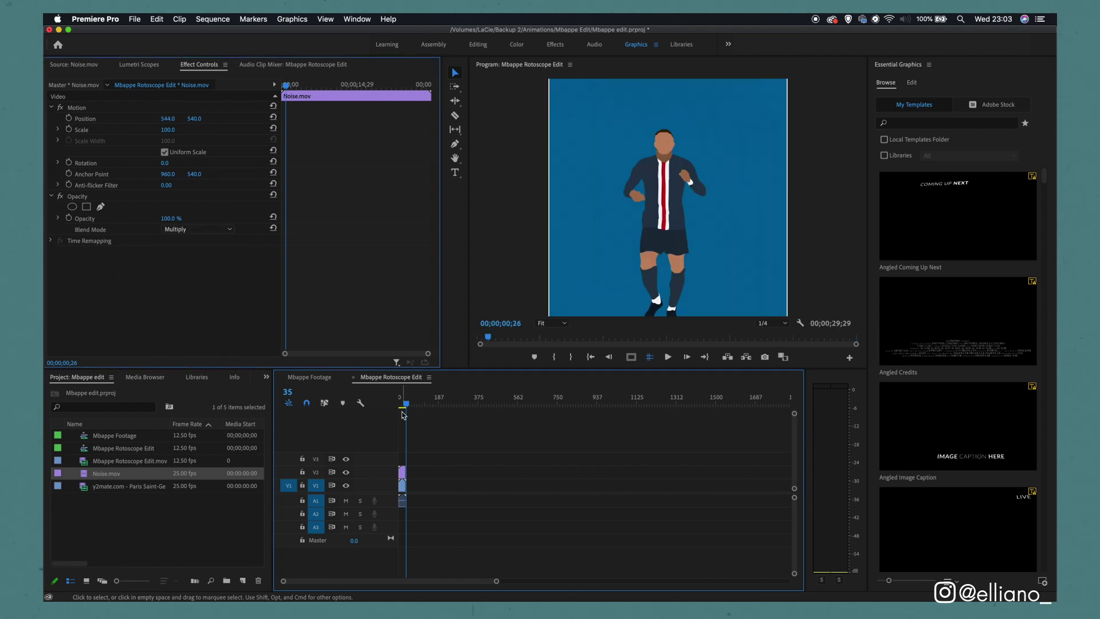
mouse_move(168, 130)
mouse_down()
mouse_move(193, 130)
mouse_move(176, 130)
mouse_up()
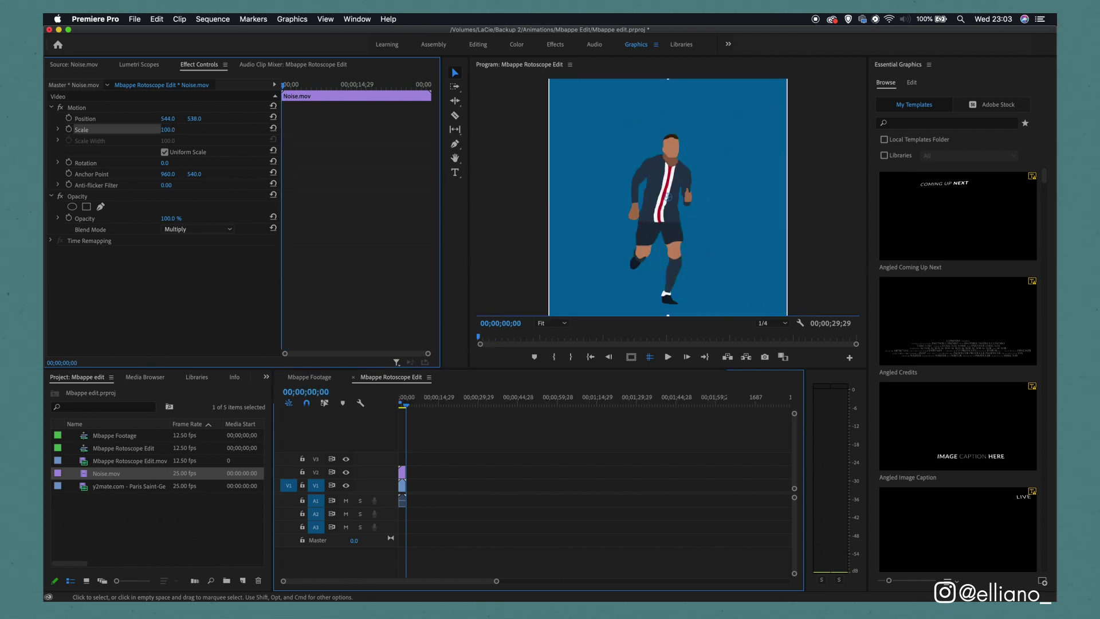
Change the sequence frame width from 1088 to 1080, accept clearing previews, and play it back.
click(212, 19)
click(240, 33)
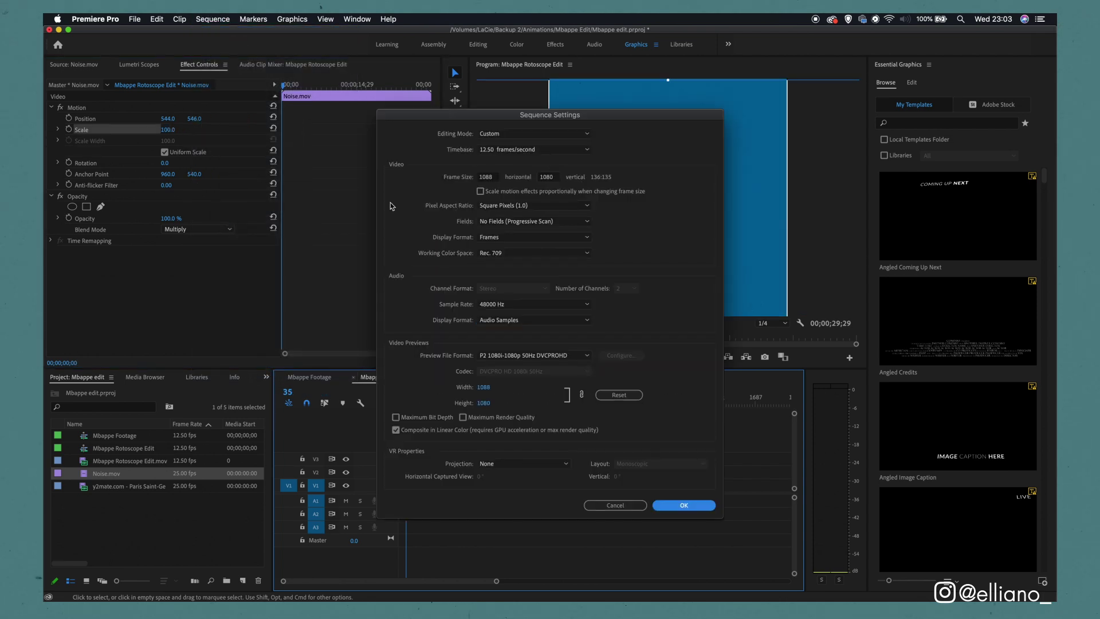
click(491, 179)
key(BackSpace)
text(0)
key(Return)
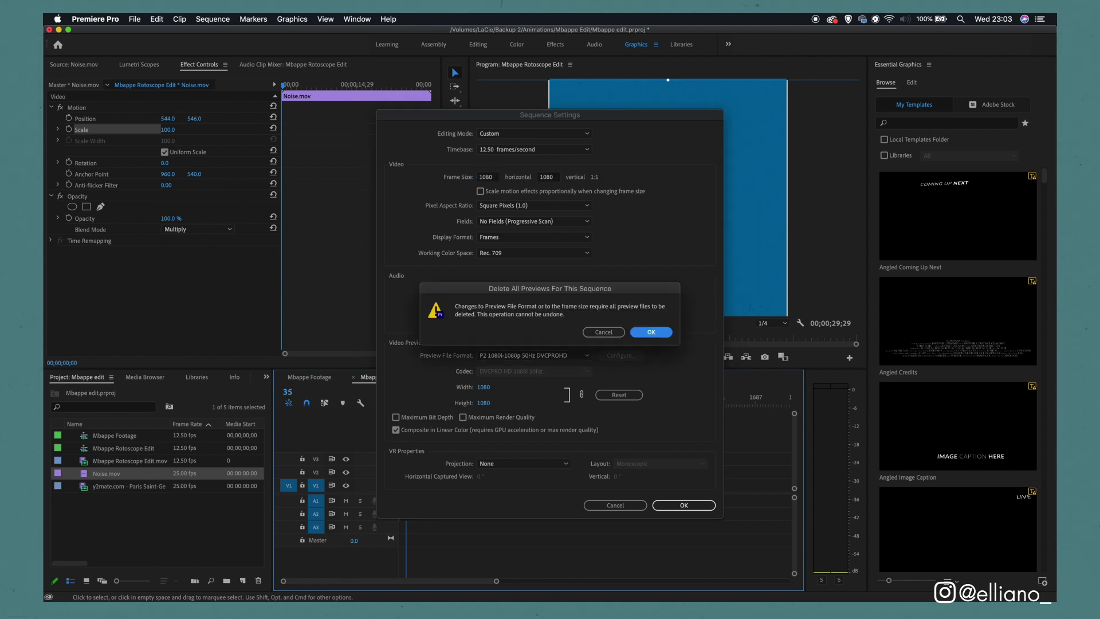
click(651, 331)
key(space)
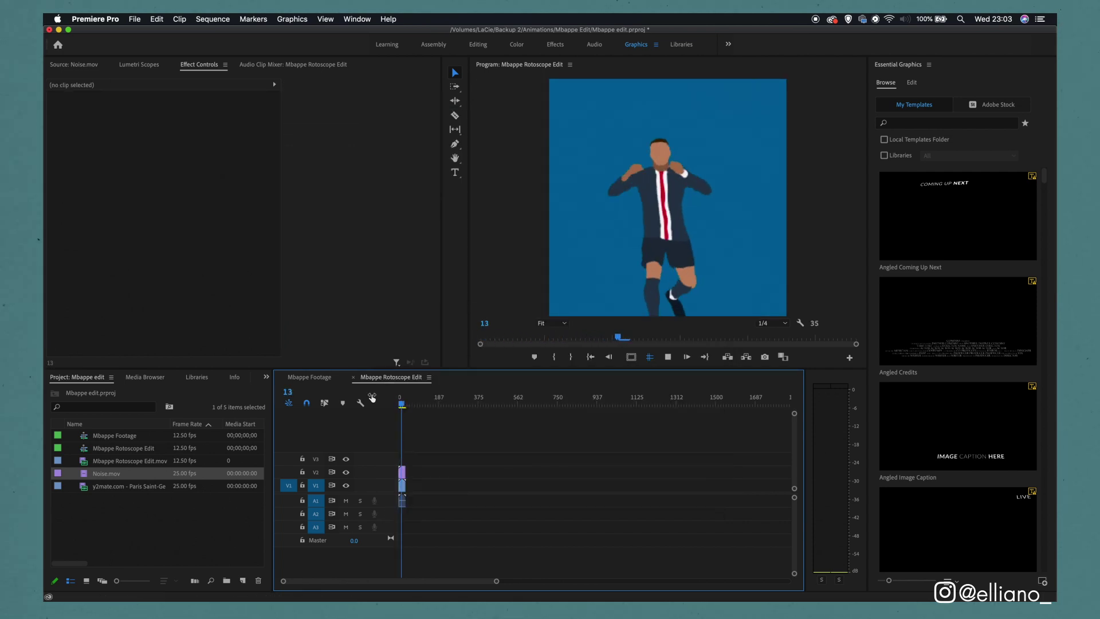
key(space)
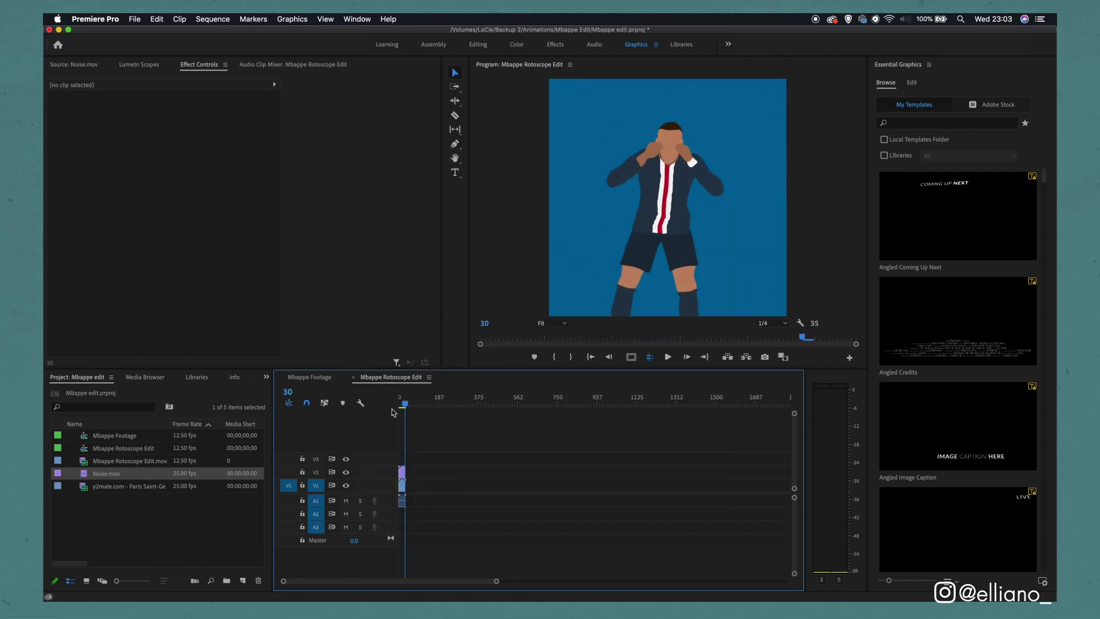